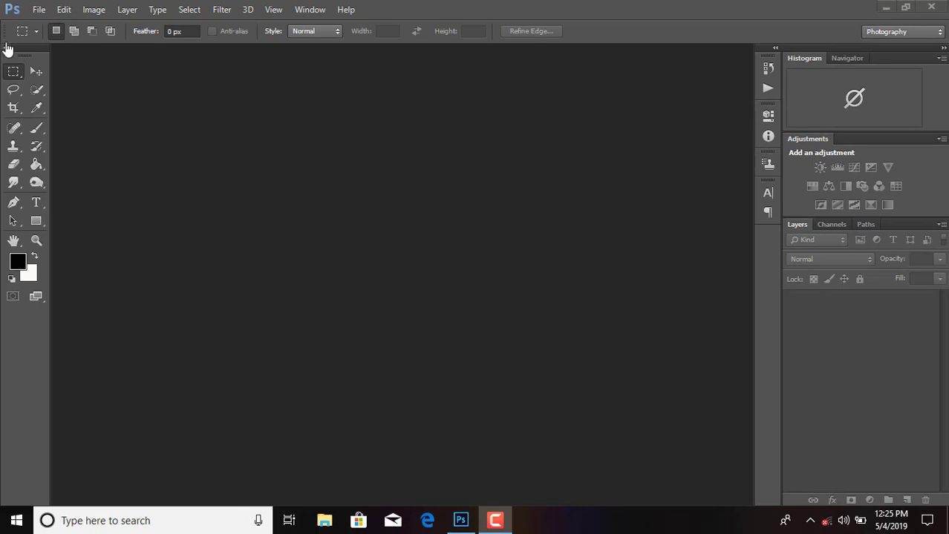
Open saran (385).jpg from the Stocks folder as the base document.
left_click(39, 9)
left_click(69, 35)
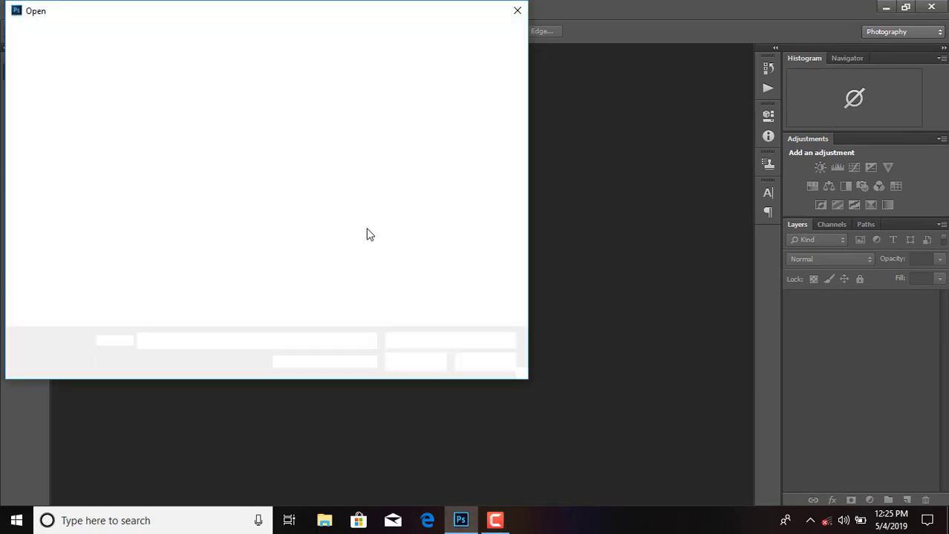
left_click_drag(520, 124, 520, 230)
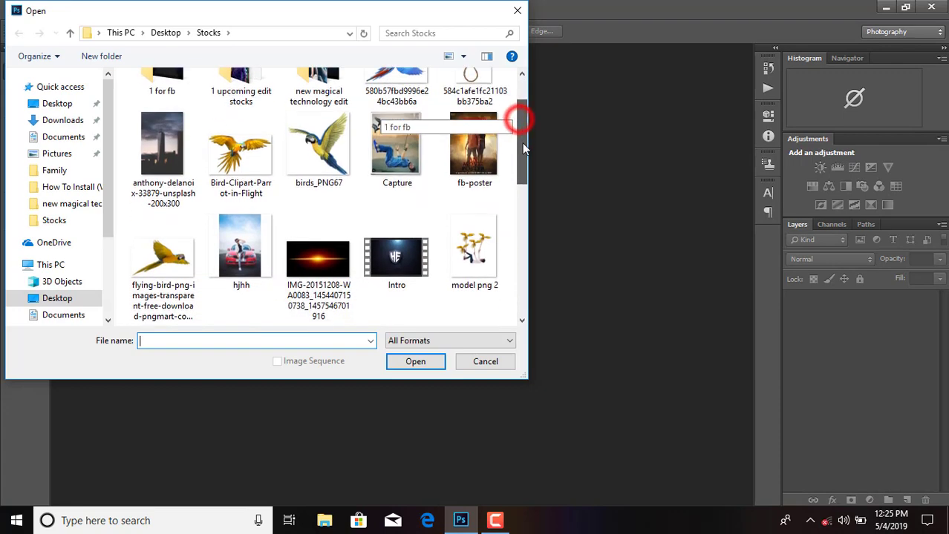
double_click(324, 273)
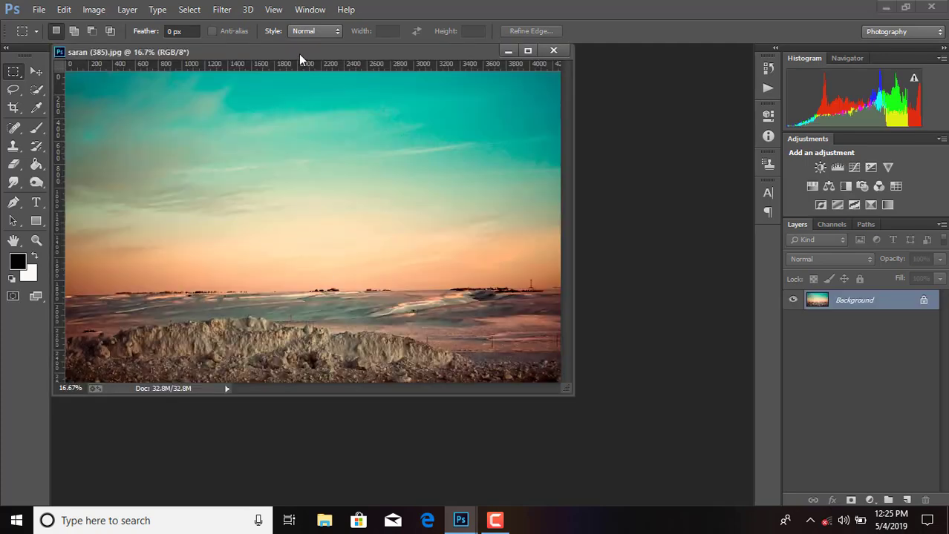
Dock the image, unlock the Background into Layer 0, and place png model as a linked layer.
left_click_drag(299, 53, 324, 51)
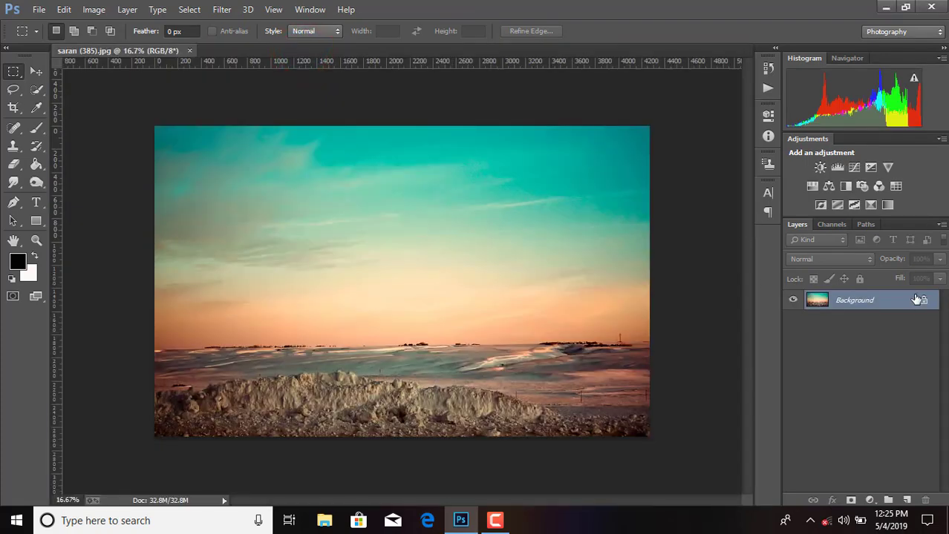
left_click(925, 302)
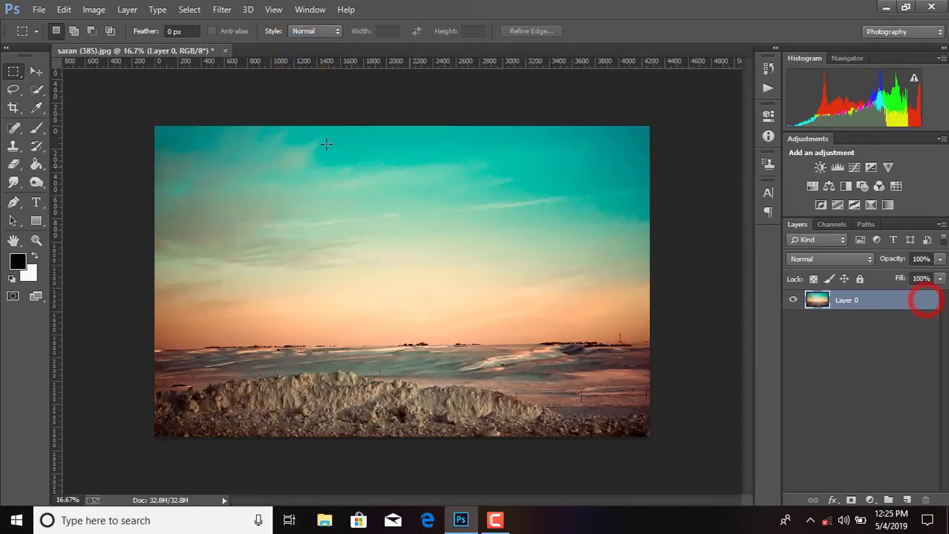
left_click(37, 8)
mouse_move(39, 9)
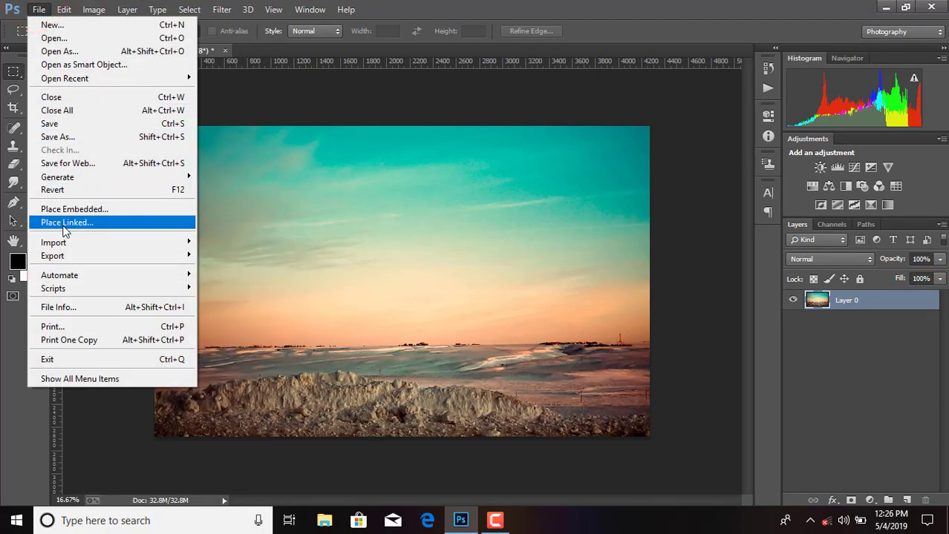
left_click(66, 224)
left_click(47, 222)
scroll(366, 201, "down", 2)
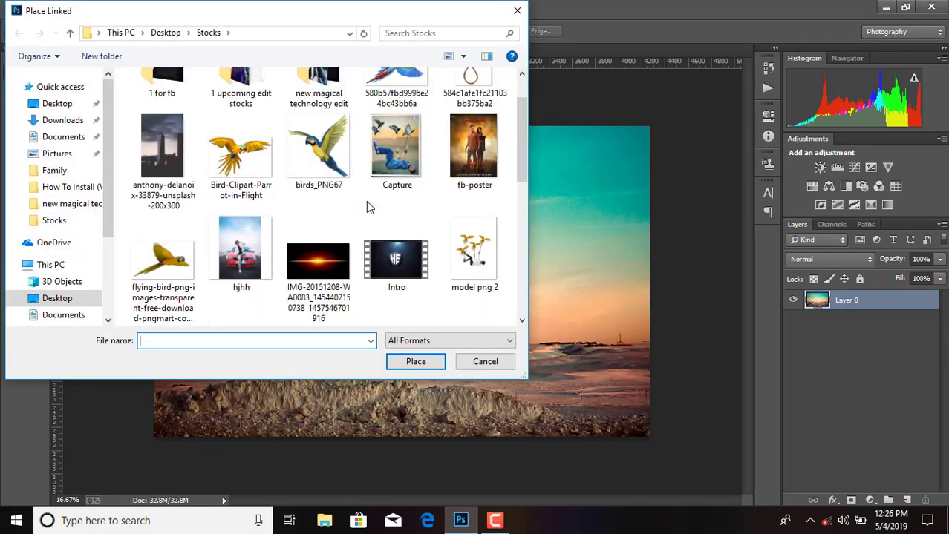
scroll(366, 201, "down", 5)
double_click(240, 196)
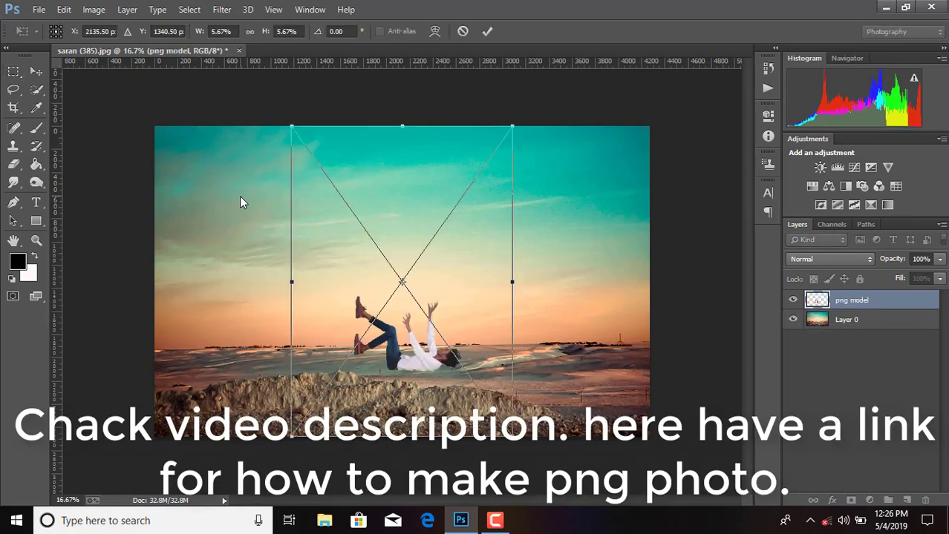
Commit the falling man's placement, hide Layer 0, and rasterize the png model layer.
left_click(487, 31)
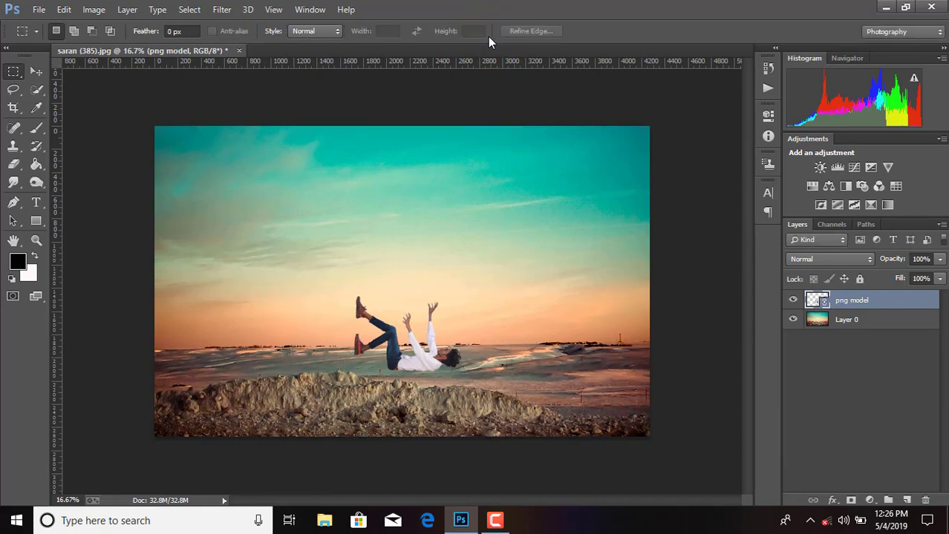
left_click(793, 319)
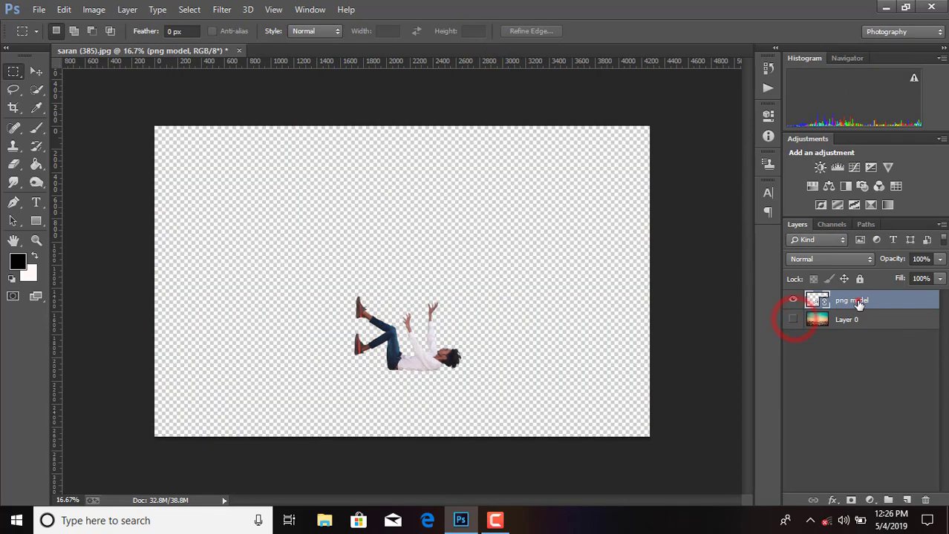
right_click(855, 301)
left_click(615, 260)
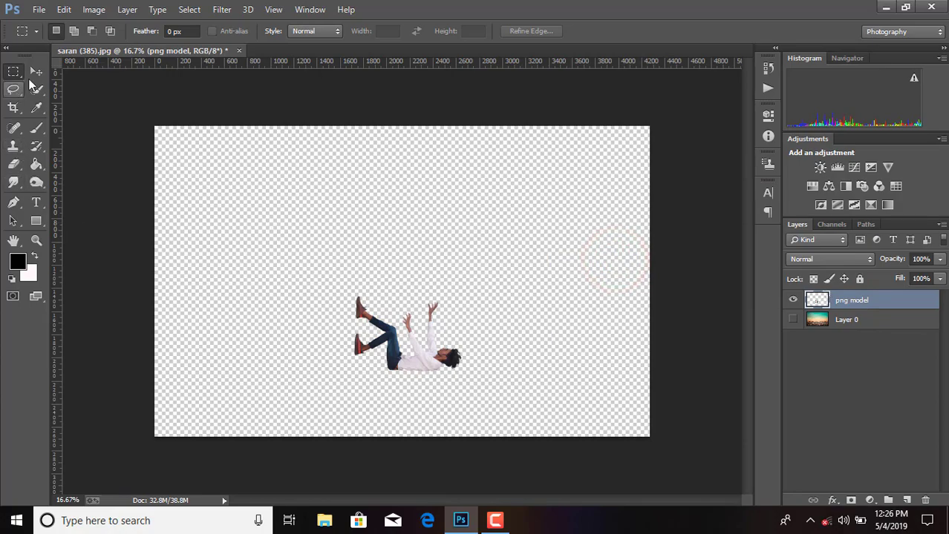
Zoom in to inspect the falling man and switch to the Move tool.
key("ctrl+plus")
key("ctrl+plus")
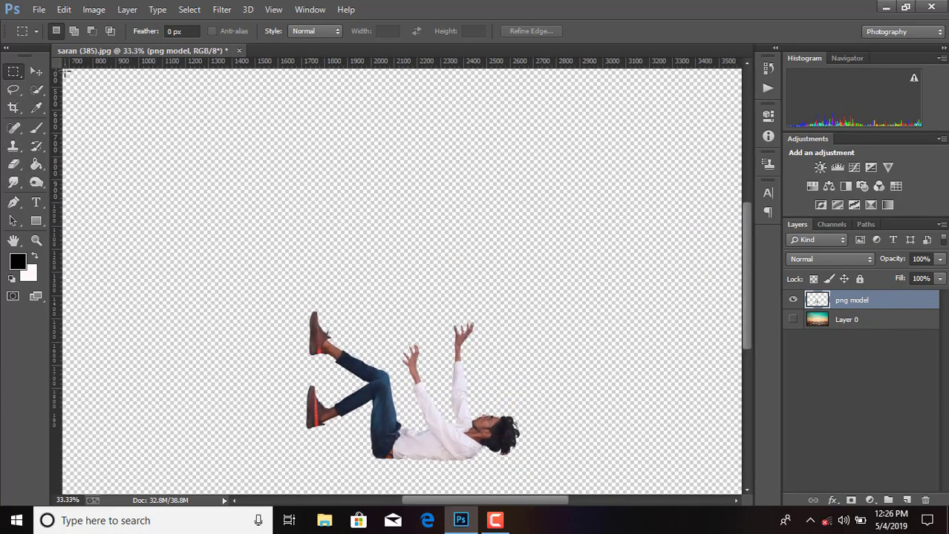
key("ctrl+plus")
key("ctrl+minus")
key("ctrl+minus")
key("ctrl+minus")
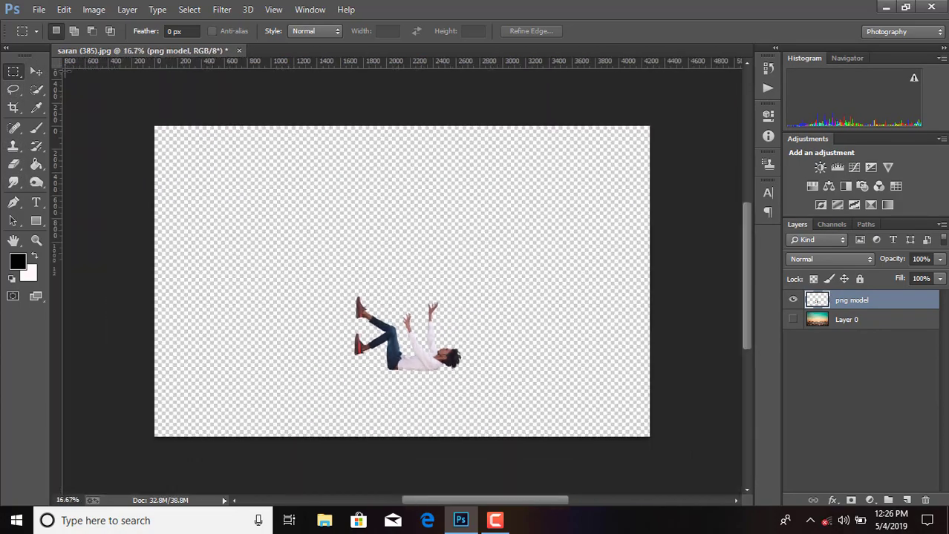
key("ctrl+plus")
key("ctrl+plus")
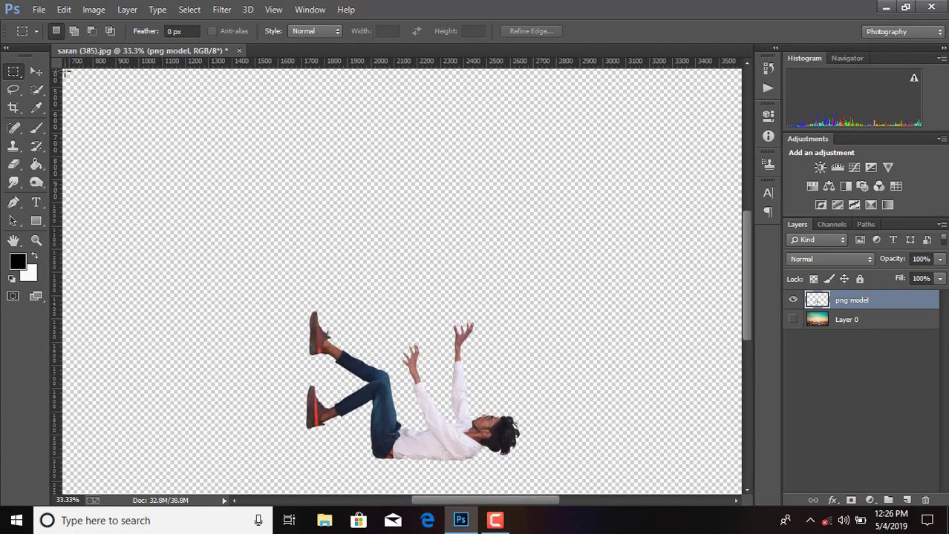
left_click(35, 71)
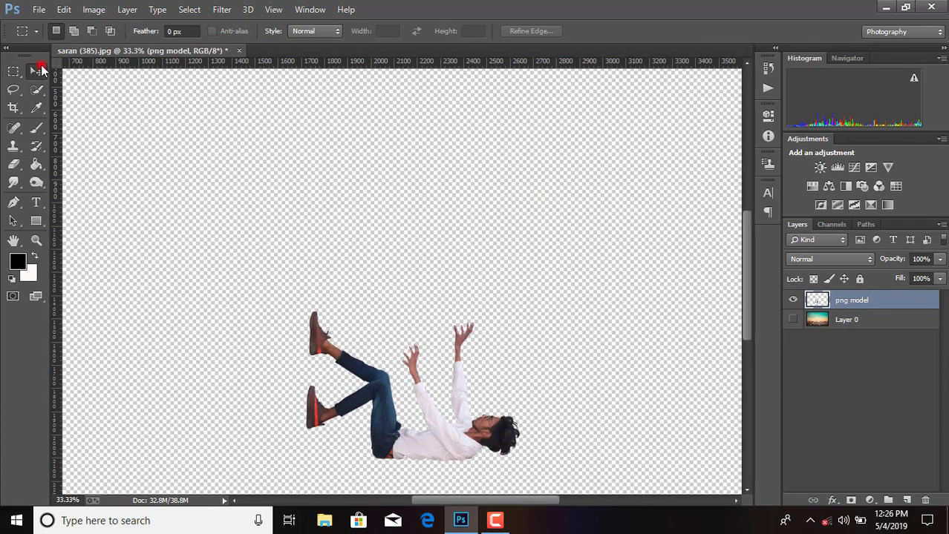
Place rope_PNG18102 as a linked layer and commit it above png model.
left_click(38, 9)
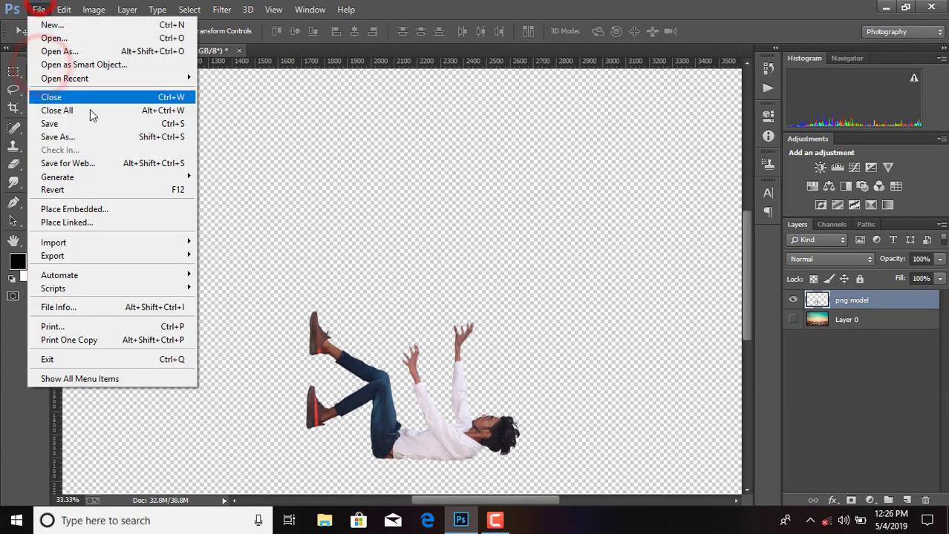
left_click(105, 222)
scroll(220, 263, "down", 1)
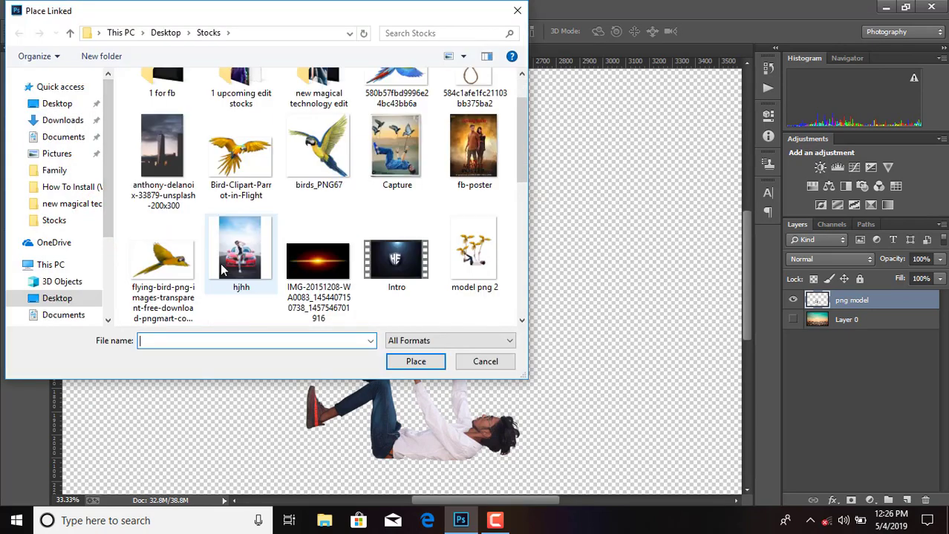
scroll(221, 262, "down", 2)
scroll(222, 263, "down", 2)
double_click(459, 270)
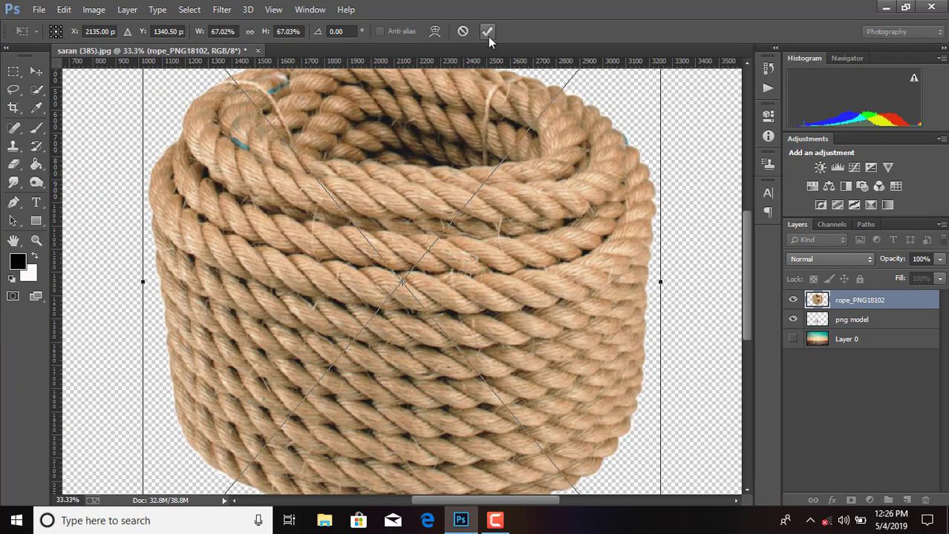
left_click(487, 31)
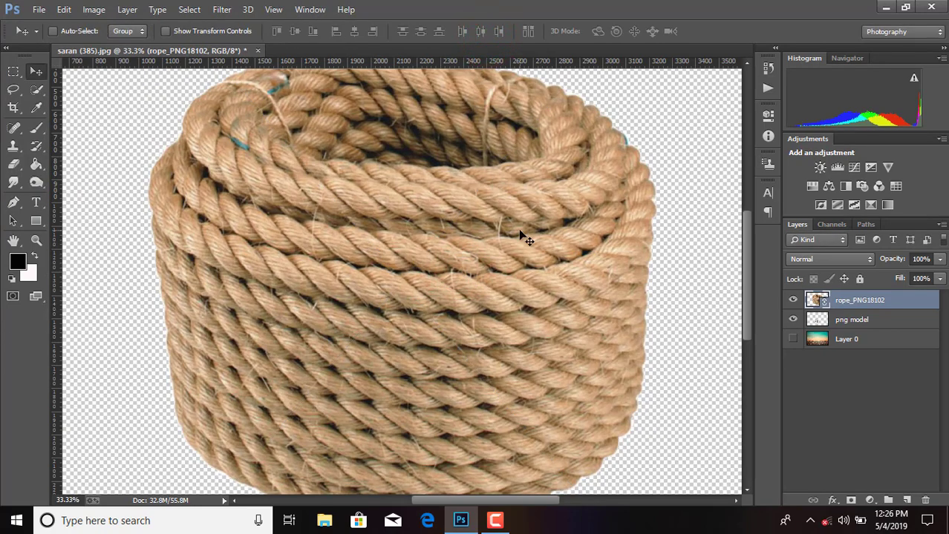
Scale the rope down to about 1.8% near the raised hands with Free Transform.
key("ctrl+minus")
key("ctrl+t")
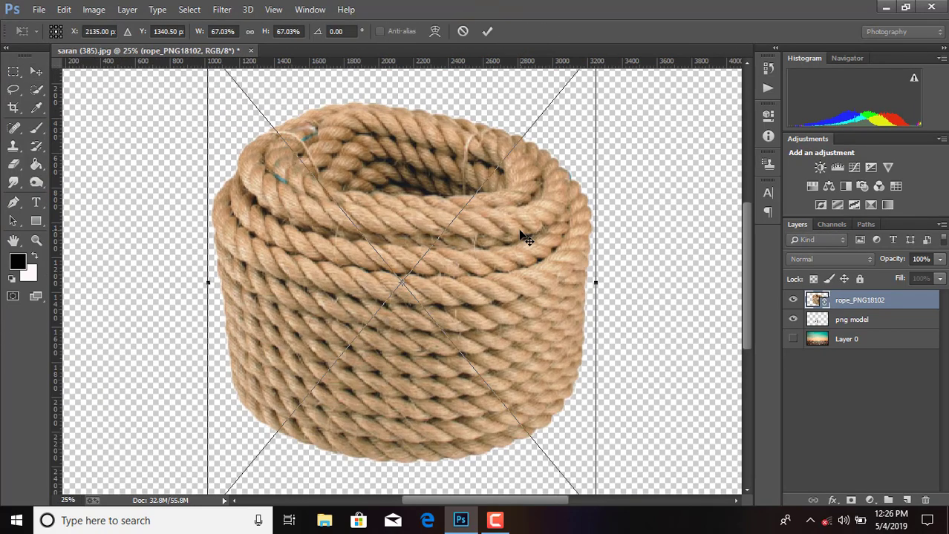
key("ctrl+minus")
key("ctrl+minus")
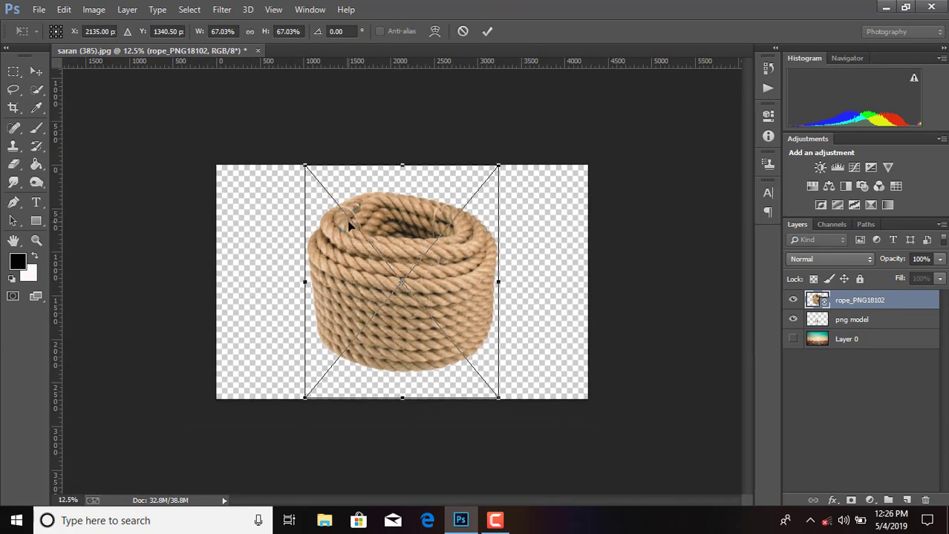
left_click_drag(306, 166, 398, 277)
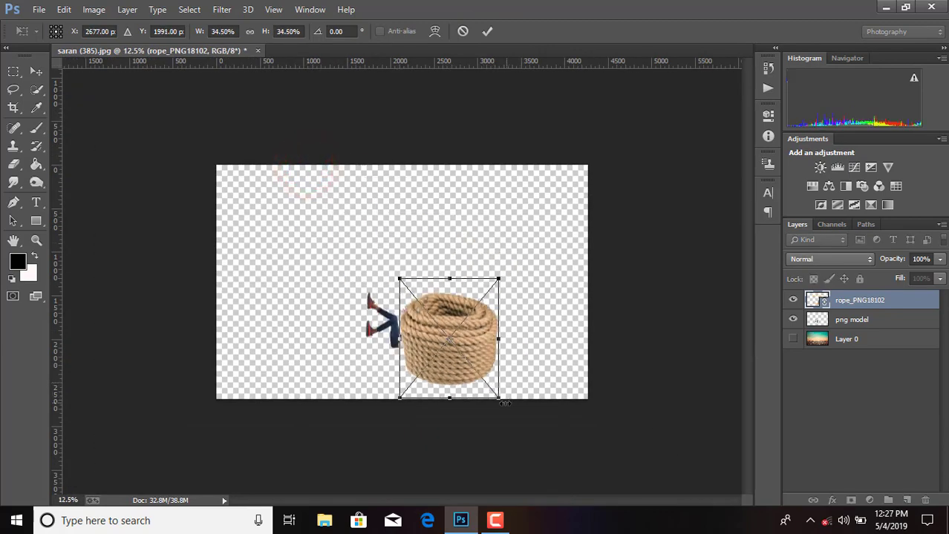
left_click_drag(500, 398, 440, 324)
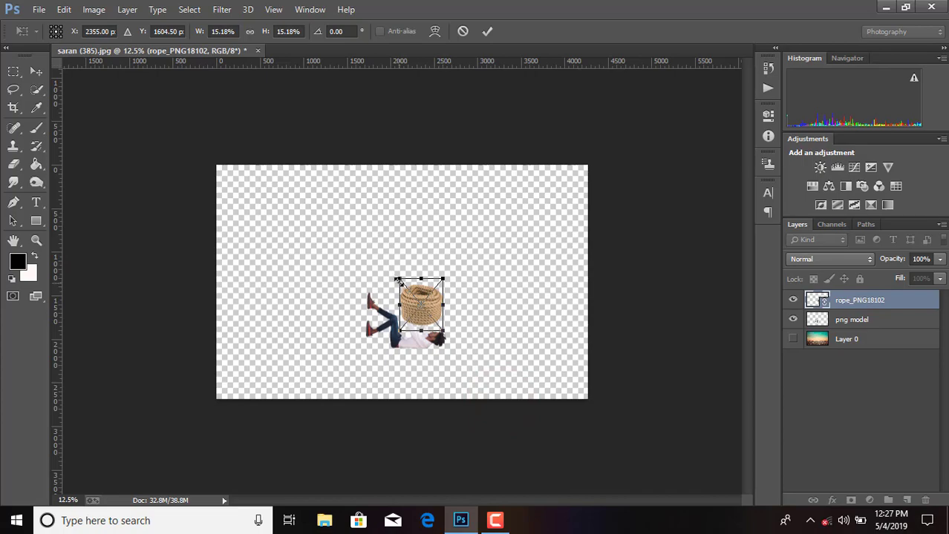
left_click_drag(398, 280, 417, 300)
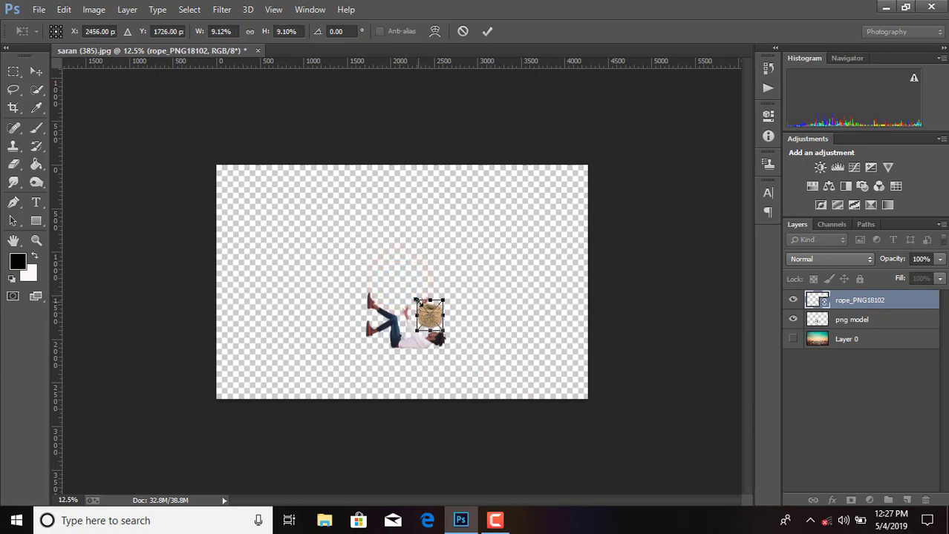
key("ctrl+plus")
key("ctrl+plus")
key("ctrl+plus")
key("ctrl+plus")
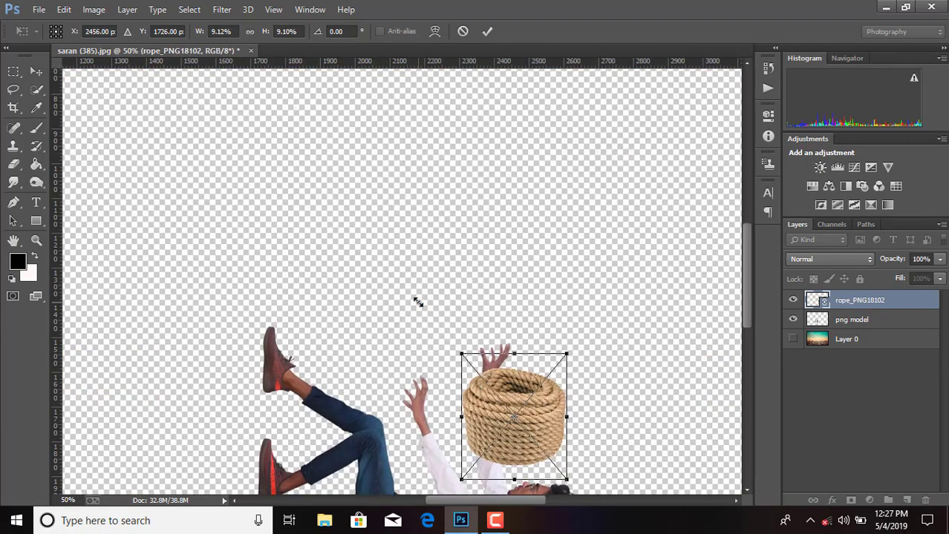
key("ctrl+plus")
key("ctrl+plus")
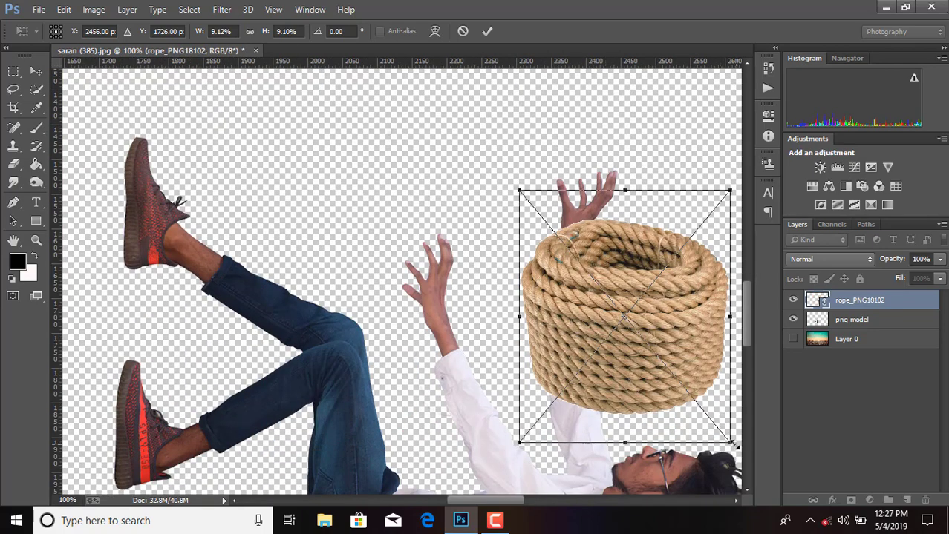
left_click_drag(733, 444, 619, 309)
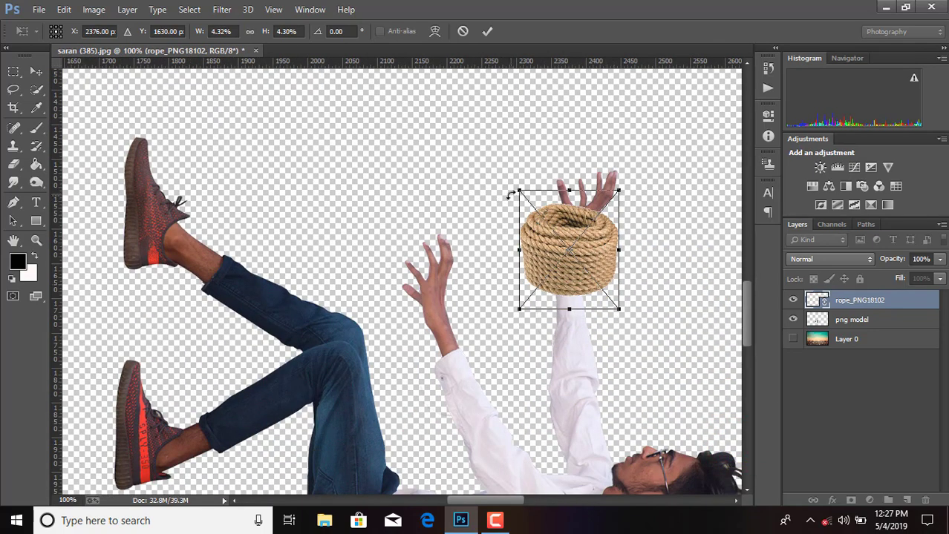
left_click_drag(514, 188, 553, 231)
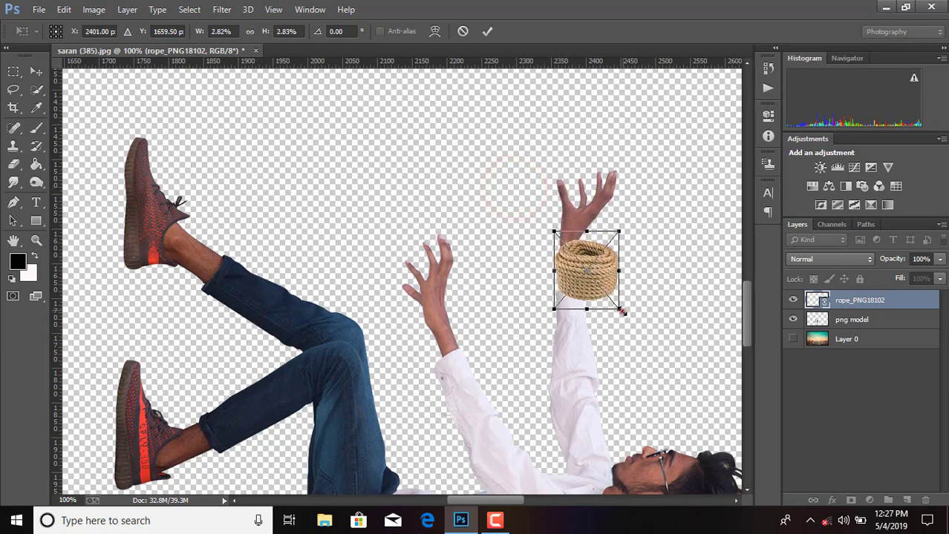
left_click_drag(622, 312, 600, 284)
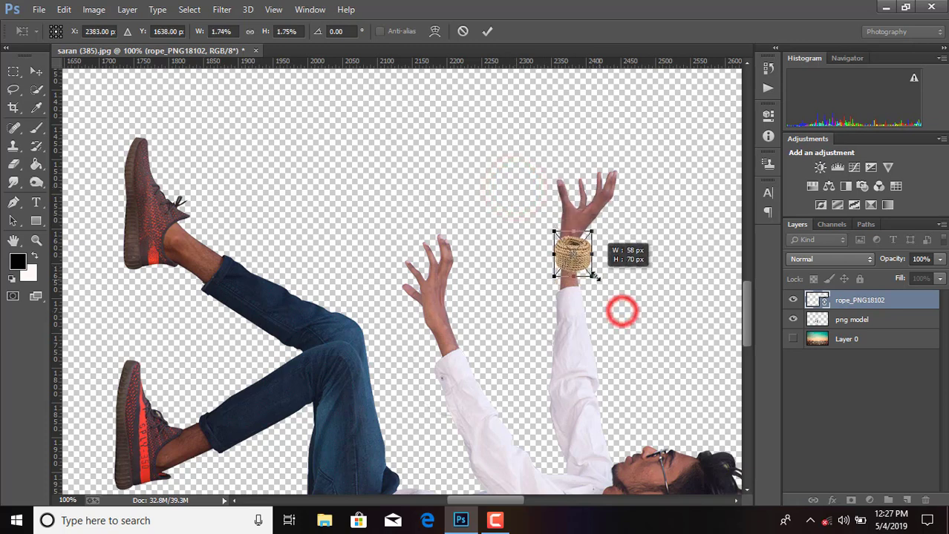
left_click(489, 31)
Move the rope onto the right wrist, shrink it to about 1.2%, and commit.
left_click_drag(581, 248, 576, 257)
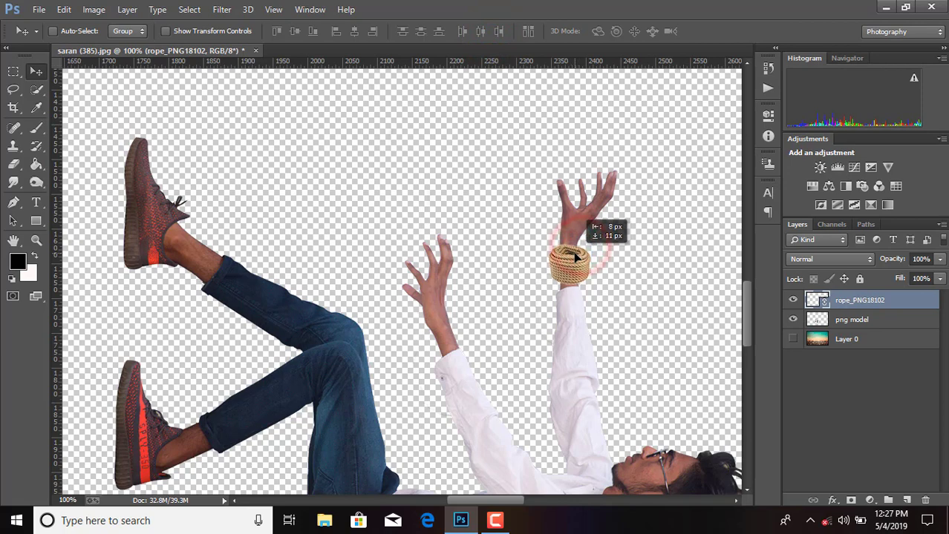
key("ctrl+t")
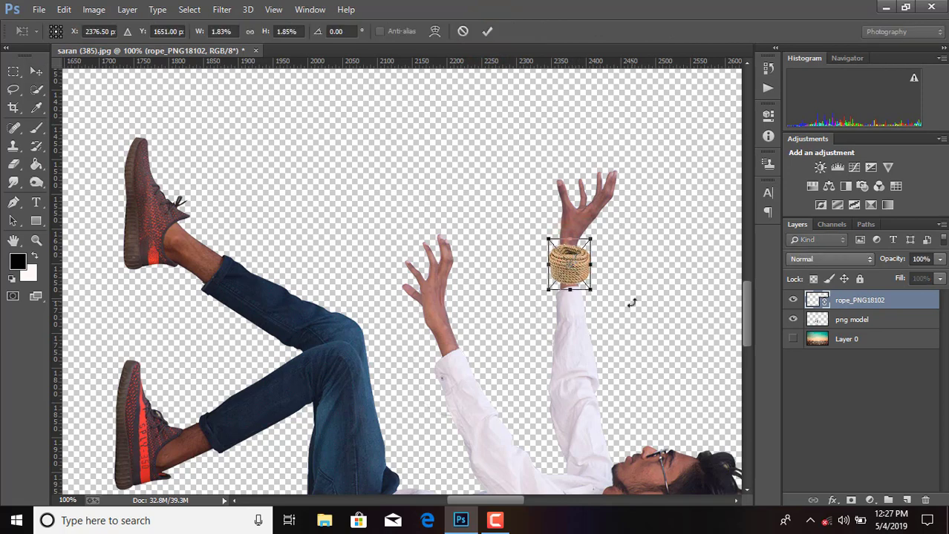
left_click_drag(592, 290, 583, 281)
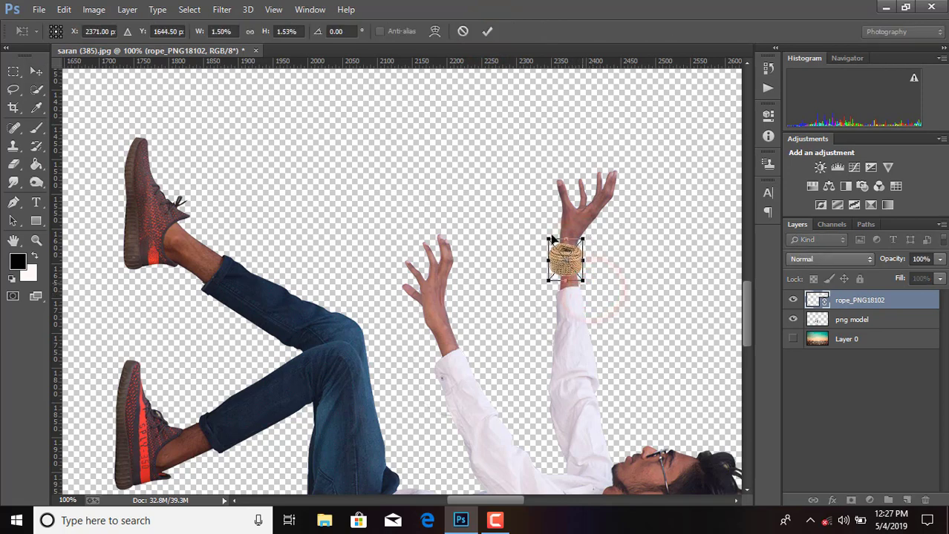
left_click_drag(553, 243, 579, 273)
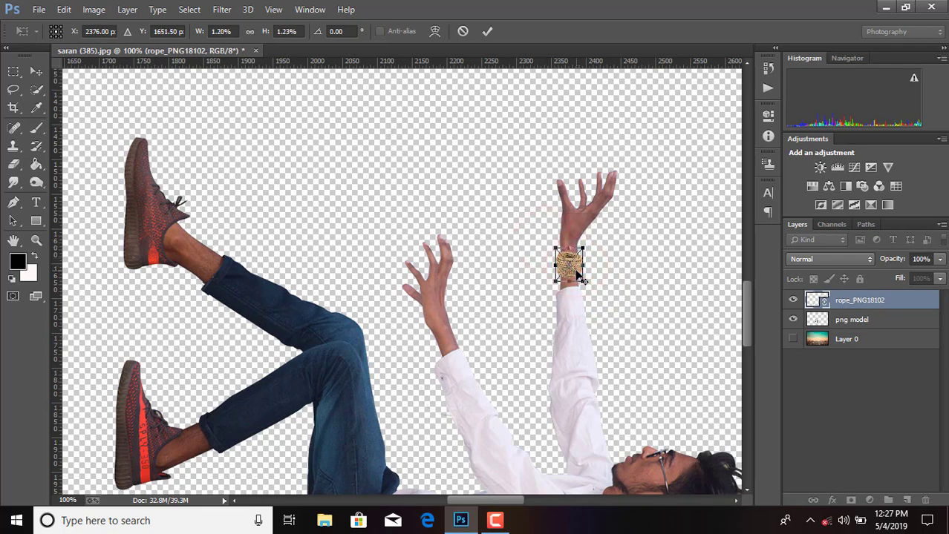
key("Down")
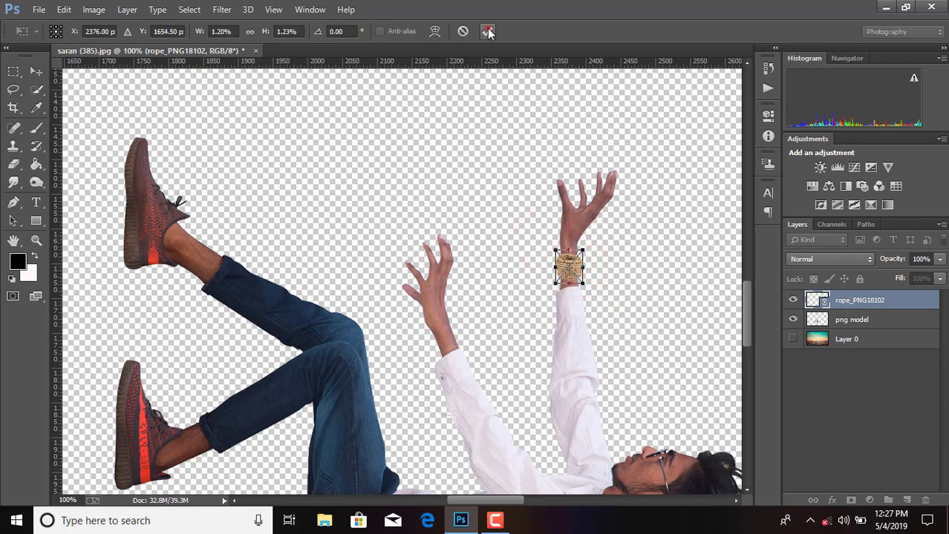
left_click(488, 31)
Rasterize the rope layer, duplicate it, and move the copy beside the left hand.
right_click(879, 300)
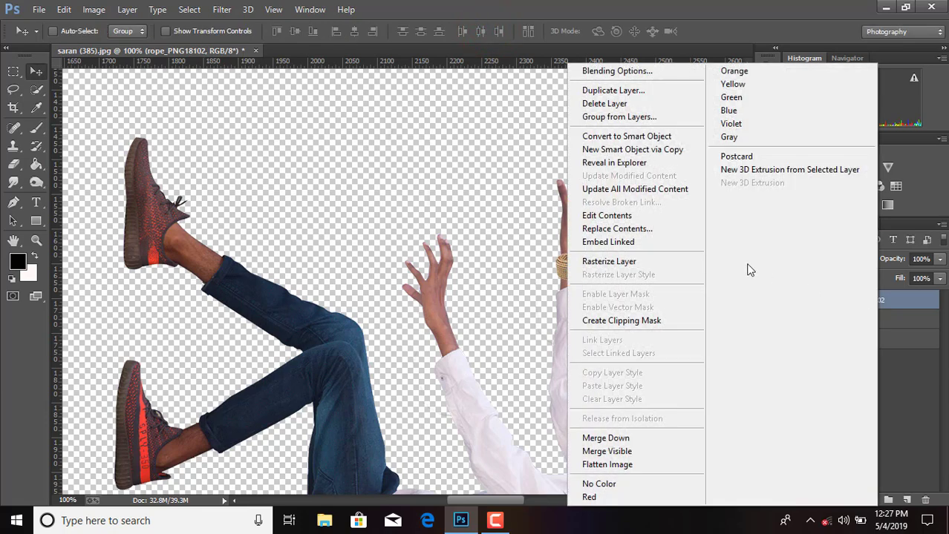
left_click(635, 263)
mouse_move(899, 297)
left_mouse_down()
mouse_move(888, 330)
mouse_move(907, 499)
left_mouse_up()
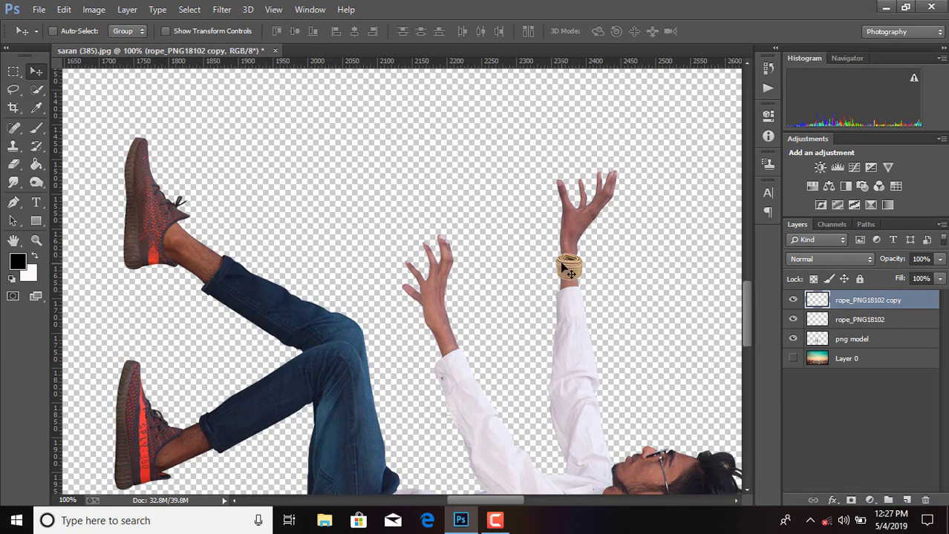
mouse_move(568, 271)
left_mouse_down()
mouse_move(510, 273)
mouse_move(385, 317)
left_mouse_up()
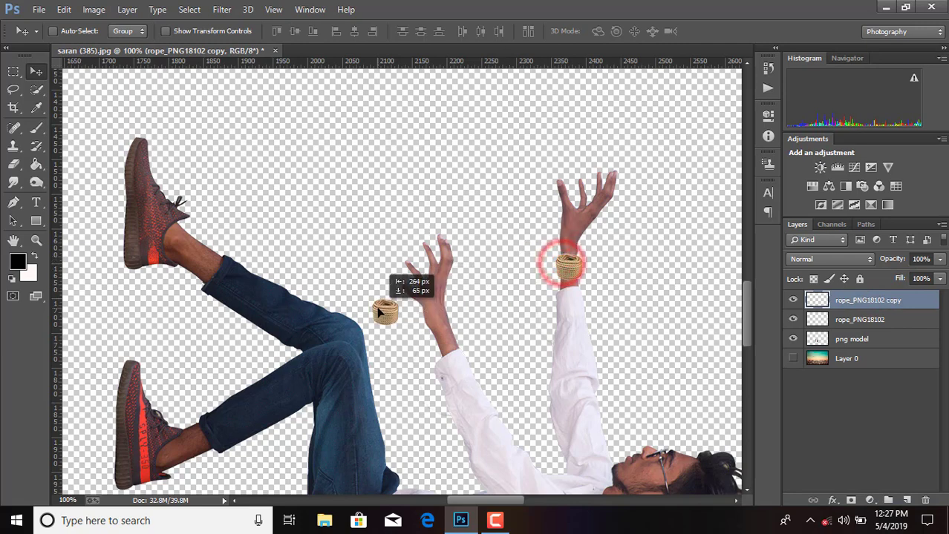
left_click(846, 320)
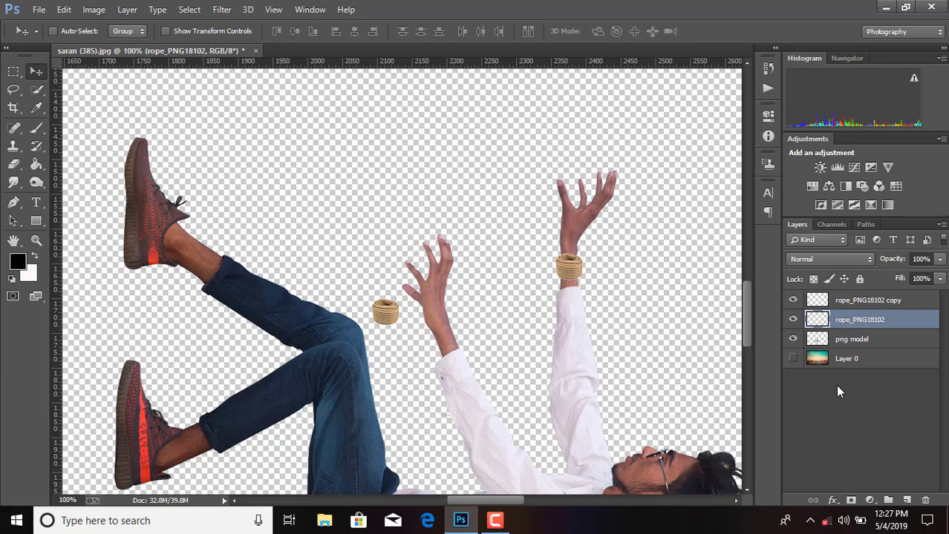
Mask rope_PNG18102, painting black within the man's selection to hide the coil's edge on the right wrist.
left_click(851, 499)
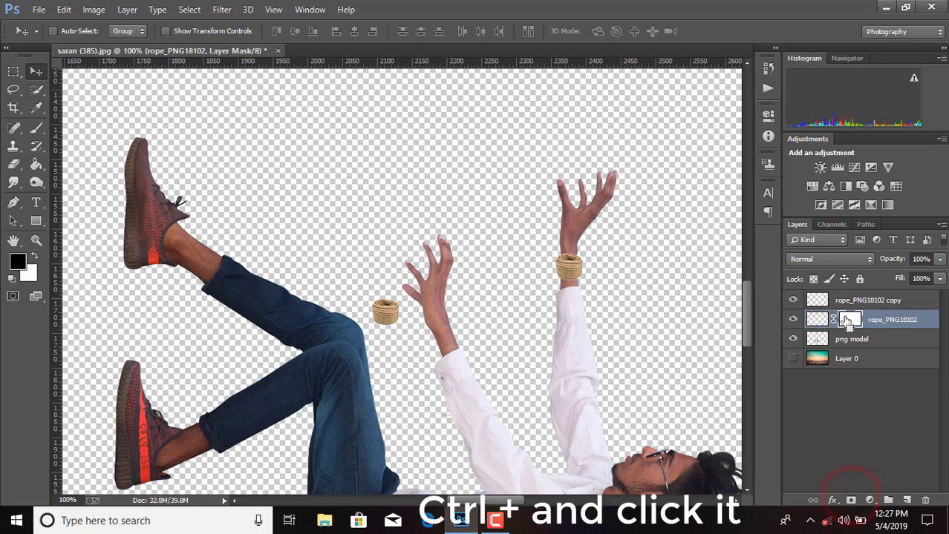
left_click(818, 339, "ctrl")
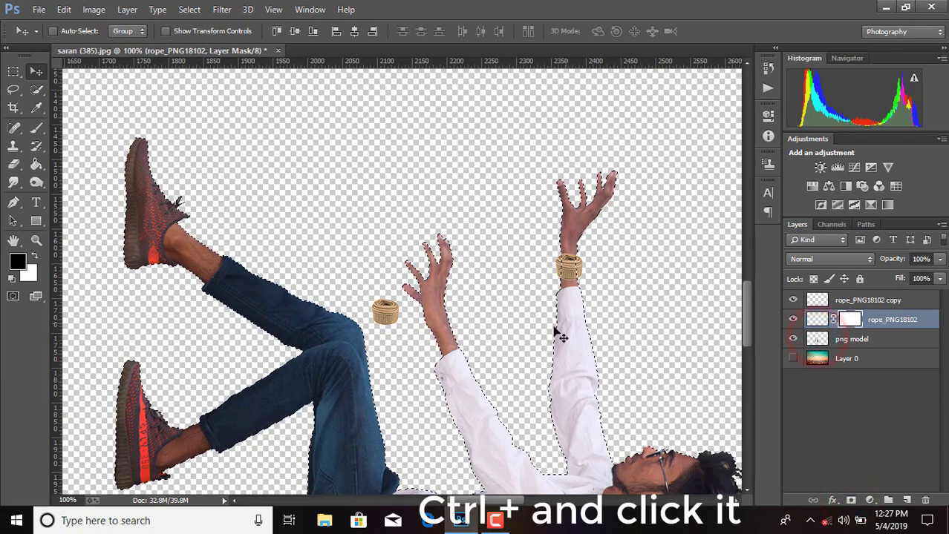
left_click(37, 128)
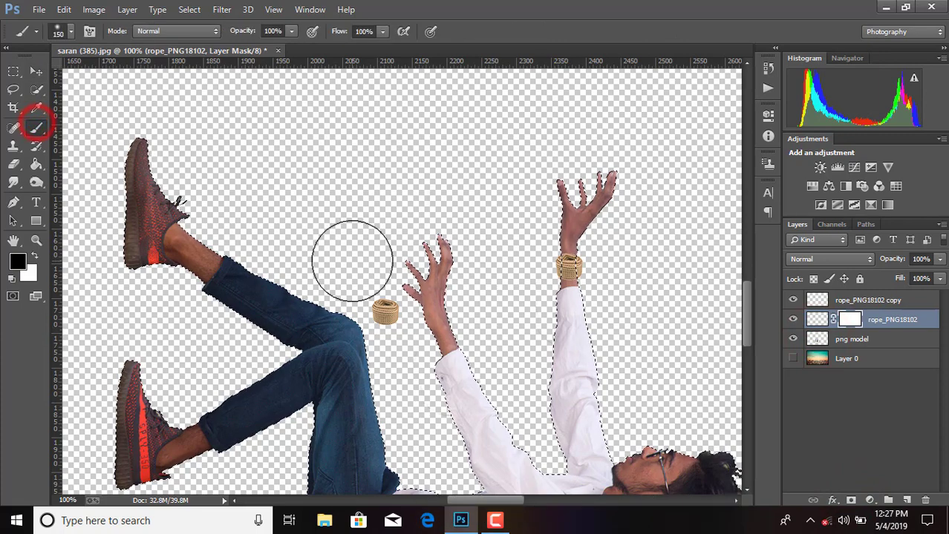
key("ctrl+plus")
key("ctrl+plus")
key("ctrl+plus")
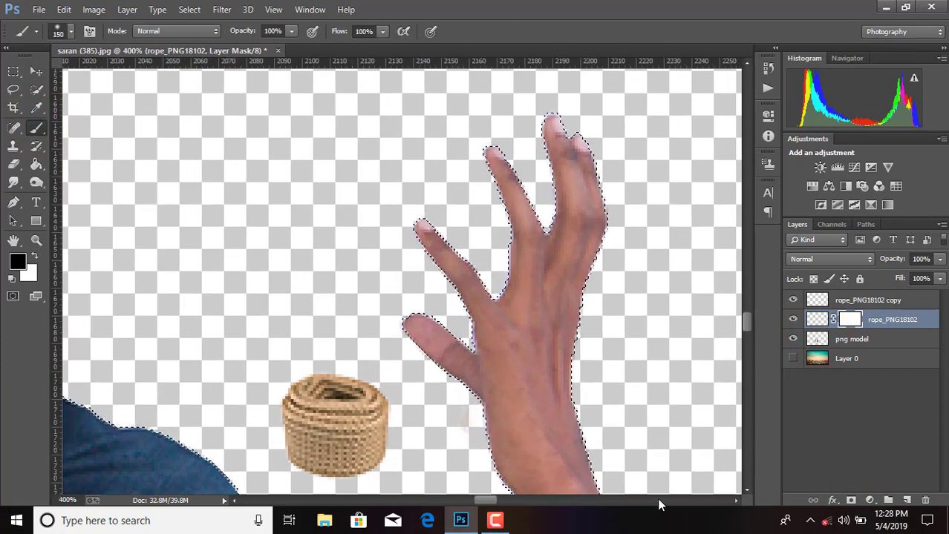
left_click_drag(477, 500, 512, 504)
key("bracketleft")
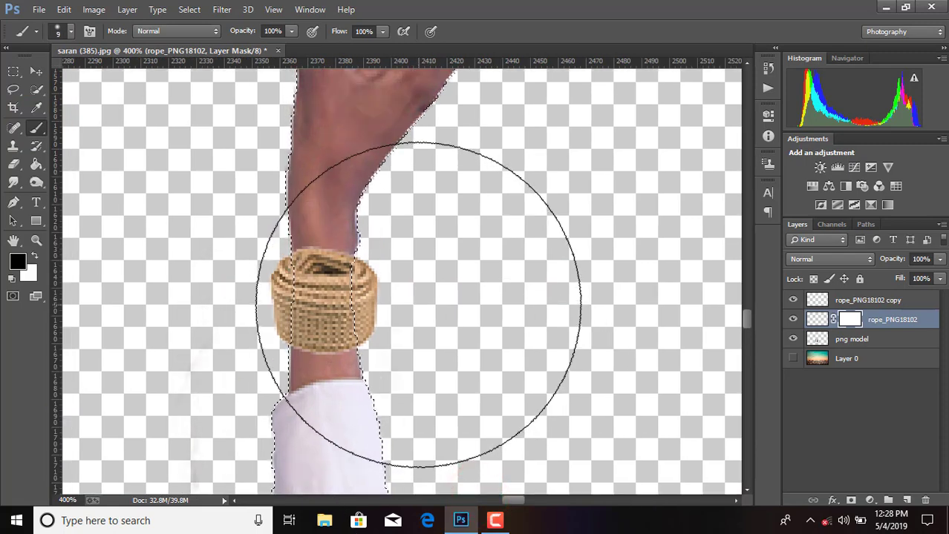
key("bracketleft")
key("bracketleft")
key("bracketleft")
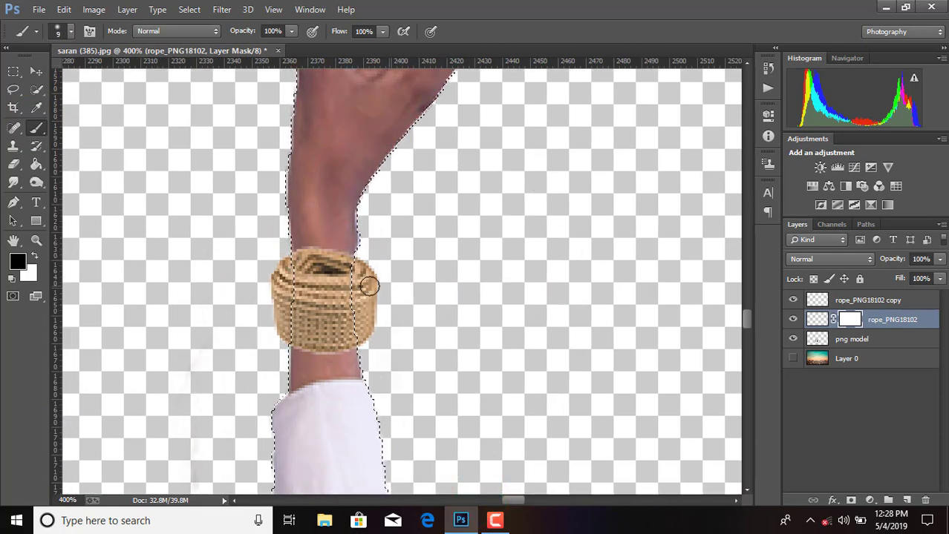
left_click_drag(313, 252, 309, 259)
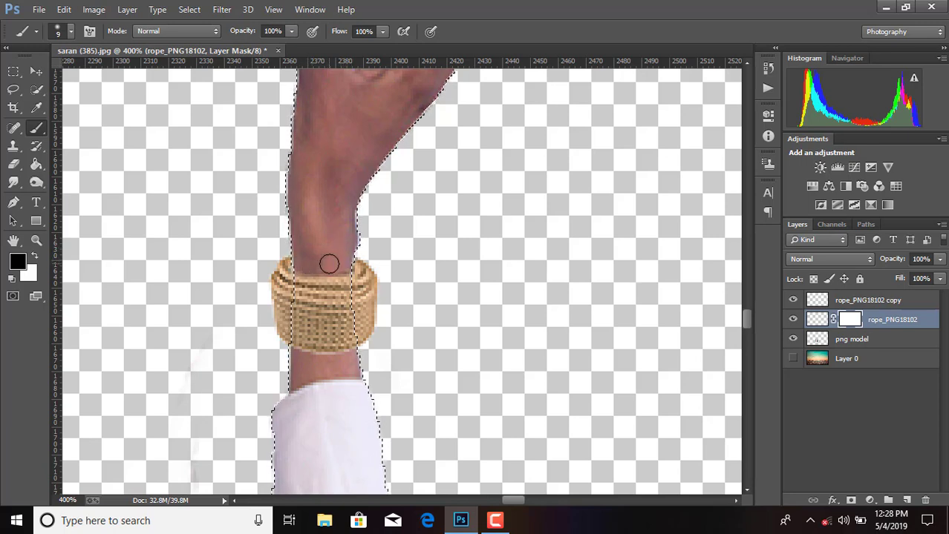
key("ctrl+d")
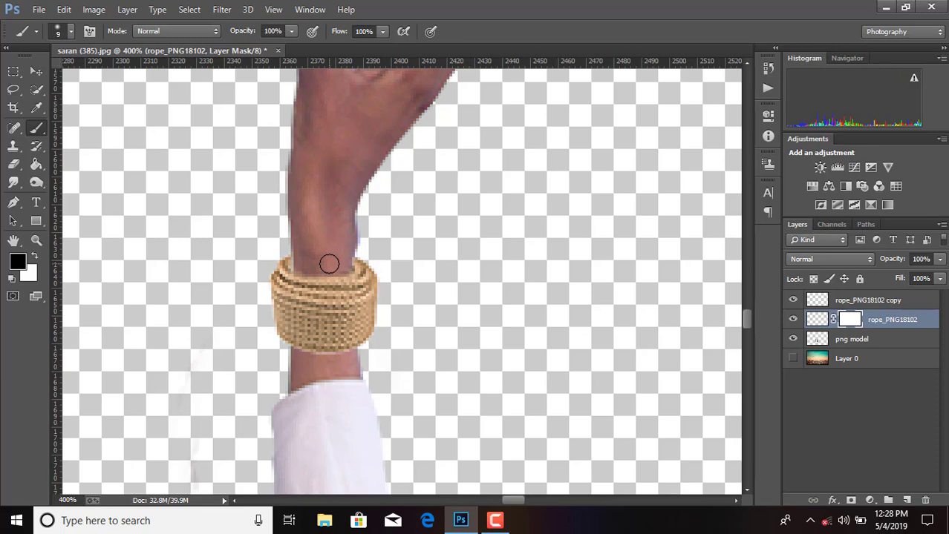
key("ctrl+minus")
key("ctrl+minus")
key("ctrl+minus")
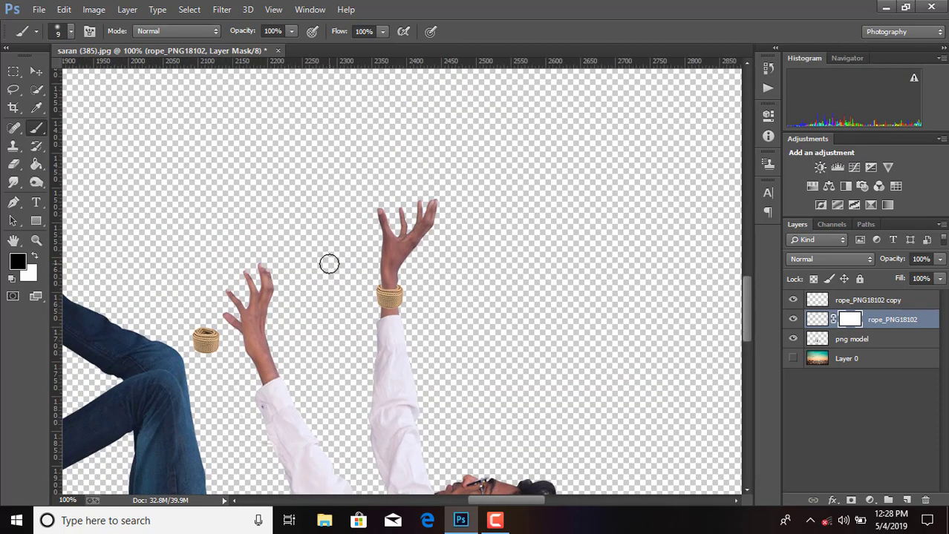
Move the rope copy onto the left wrist, rotated -18.66° and scaled to 108.82%.
left_click(851, 300)
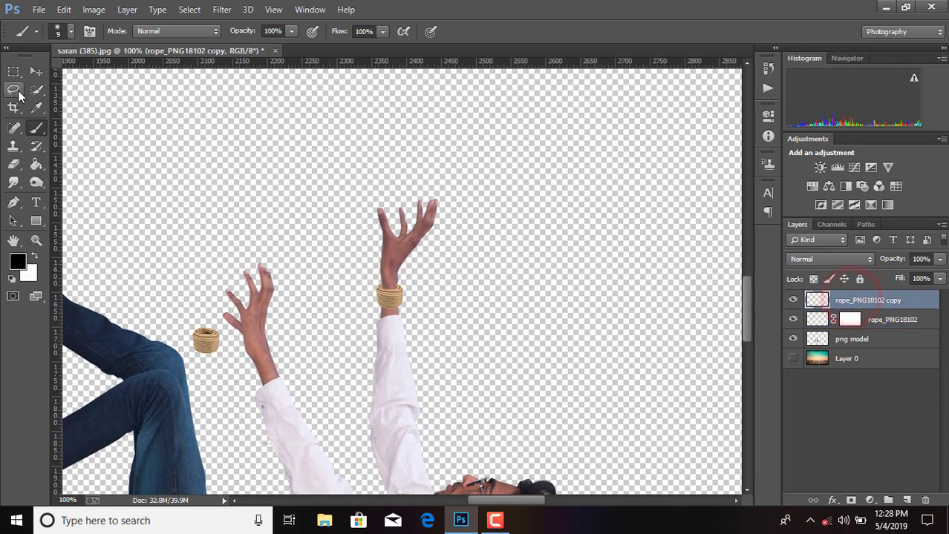
left_click(36, 71)
left_click_drag(204, 342, 260, 369)
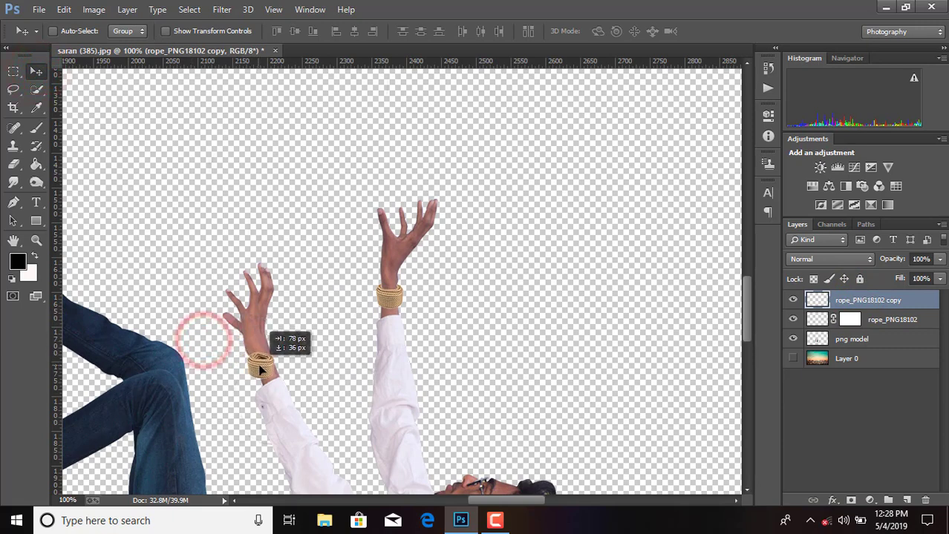
key("ctrl+t")
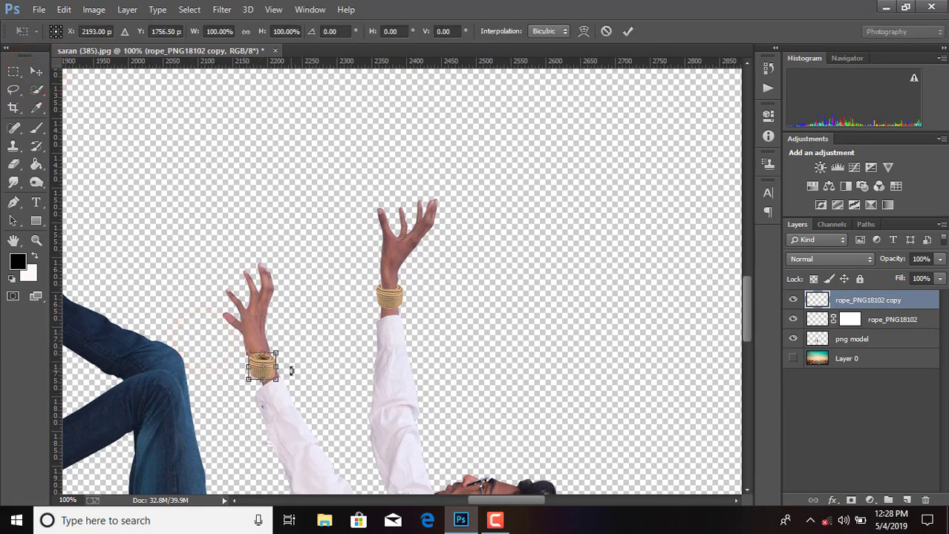
left_click_drag(291, 371, 297, 361)
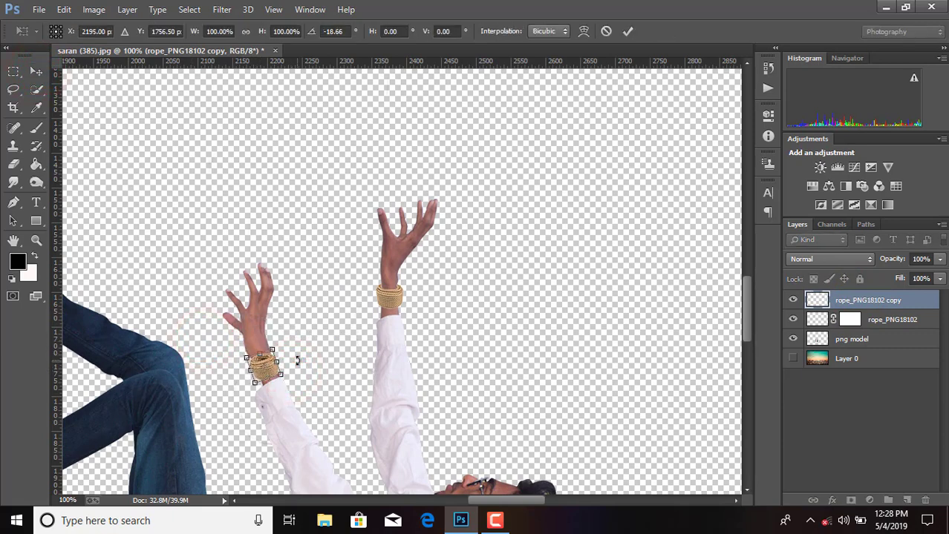
key("Right")
key("Right")
key("Right")
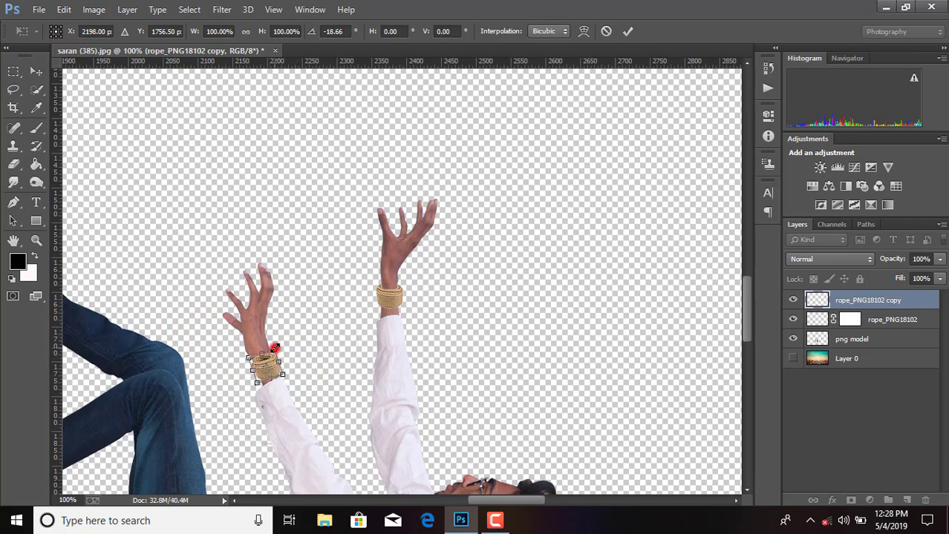
left_click_drag(275, 348, 276, 346)
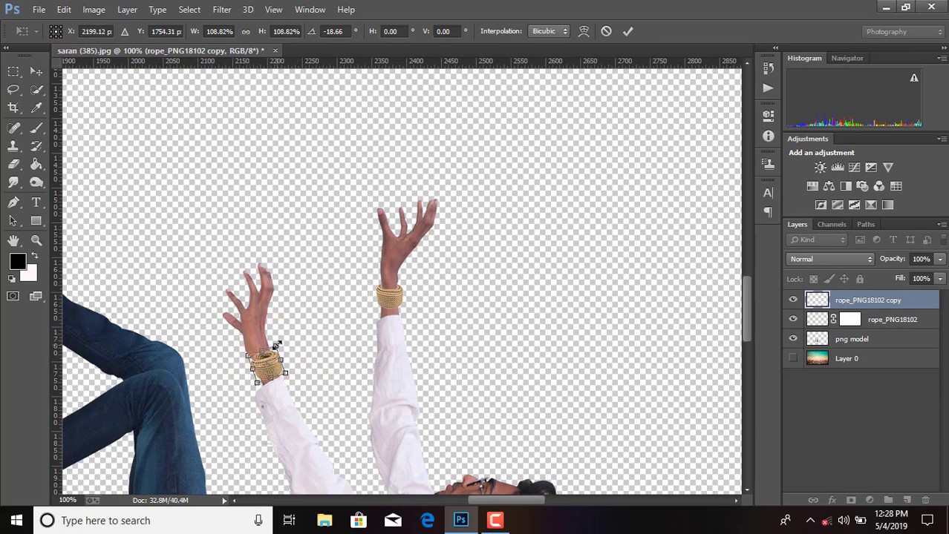
key("Left")
key("Left")
key("Left")
key("Up")
key("Up")
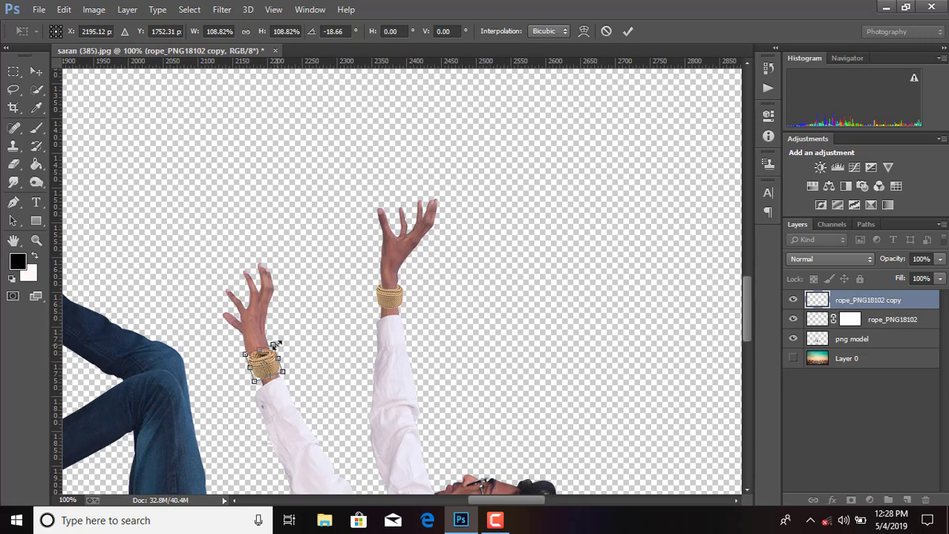
left_click(627, 31)
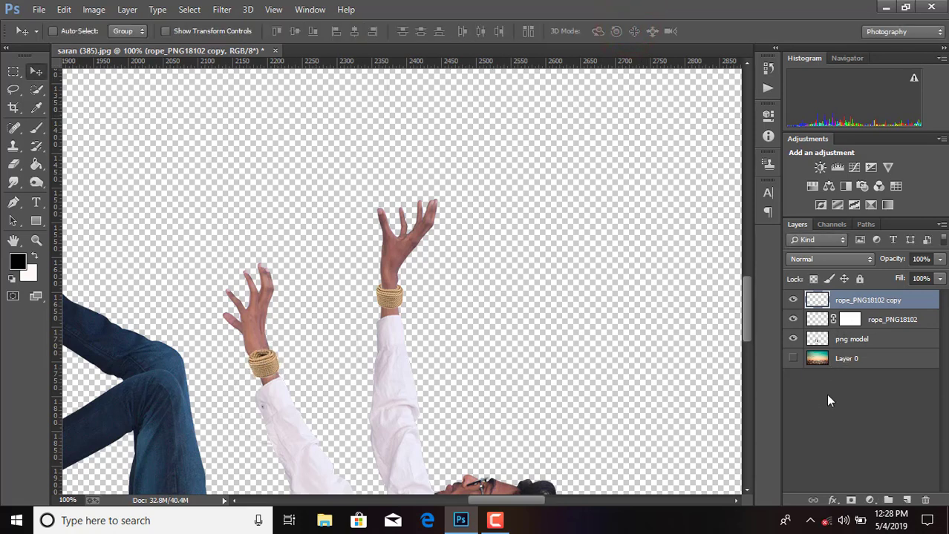
Mask the rope copy so its coil wraps the left wrist, then select the png model layer.
left_click(850, 500)
left_click(819, 339, "ctrl")
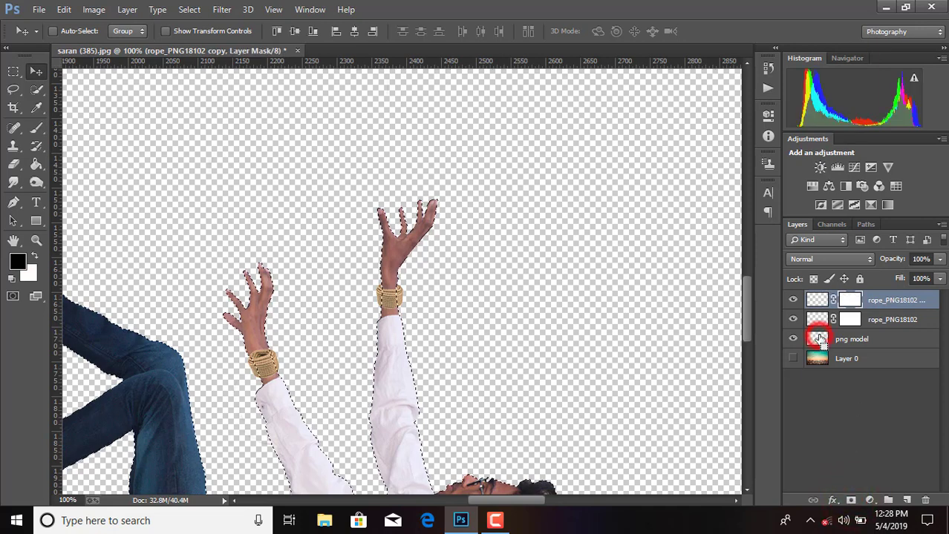
left_click(35, 128)
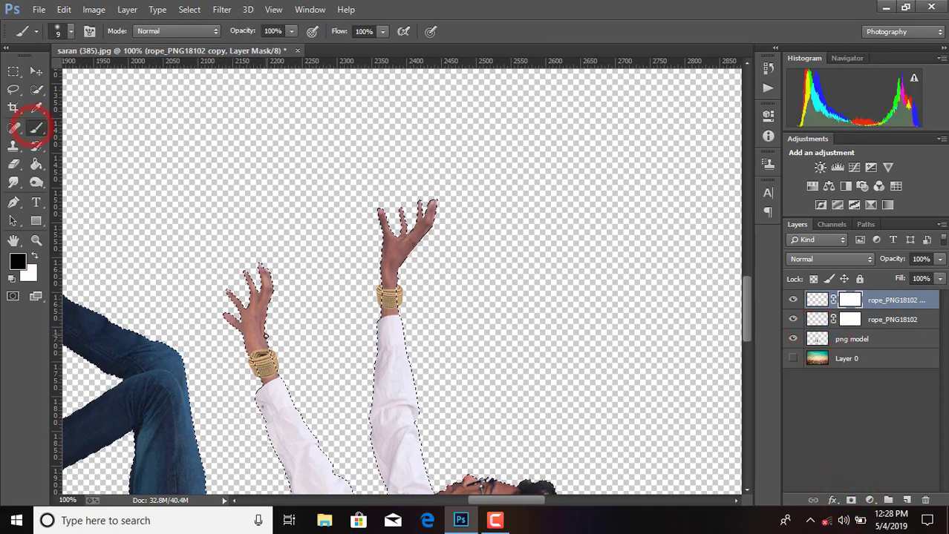
left_click(250, 354)
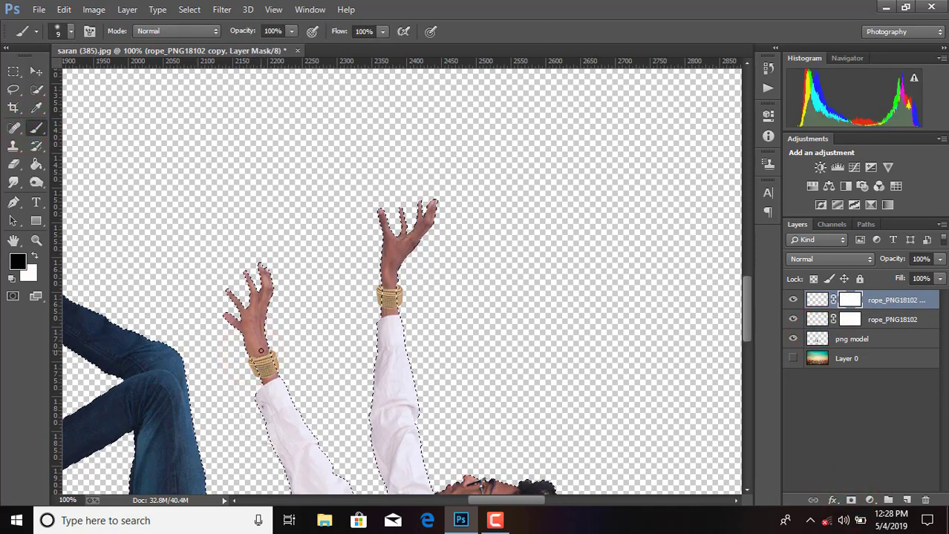
left_click_drag(261, 351, 269, 348)
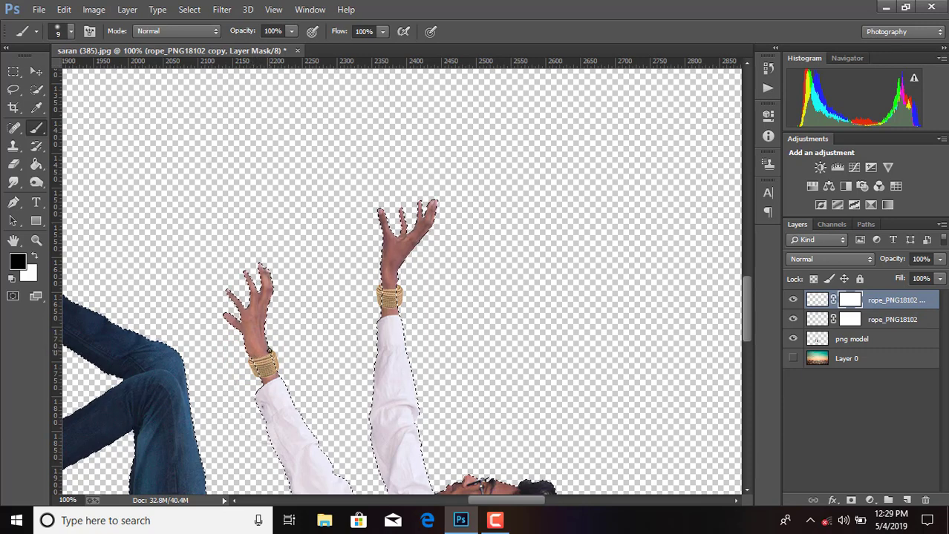
key("ctrl+d")
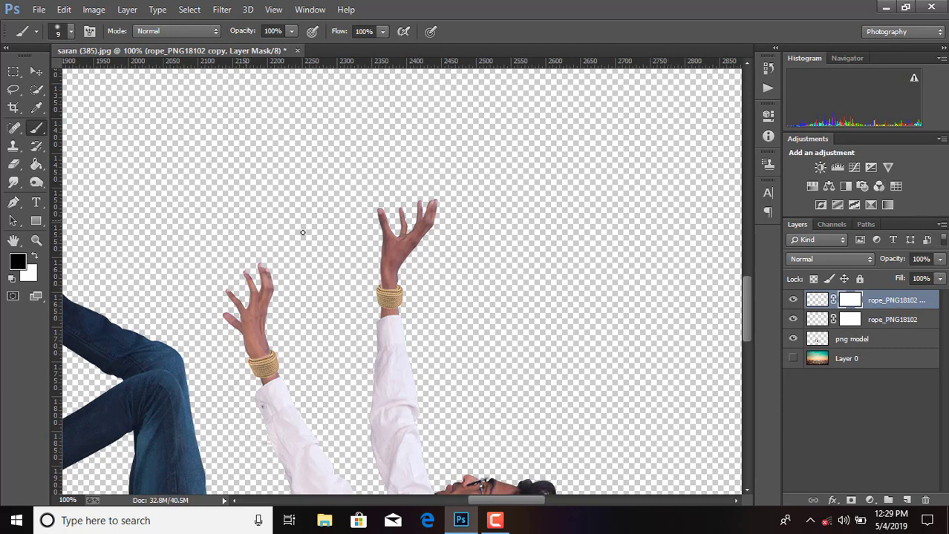
left_click(894, 320)
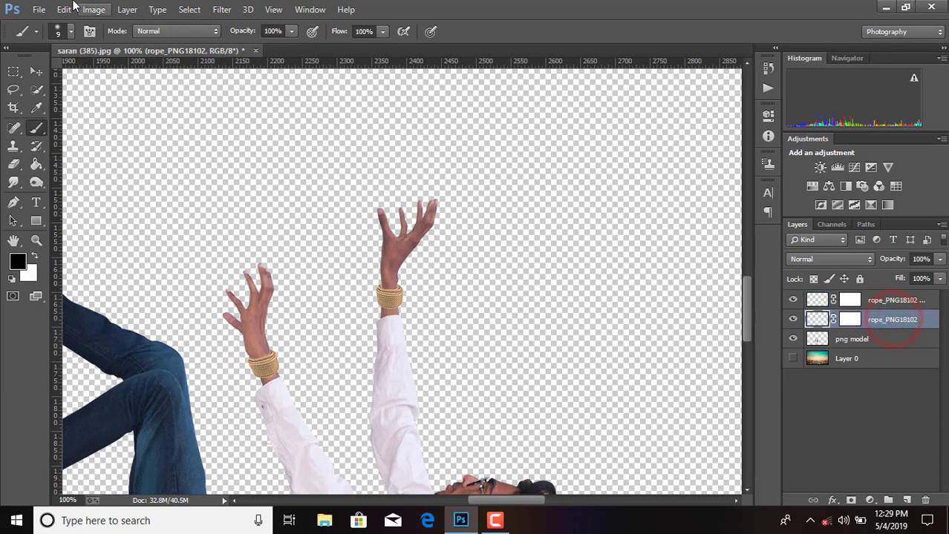
left_click(859, 341)
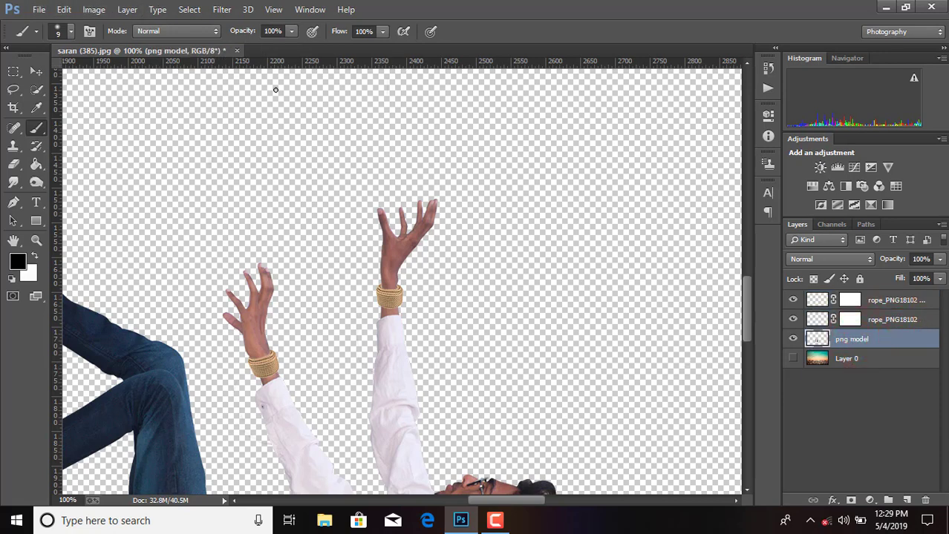
Place the Bird-Clipart parrot-in-flight image as a linked layer.
left_click(39, 8)
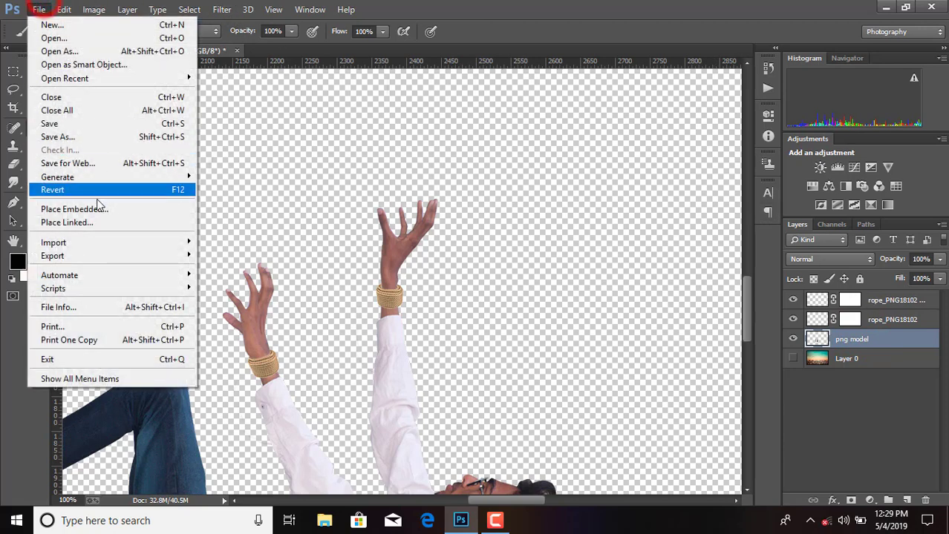
left_click(90, 222)
scroll(341, 236, "down", 1)
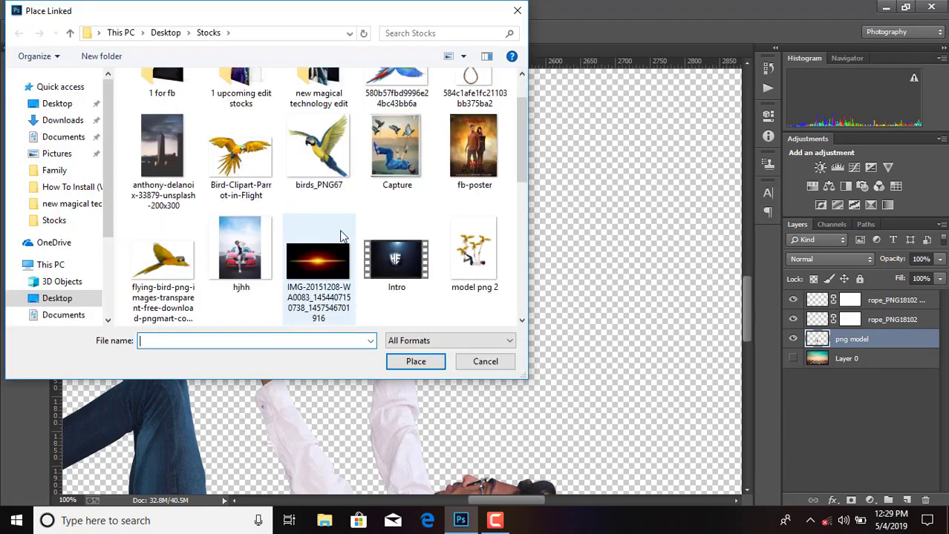
scroll(341, 236, "down", 1)
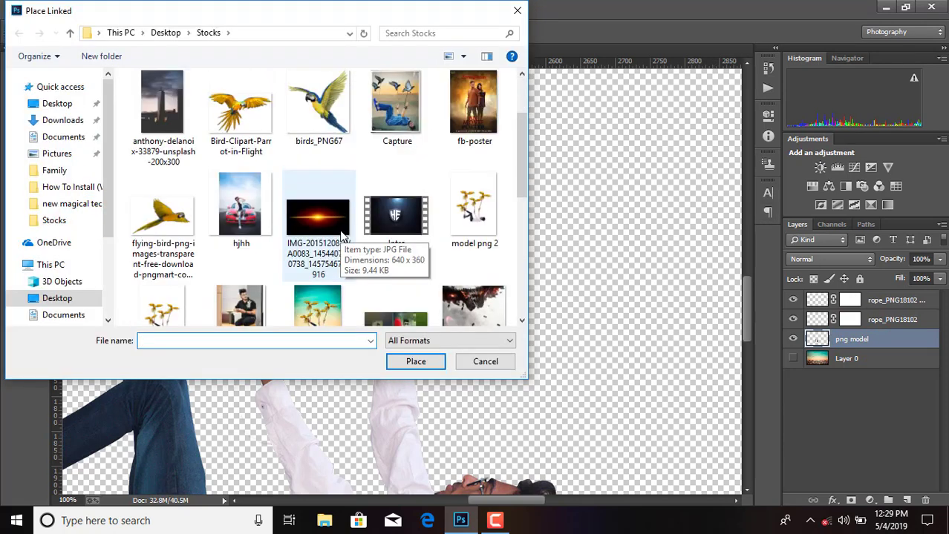
double_click(225, 107)
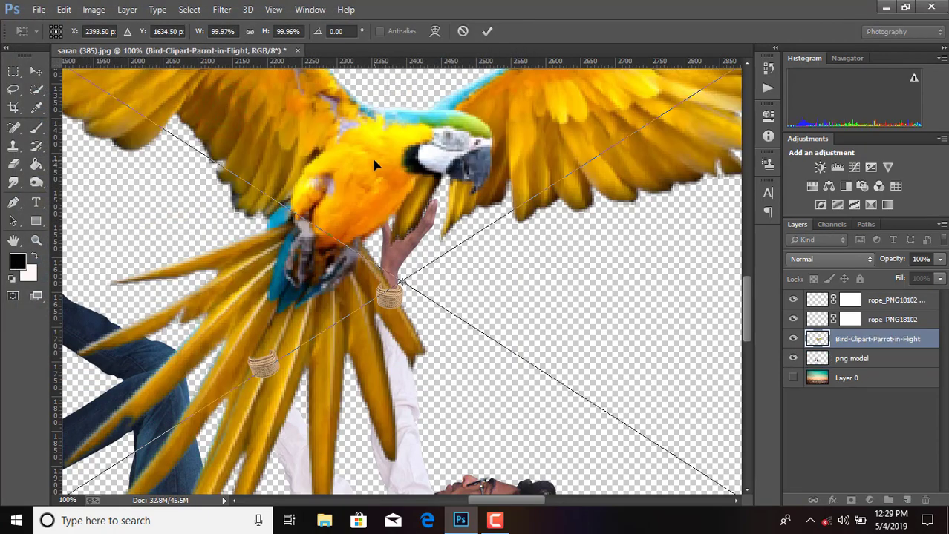
Scale the parrot to about 34%, tilt it 20.5°, and commit it above the raised hands.
key("ctrl+minus")
key("ctrl+minus")
key("ctrl+minus")
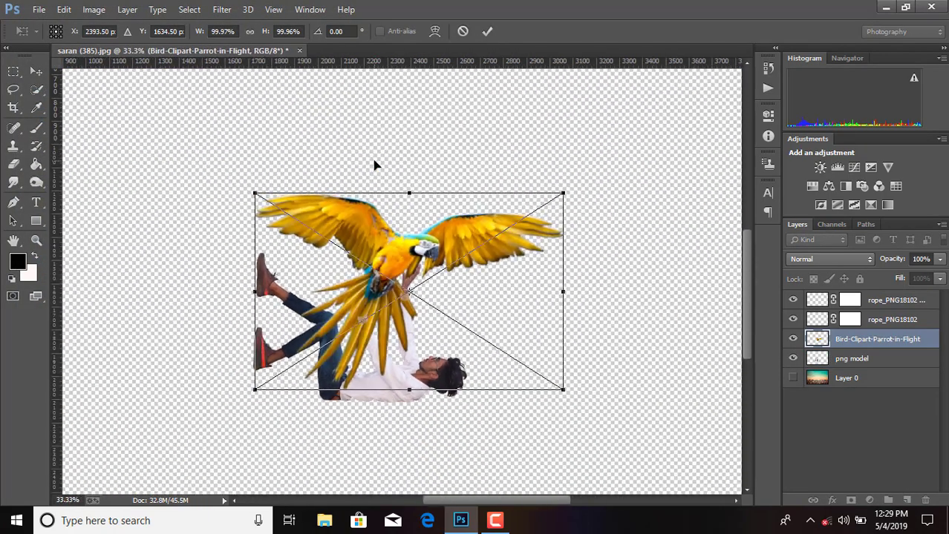
left_click_drag(256, 389, 386, 306)
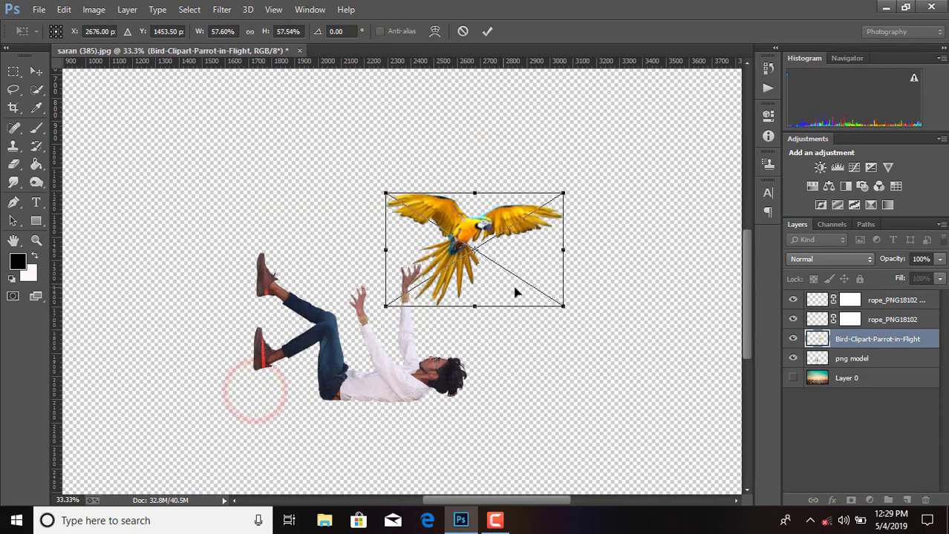
left_click_drag(562, 308, 533, 289)
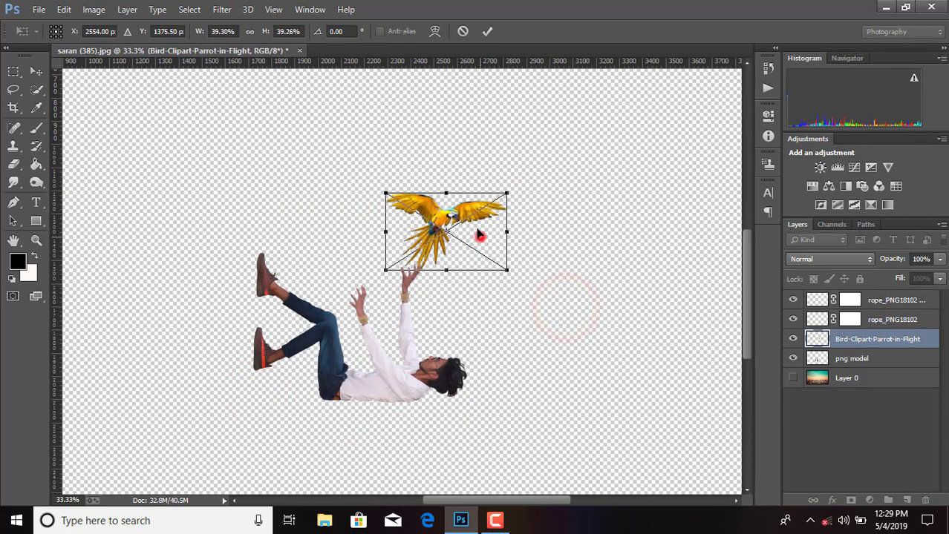
left_click_drag(477, 236, 460, 220)
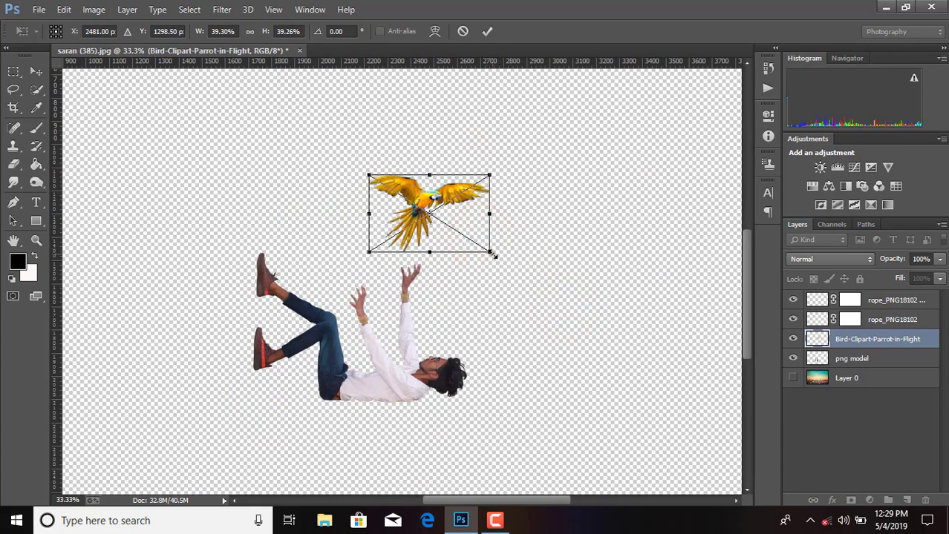
left_click_drag(493, 255, 489, 247)
left_click_drag(505, 165, 497, 182)
left_click_drag(442, 222, 486, 215)
left_click(487, 31)
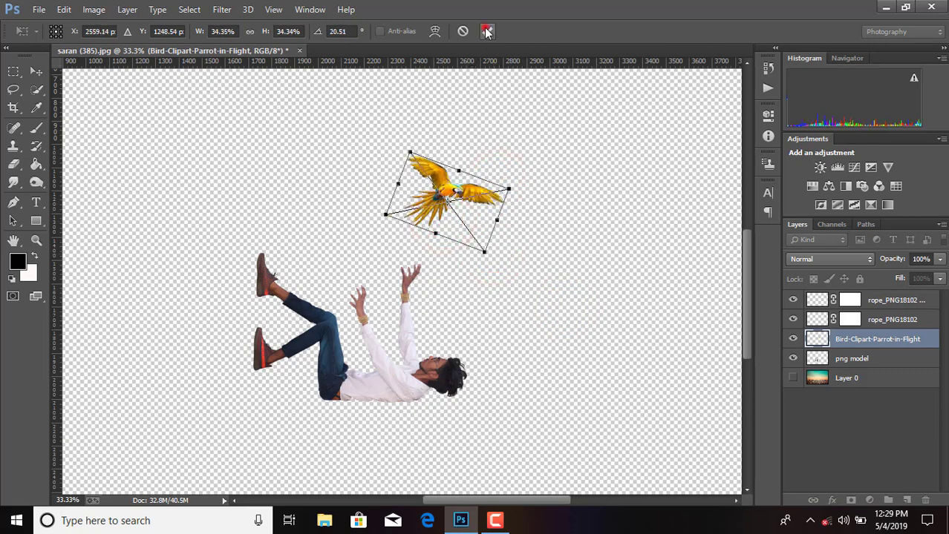
Rasterize the parrot layer and hide the upper rope_PNG18102 layer, keeping the lower rope visible.
right_click(880, 348)
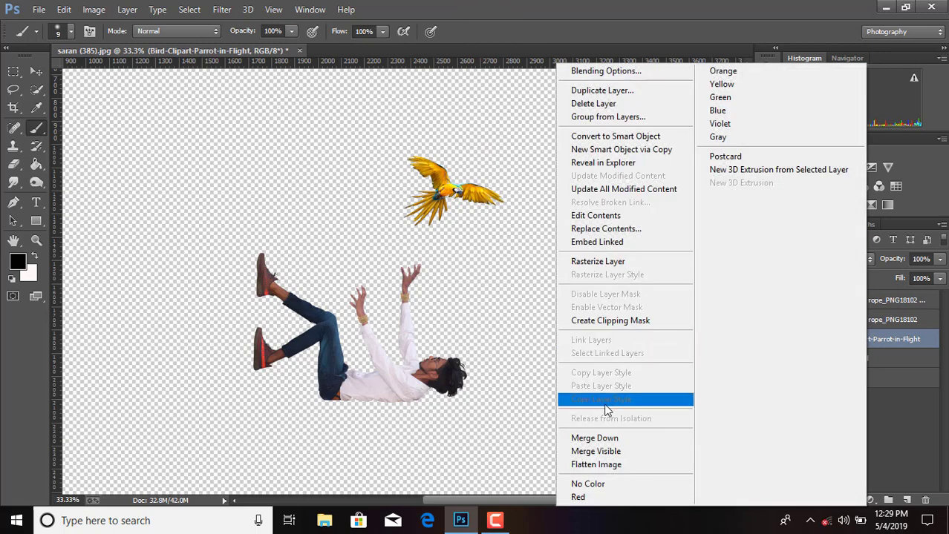
left_click(616, 263)
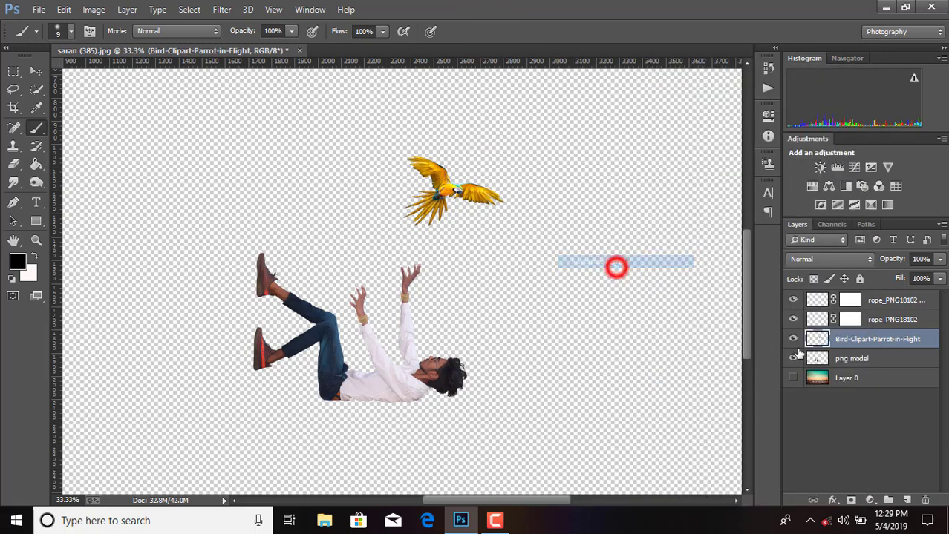
left_click(865, 320)
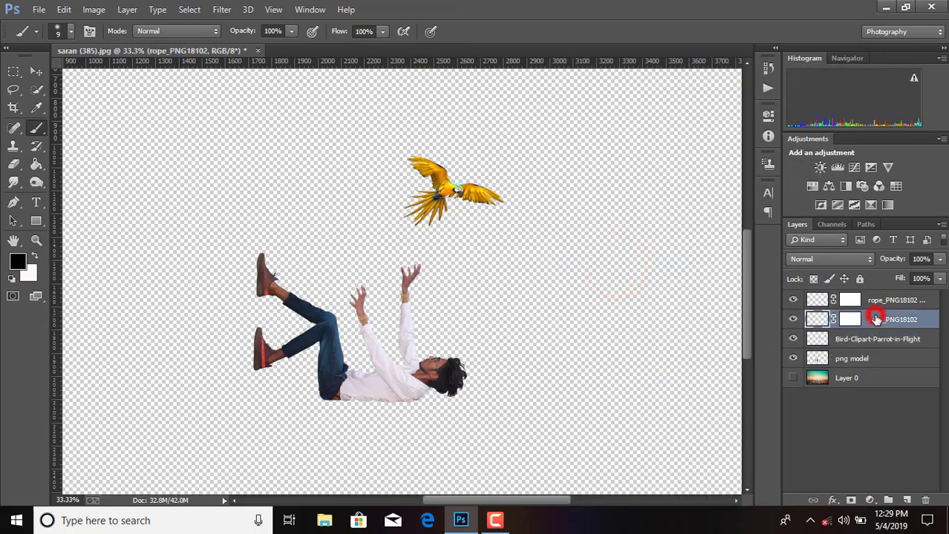
left_click(793, 319)
left_click(793, 319)
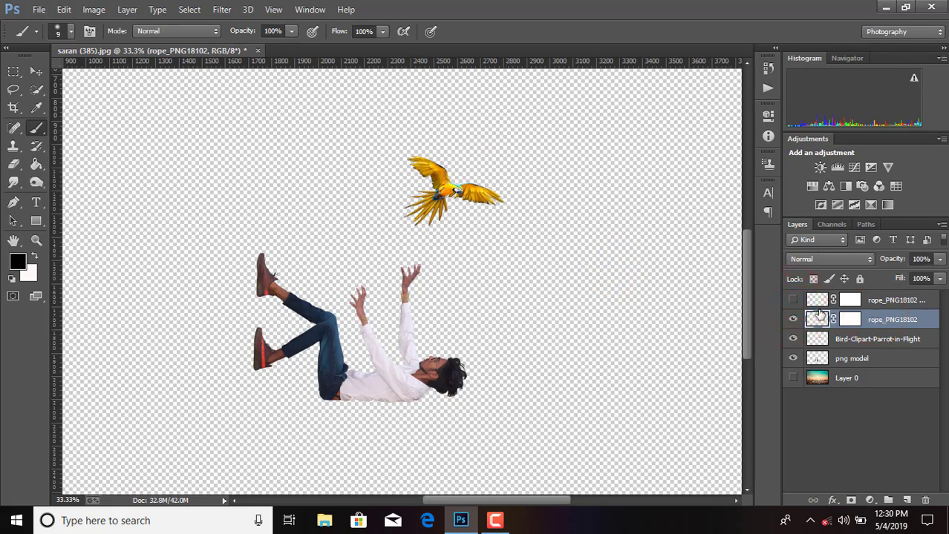
left_click(868, 340)
Place the linked image rope_PNG18115 into the composite.
left_click(39, 9)
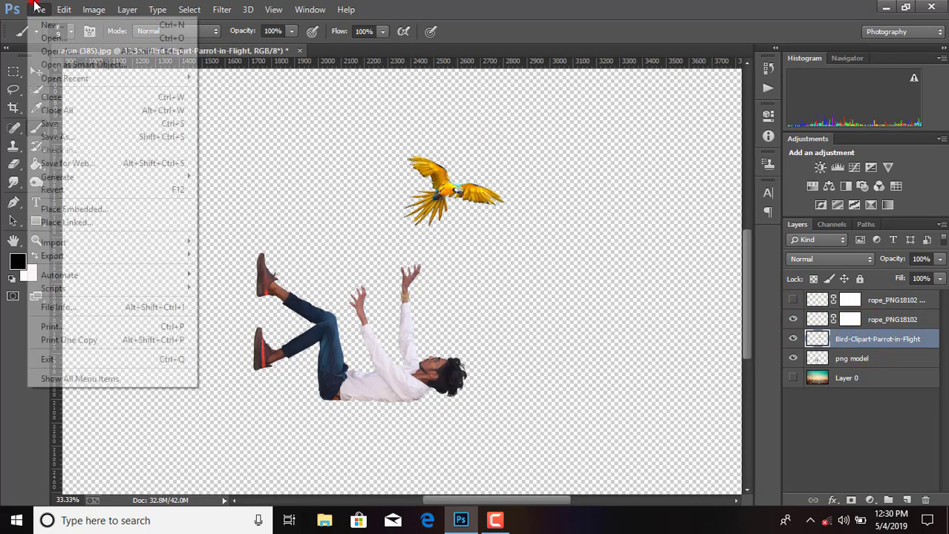
left_click(78, 220)
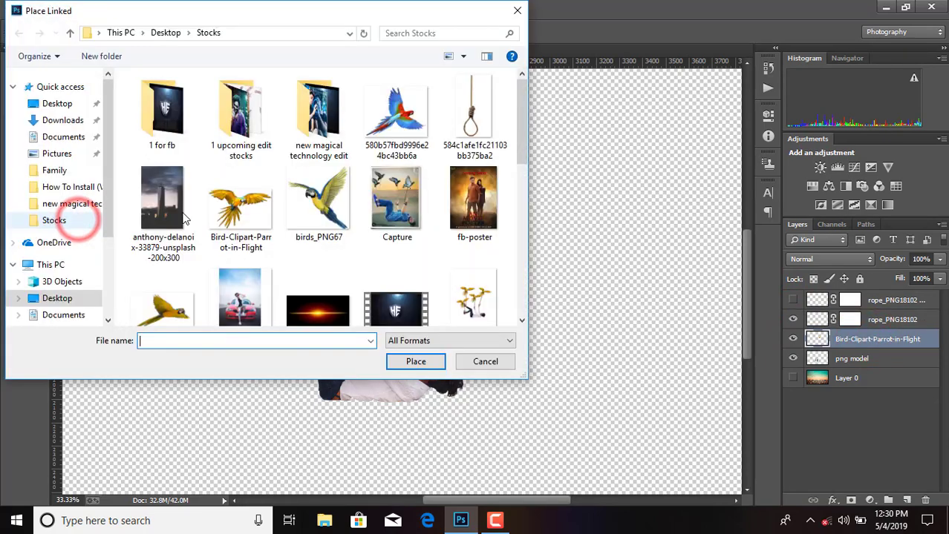
scroll(331, 232, "down", 2)
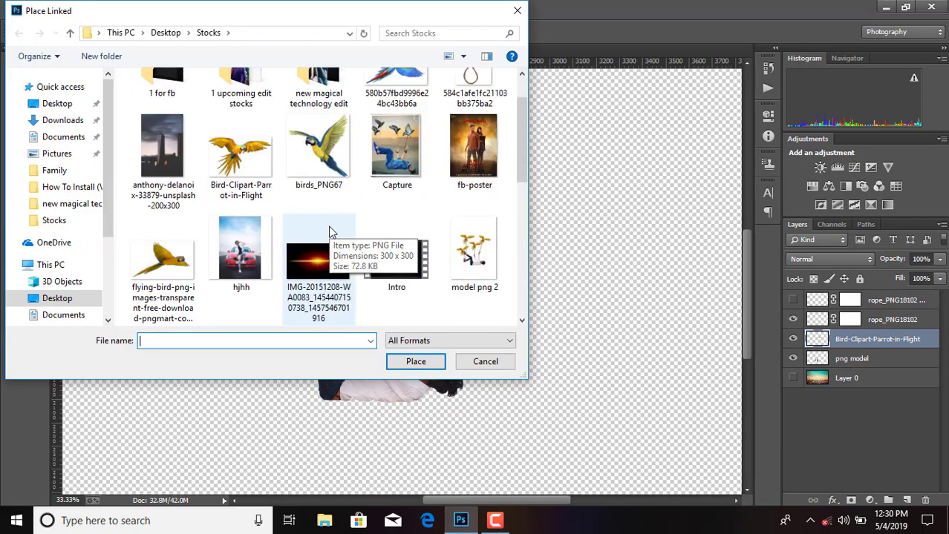
scroll(331, 231, "down", 1)
scroll(332, 230, "down", 1)
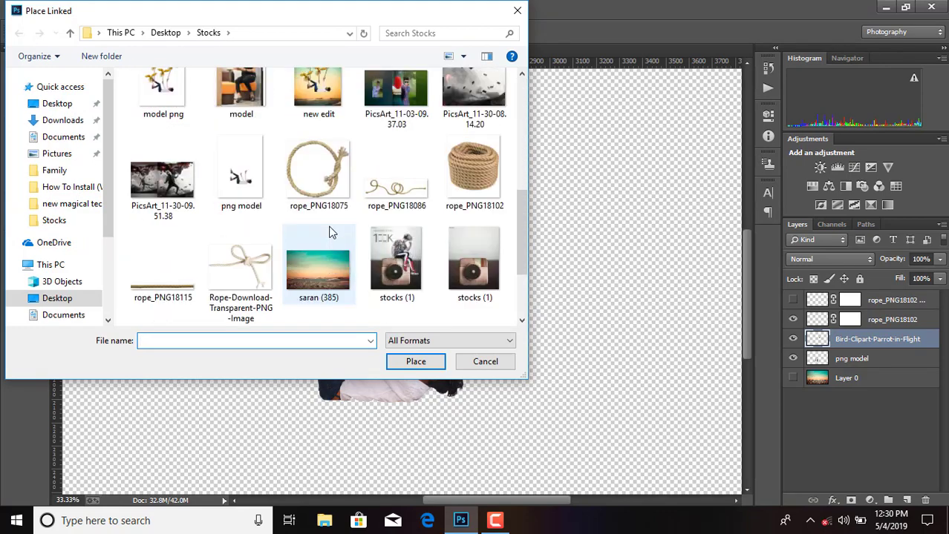
scroll(330, 226, "down", 1)
double_click(158, 175)
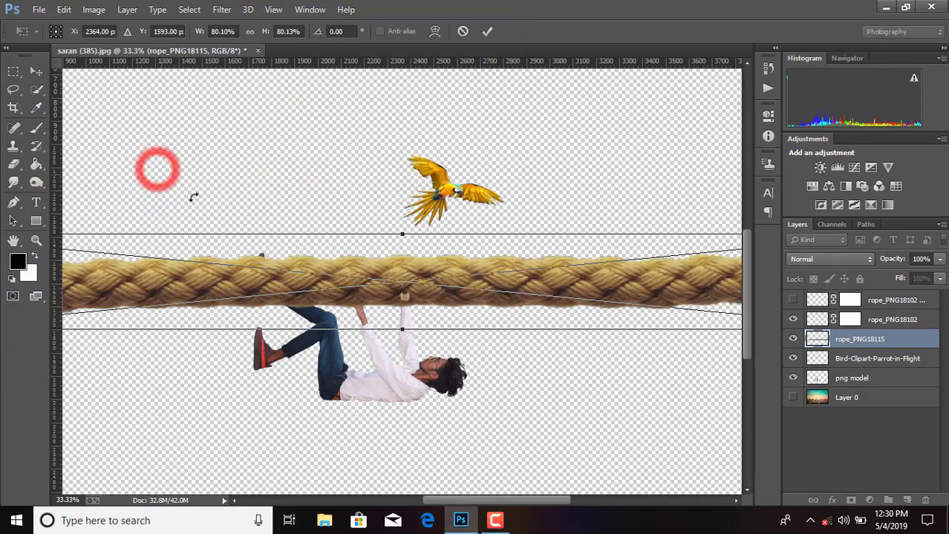
Rotate the rope to a steep diagonal, shrink it to about 8%, and move it onto the man.
left_click_drag(531, 160, 536, 158)
left_click_drag(548, 208, 508, 333)
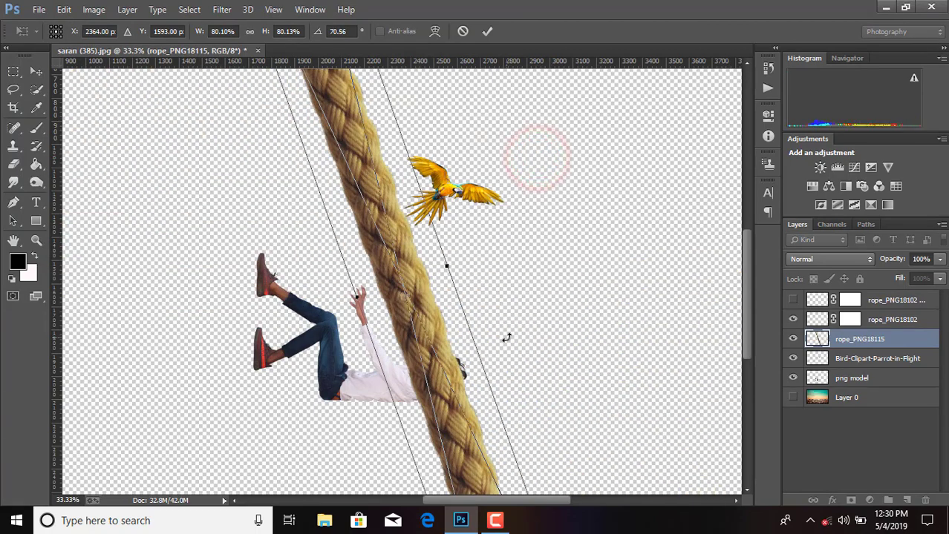
key("ctrl+minus")
key("ctrl+minus")
key("ctrl+minus")
key("ctrl+minus")
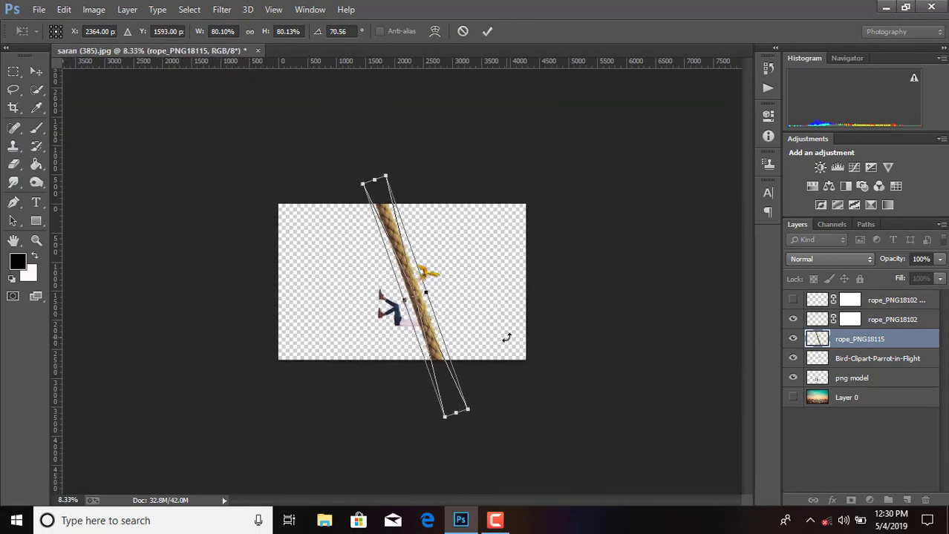
mouse_move(472, 415)
left_mouse_down()
mouse_move(434, 273)
mouse_move(418, 287)
left_mouse_up()
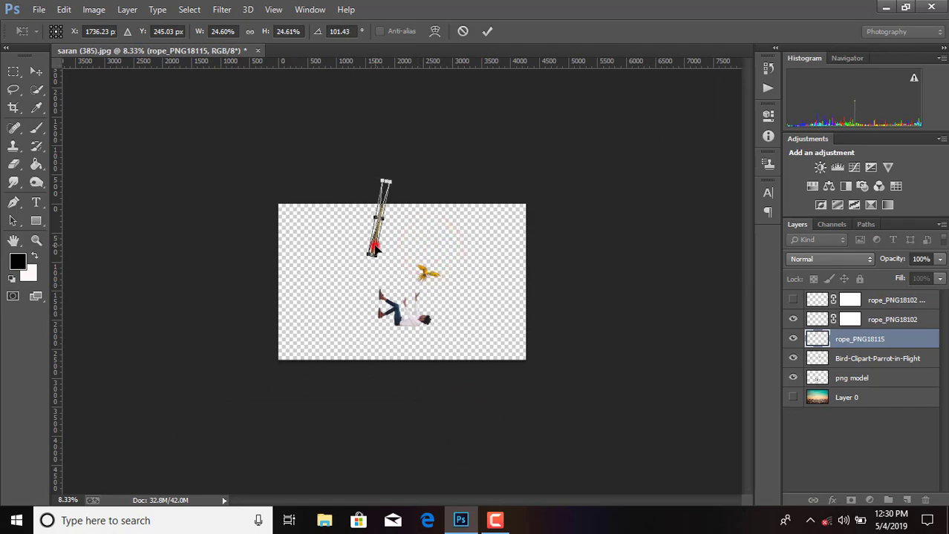
left_click_drag(373, 249, 419, 296)
Adjust the rope's length and 107.59° angle so it runs from hand to parrot, and commit.
key("ctrl+plus")
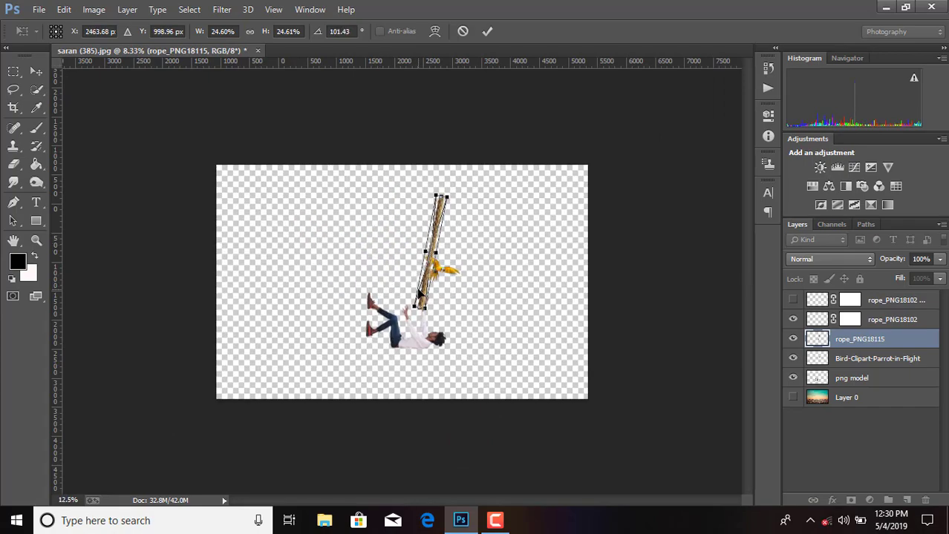
key("ctrl+plus")
key("ctrl+plus")
key("ctrl+plus")
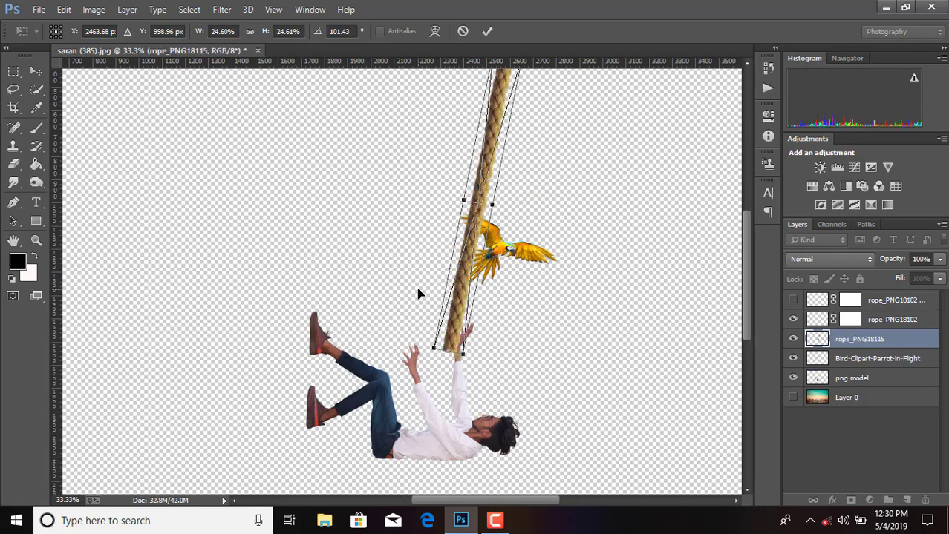
scroll(418, 295, "up", 3)
scroll(525, 339, "up", 2)
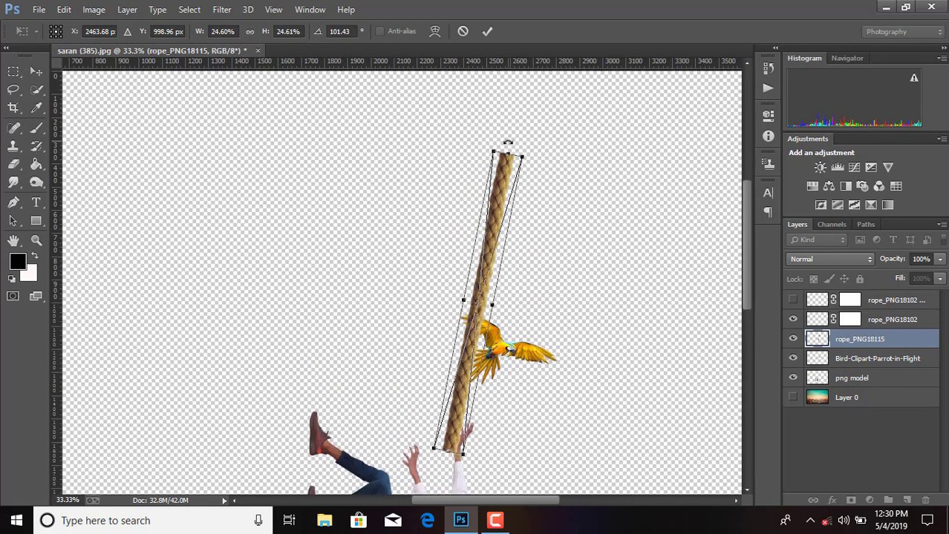
mouse_move(490, 149)
left_mouse_down()
mouse_move(501, 375)
mouse_move(479, 359)
left_mouse_up()
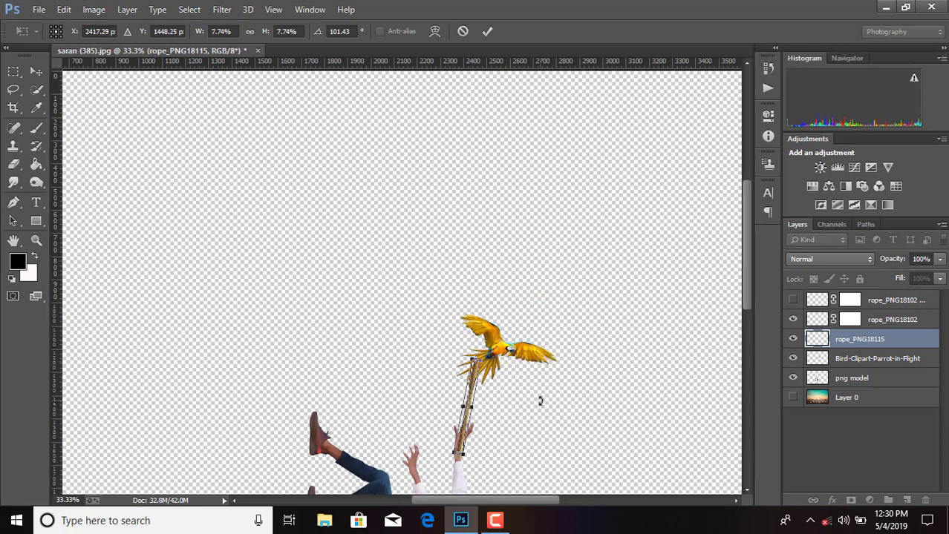
key("Right")
key("Right")
key("Right")
key("Right")
key("Right")
key("Right")
key("Right")
key("Right")
key("Right")
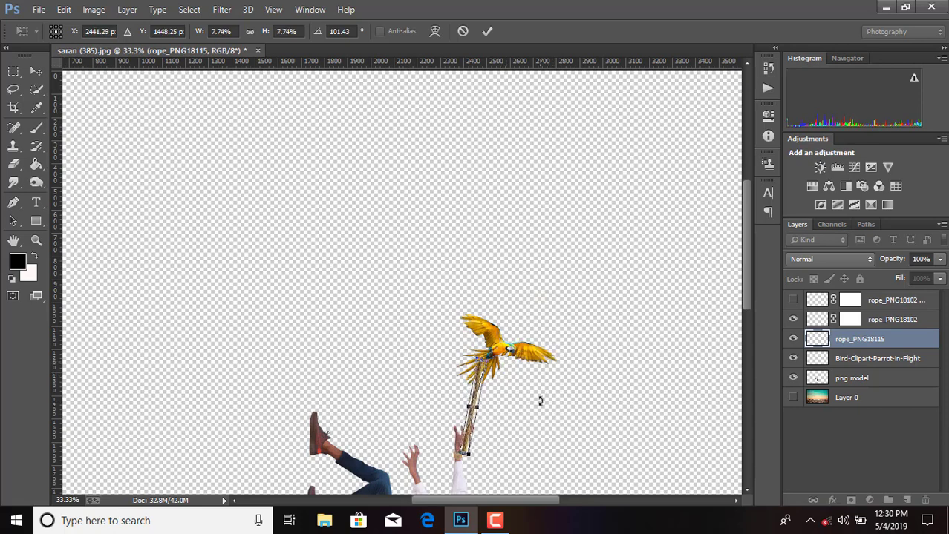
key("Right")
key("Right")
key("Right")
left_click_drag(538, 401, 523, 407)
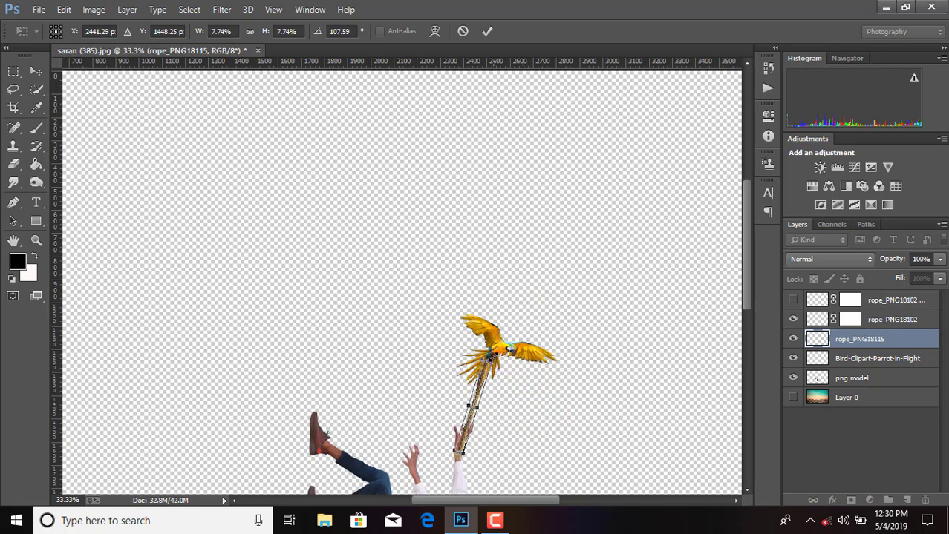
left_click_drag(491, 355, 496, 346)
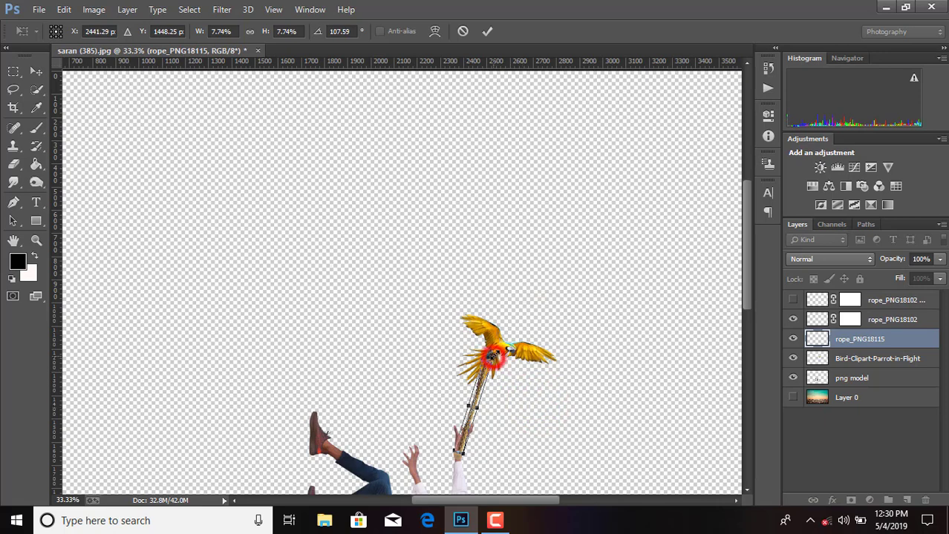
left_click(485, 32)
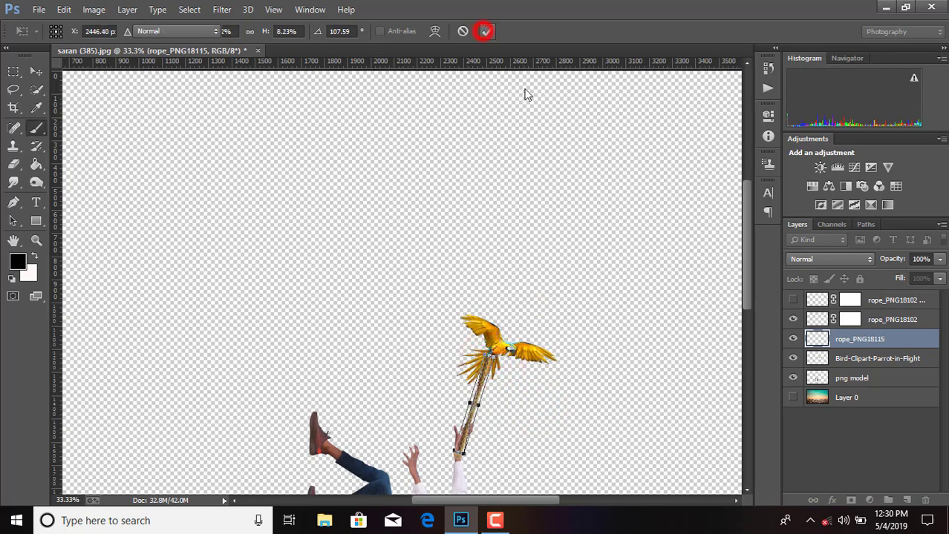
Rasterize the rope layer and rotate it slightly in a new Free Transform.
right_click(838, 347)
left_click(598, 262)
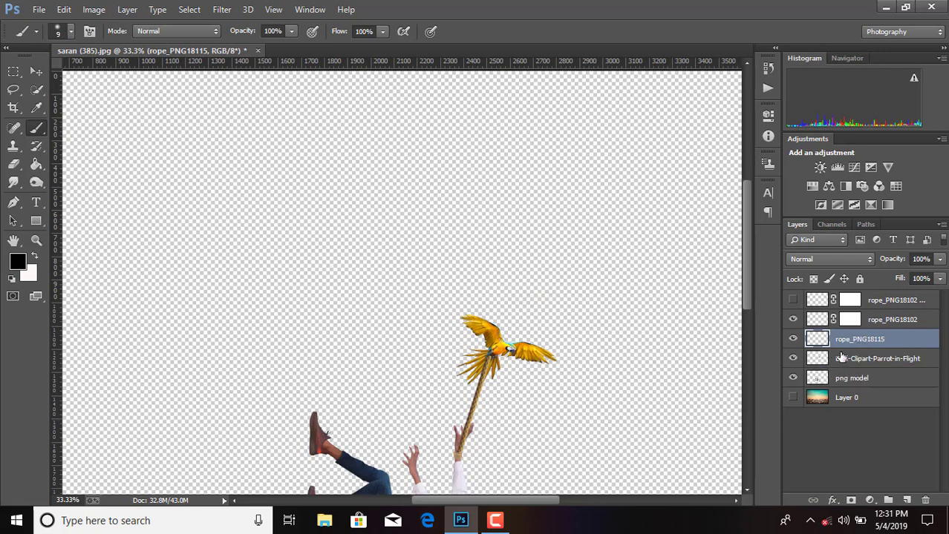
key("ctrl+t")
key("ctrl+plus")
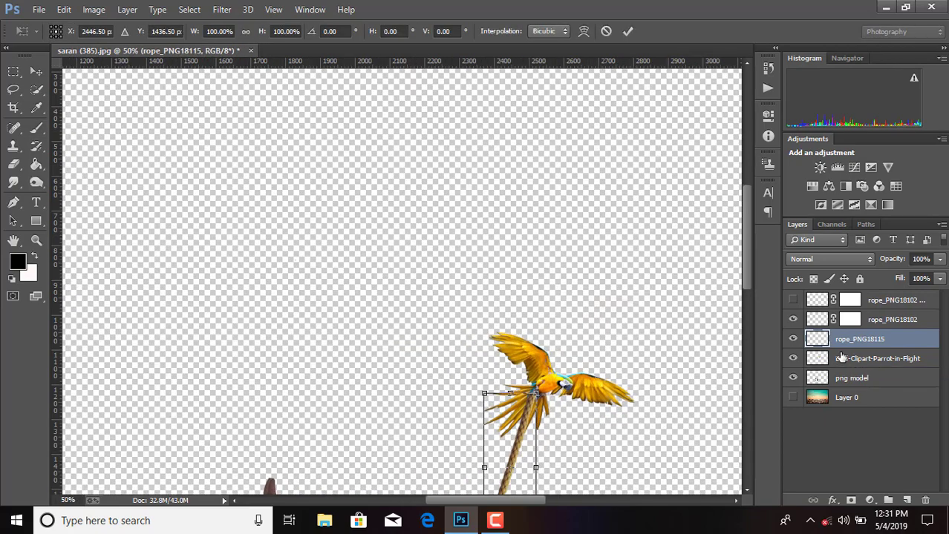
scroll(602, 258, "down", 3)
left_click_drag(584, 341, 574, 356)
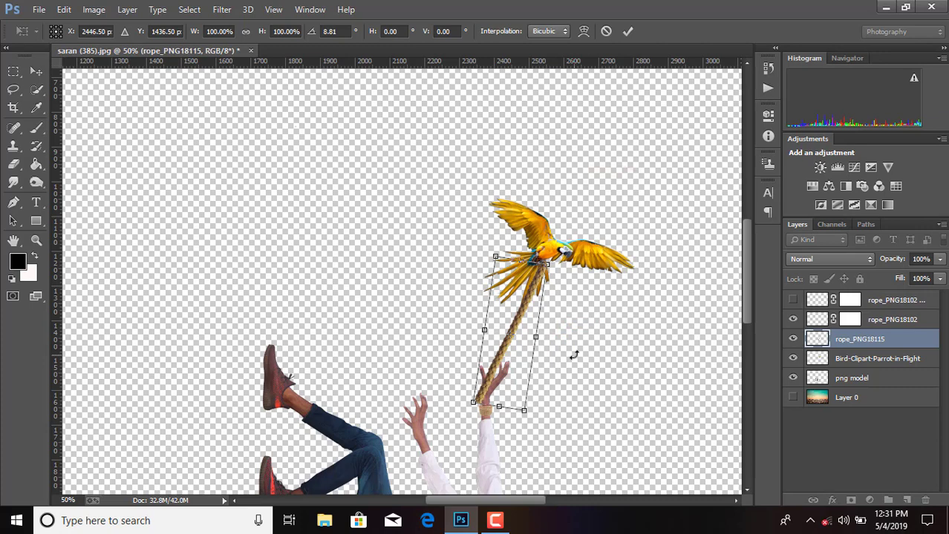
Nudge the rope left and up until it meets the hand, committing it at 8.81°.
key("Left")
key("Left")
key("Left")
key("Left")
key("Up")
key("Left")
key("Left")
key("Left")
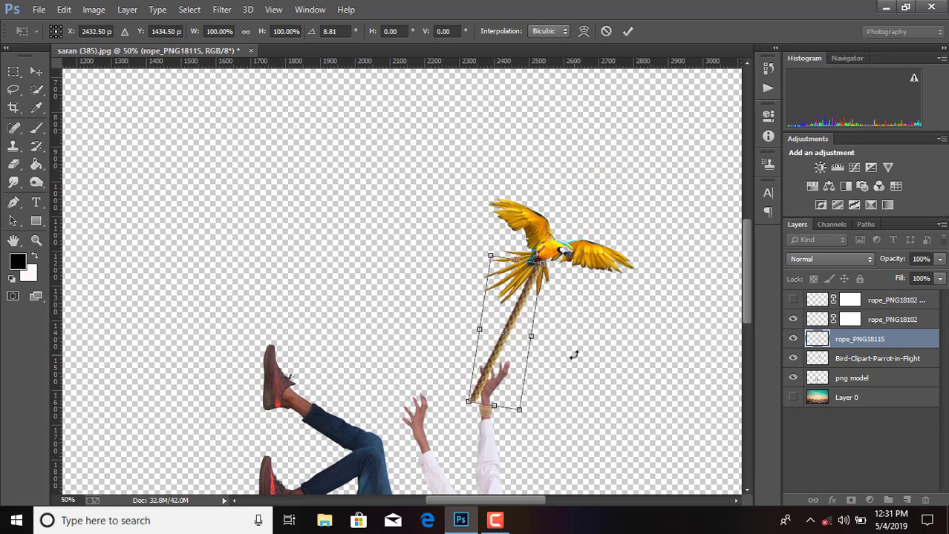
key("Up")
key("Left")
key("Left")
key("Left")
key("Up")
key("Left")
key("Left")
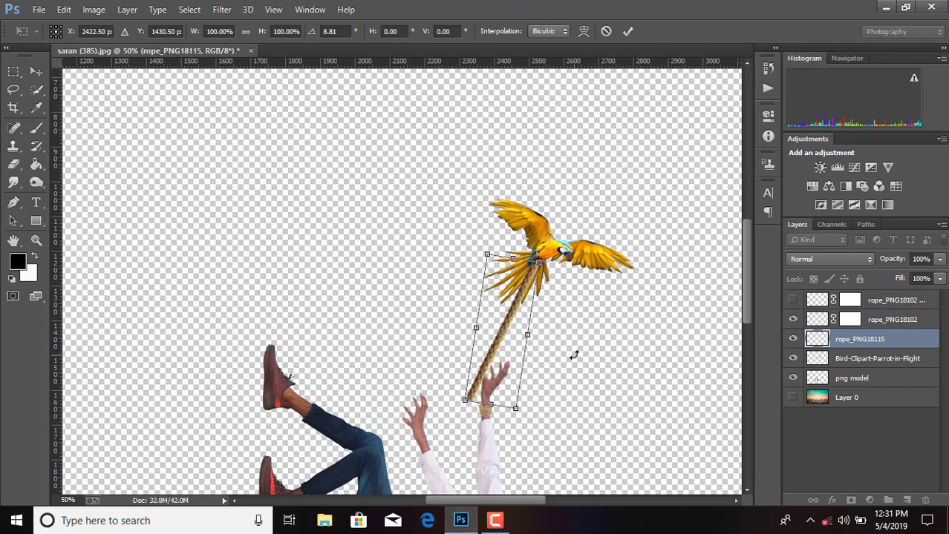
key("Up")
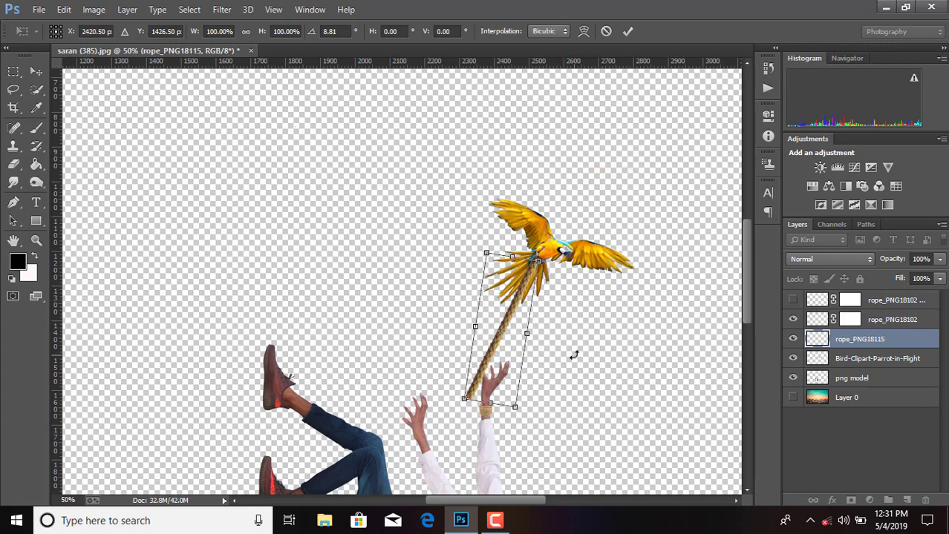
key("Up")
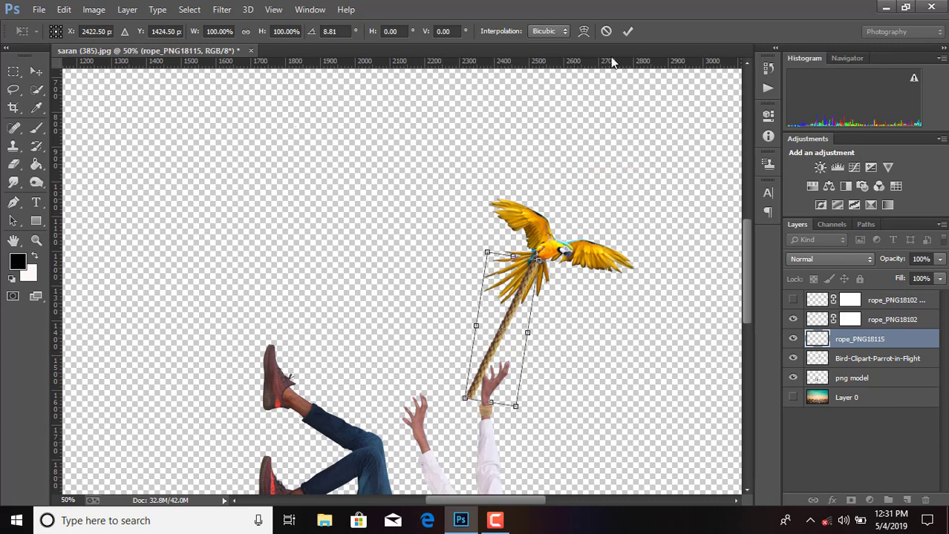
left_click(627, 31)
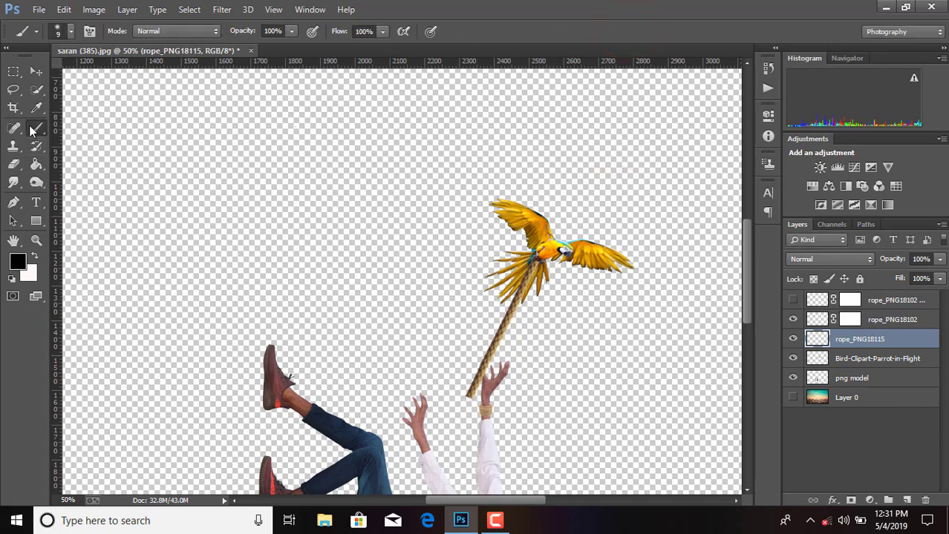
Switch to the Eraser tool and pick a brush preset.
left_click(13, 165)
left_click(65, 32)
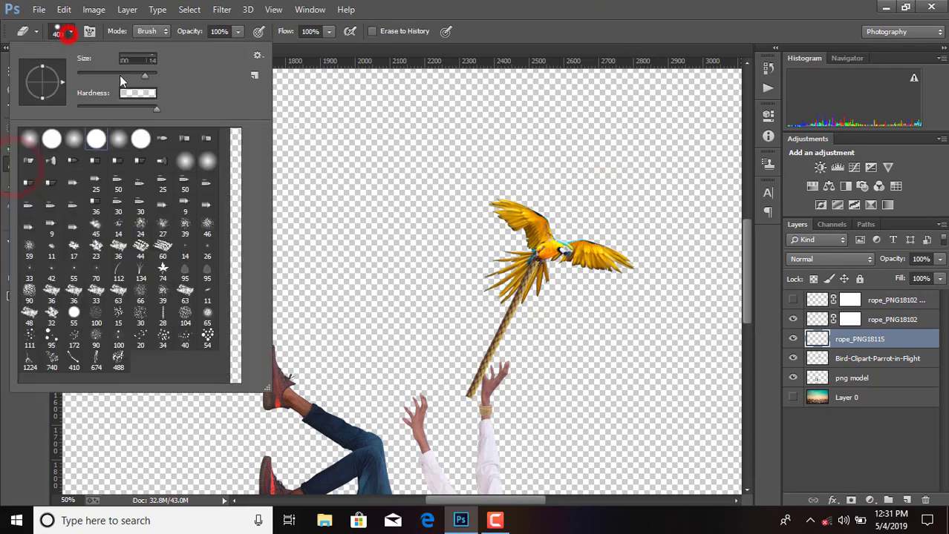
double_click(117, 134)
left_click(447, 174)
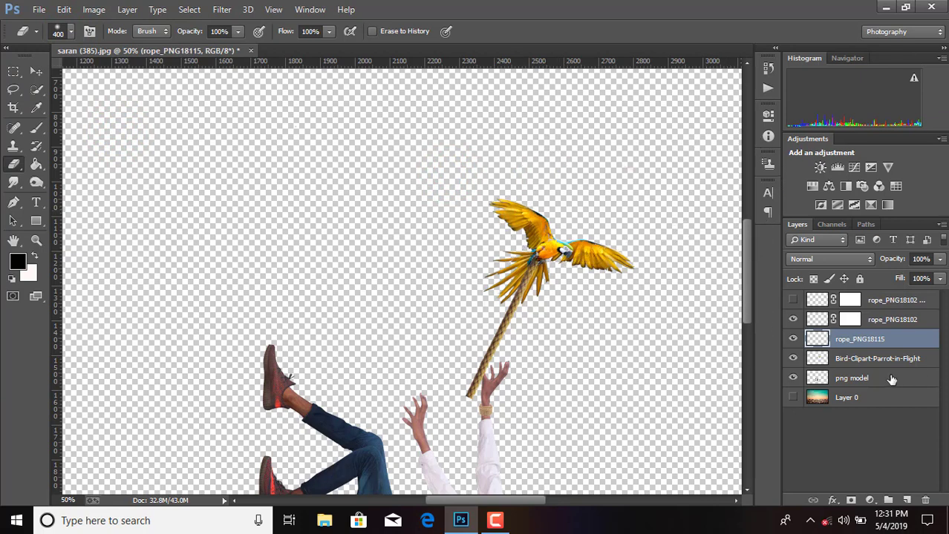
Merge the parrot and rope layers and move the result below the png model layer.
left_click(869, 366, "ctrl")
right_click(867, 363)
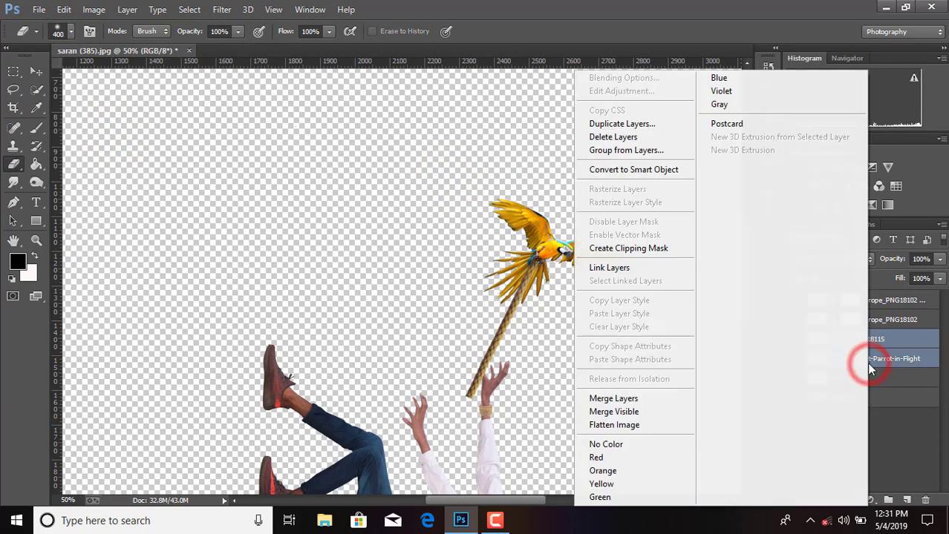
left_click(637, 400)
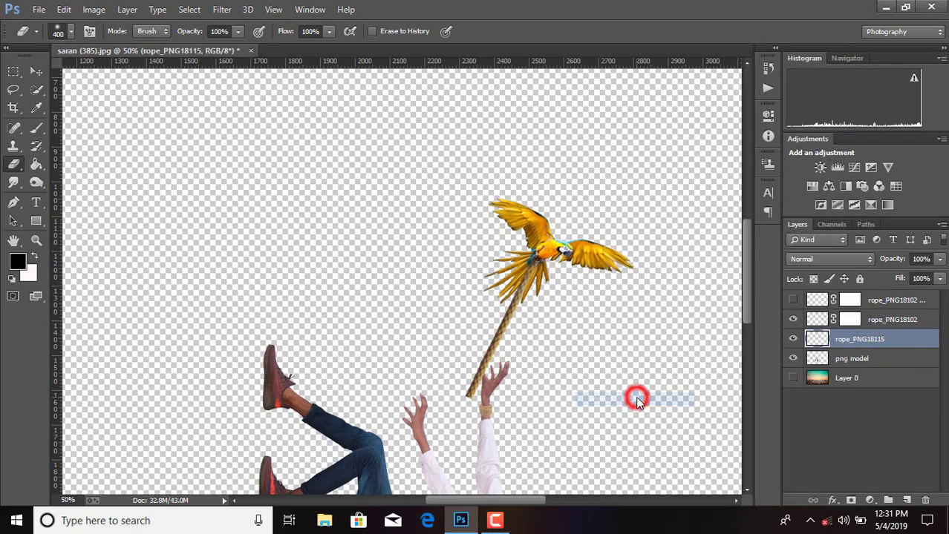
left_click_drag(865, 343, 867, 367)
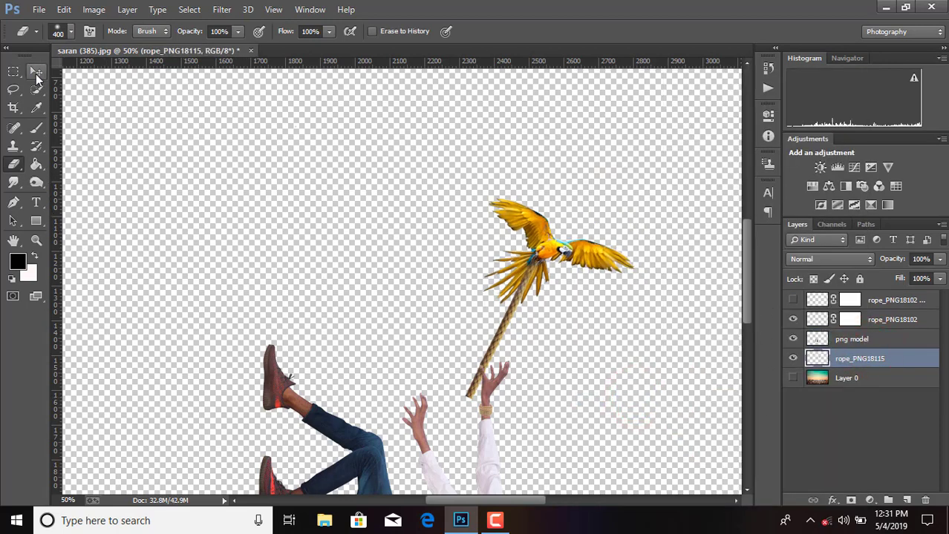
Rotate the merged parrot and rope to -9.62° and nudge it into place.
left_click(36, 72)
key("ctrl+t")
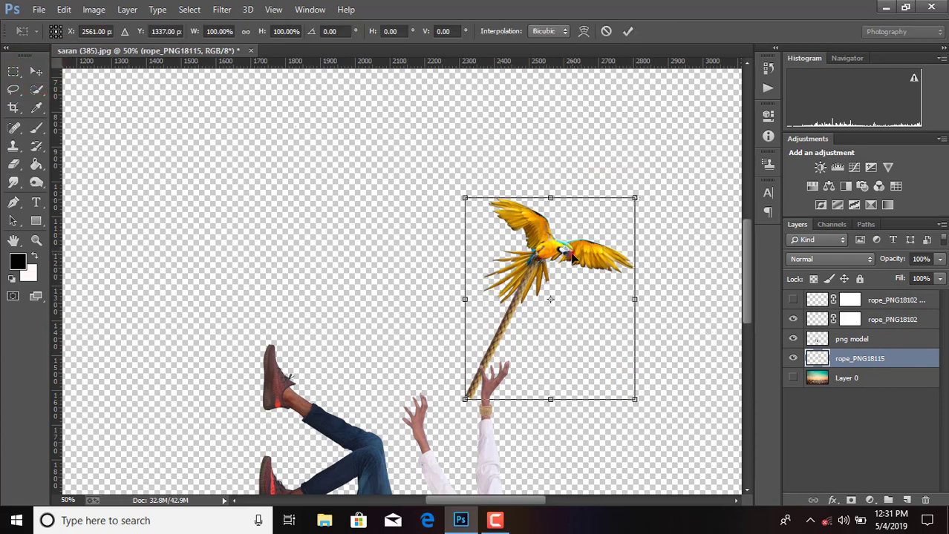
left_click_drag(571, 254, 655, 214)
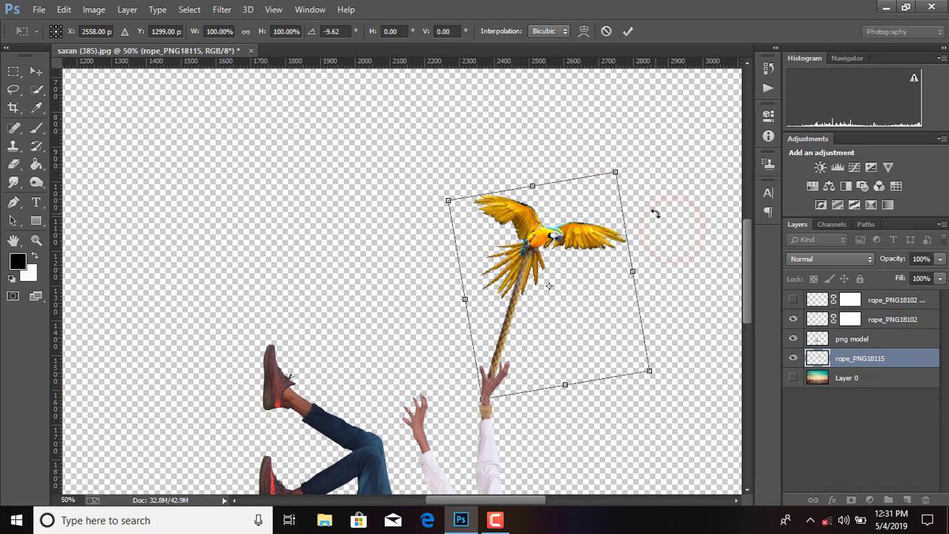
key("Left")
key("Left")
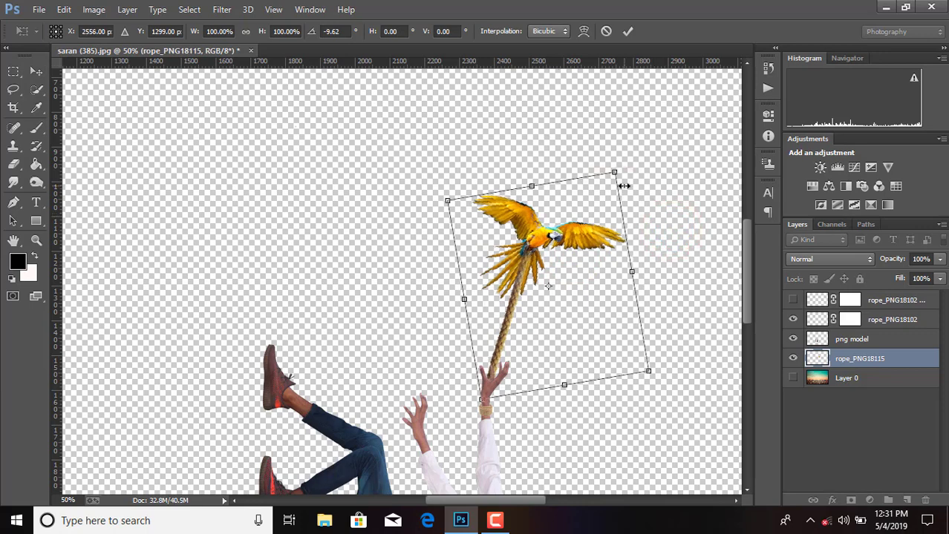
key("Right")
key("Right")
key("Right")
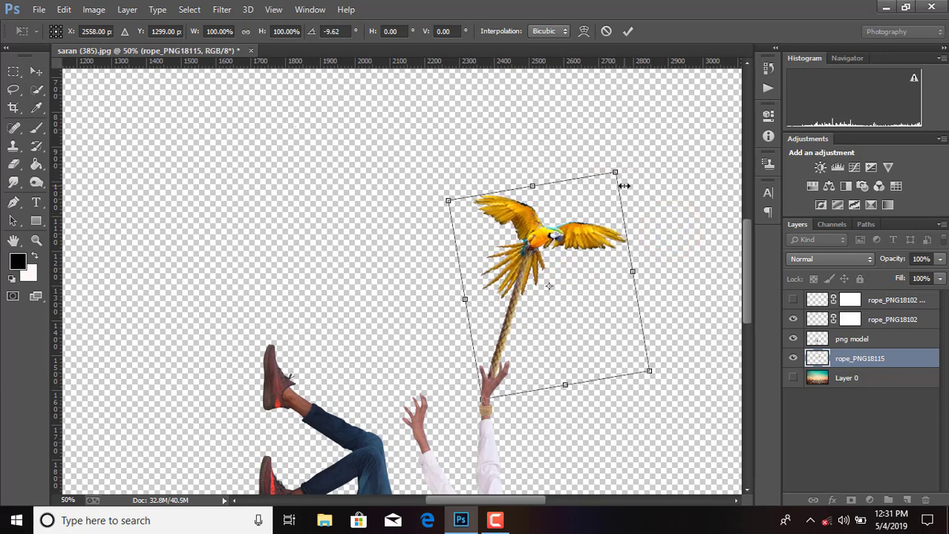
key("Right")
key("Right")
key("Right")
key("Down")
key("Down")
key("Down")
key("Down")
key("Down")
key("Down")
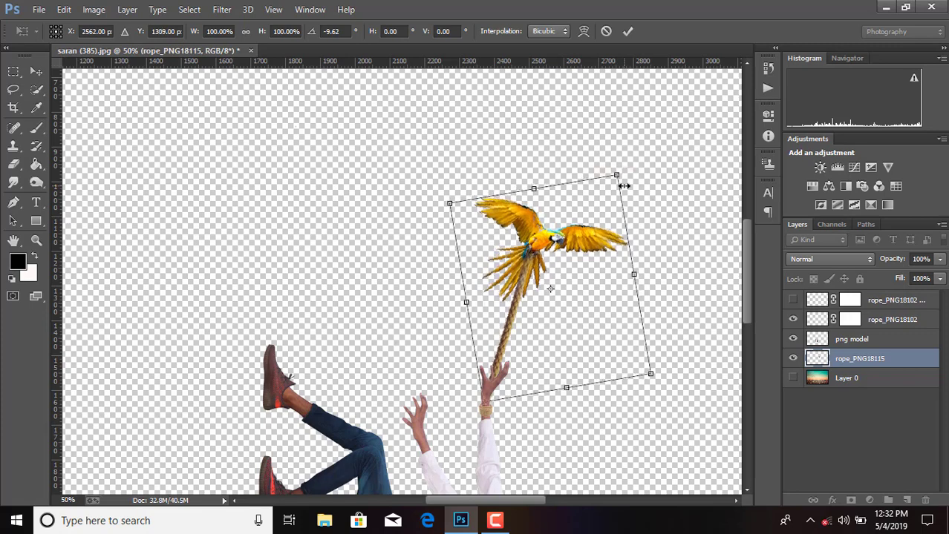
key("Down")
key("Down")
key("Down")
key("Left")
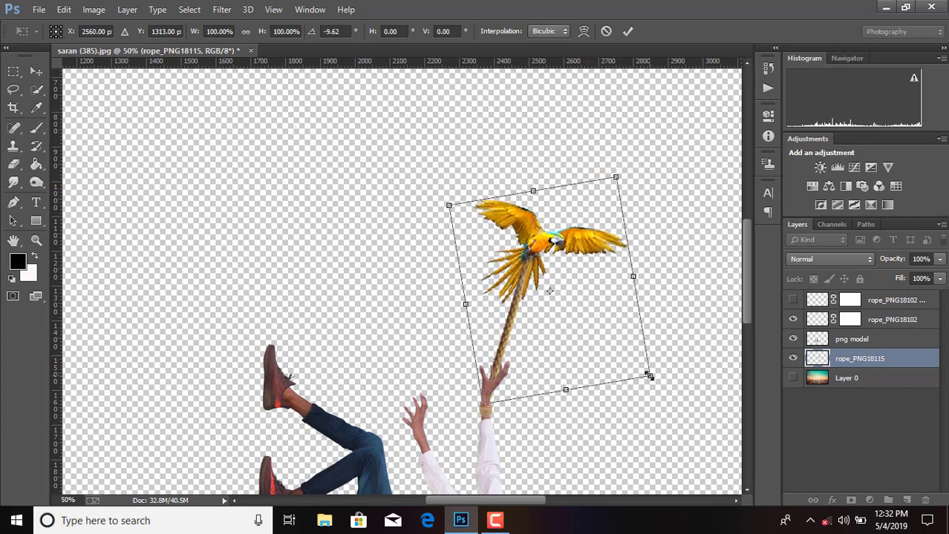
Scale the parrot and rope to 97.32% so the rope meets the hand, and commit.
left_click_drag(651, 378, 645, 374)
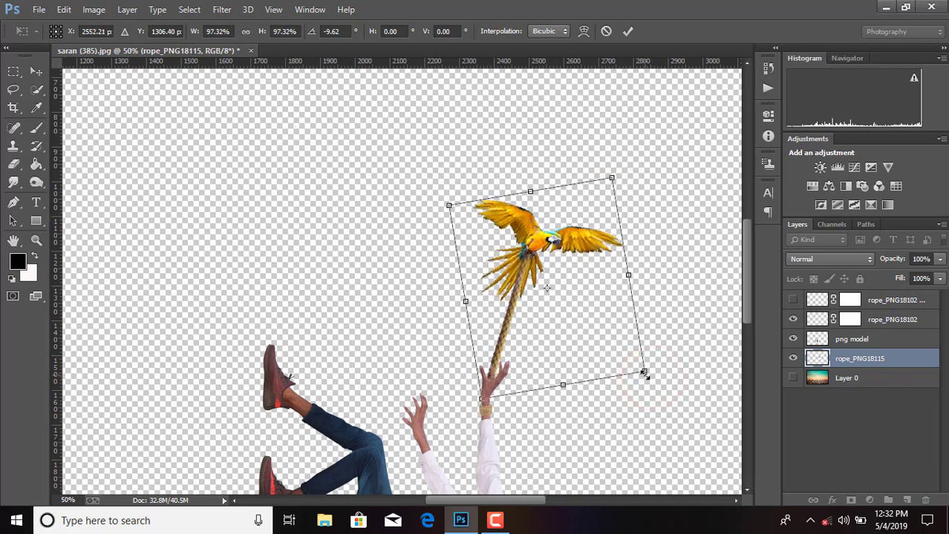
key("Right")
key("Right")
key("Down")
key("Down")
key("Down")
key("Down")
key("Down")
key("Down")
key("Down")
key("Down")
key("Down")
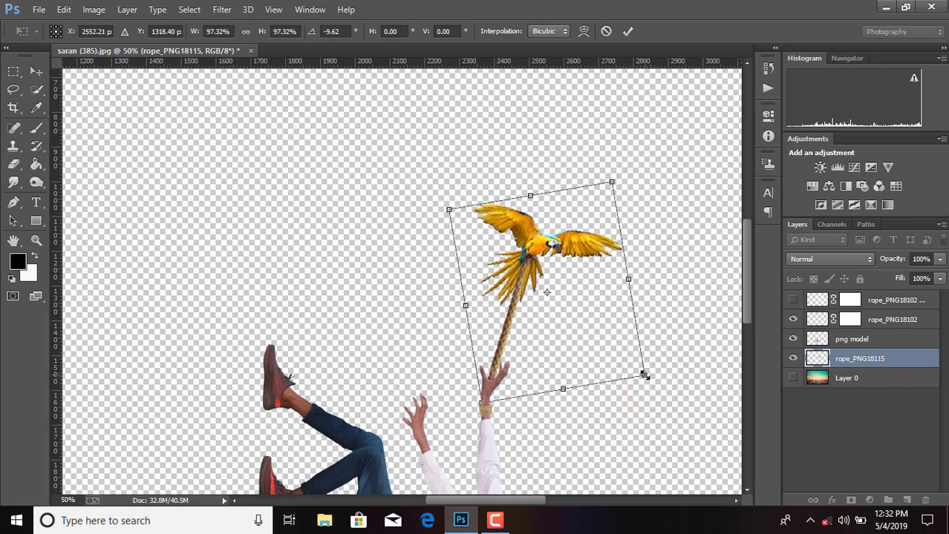
key("Down")
key("Down")
key("Down")
key("Down")
key("Down")
key("Down")
key("Down")
key("Down")
key("Down")
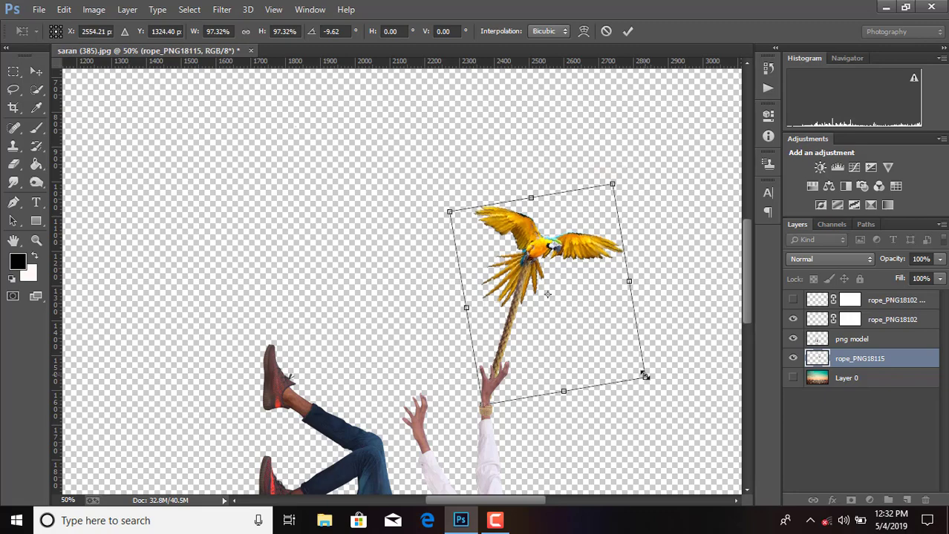
left_click(627, 31)
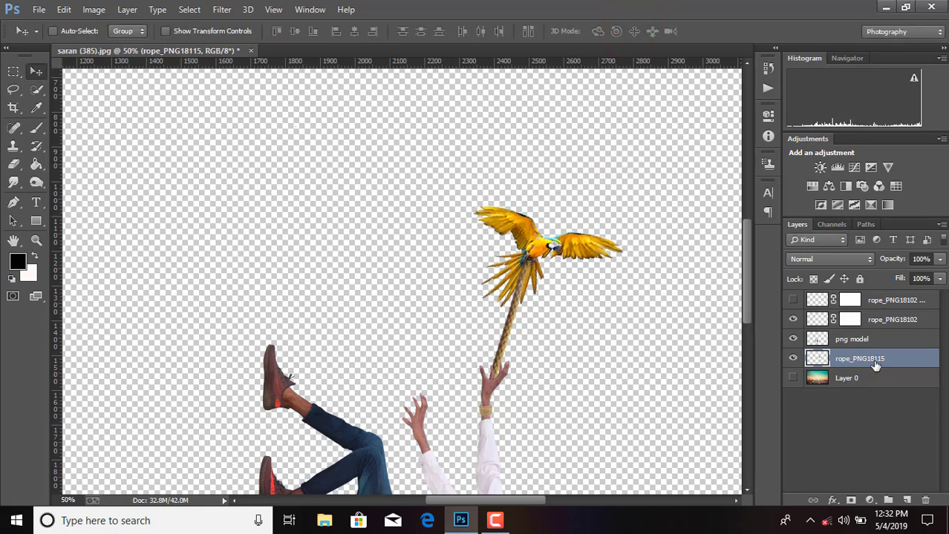
Duplicate the rope_PNG18115 parrot layer and move the copy left of the original.
key("ctrl+minus")
key("ctrl+minus")
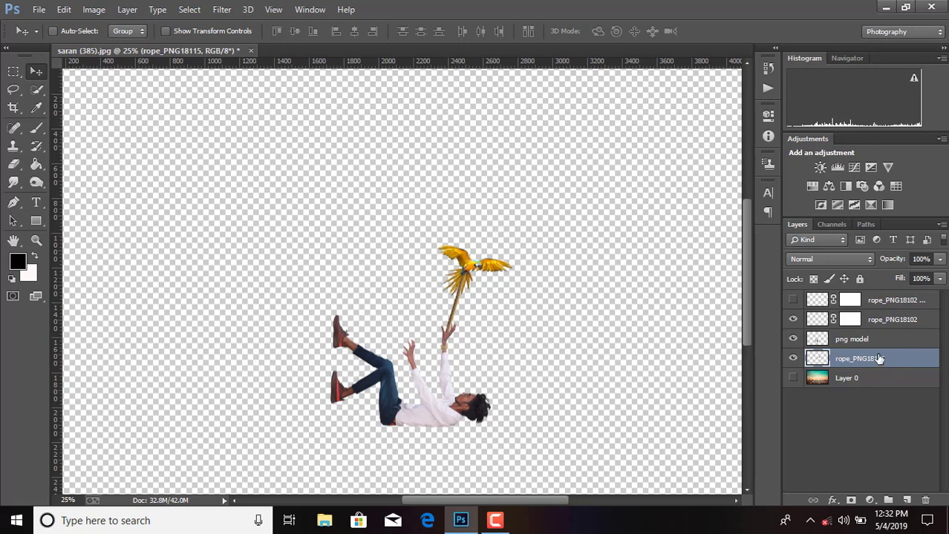
left_click(874, 337)
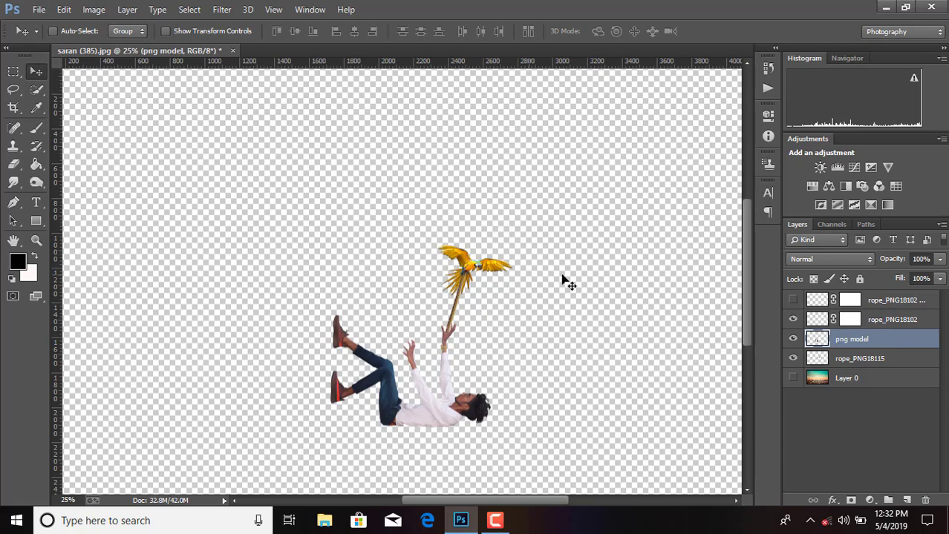
left_click_drag(880, 363, 907, 499)
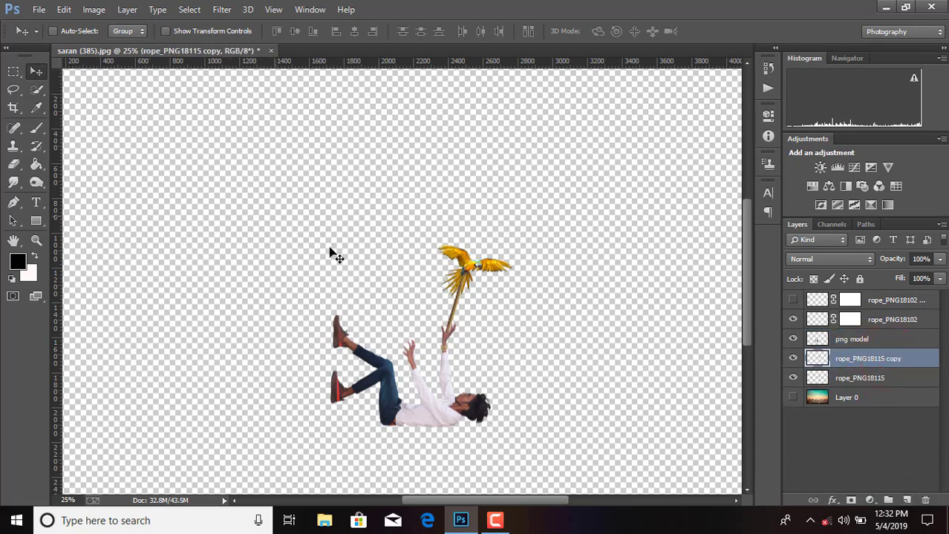
left_click_drag(463, 274, 429, 276)
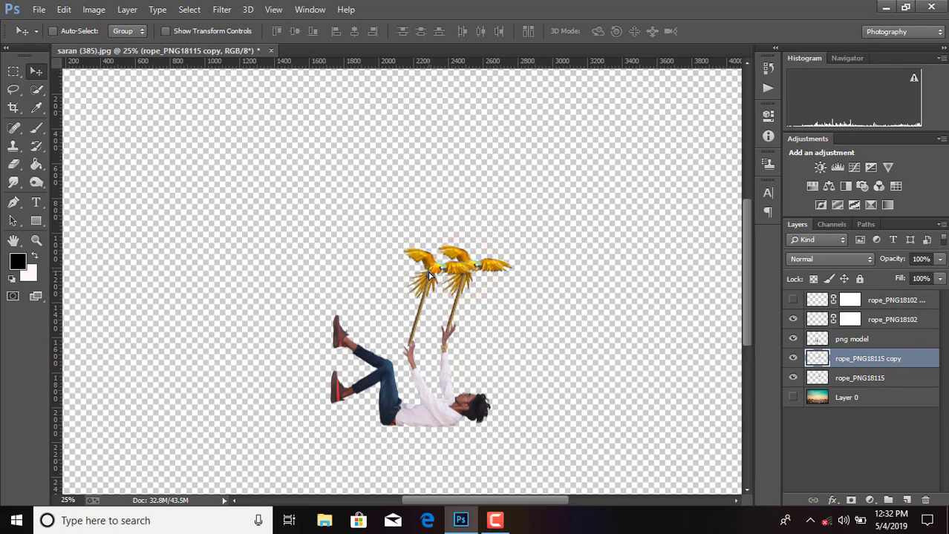
Tilt the copy to -22.27° above the man's other hand and commit.
key("ctrl+t")
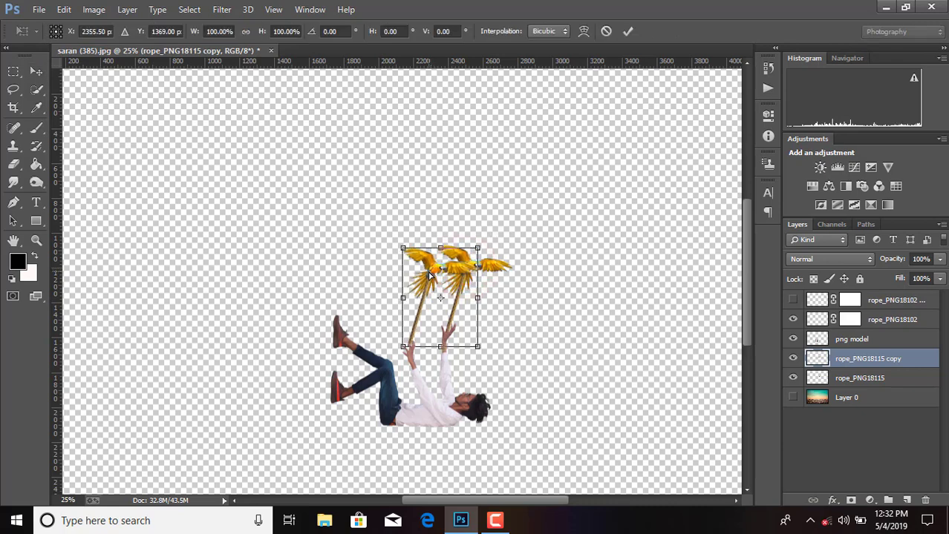
left_click_drag(484, 243, 461, 232)
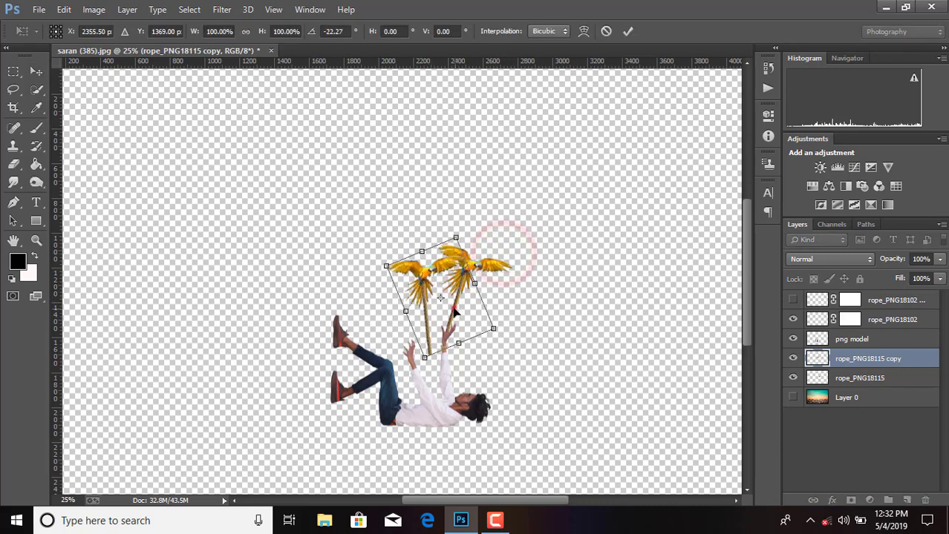
left_click_drag(456, 309, 438, 318)
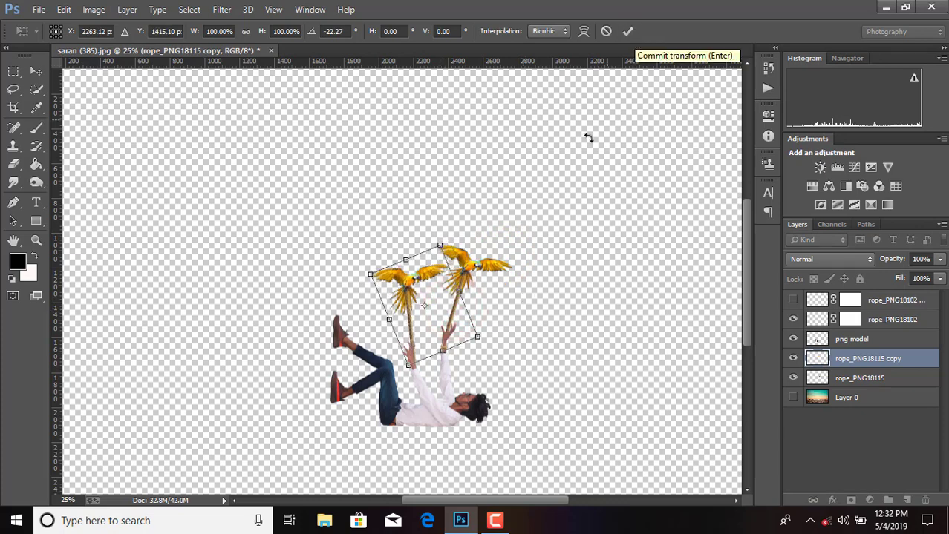
left_click(627, 31)
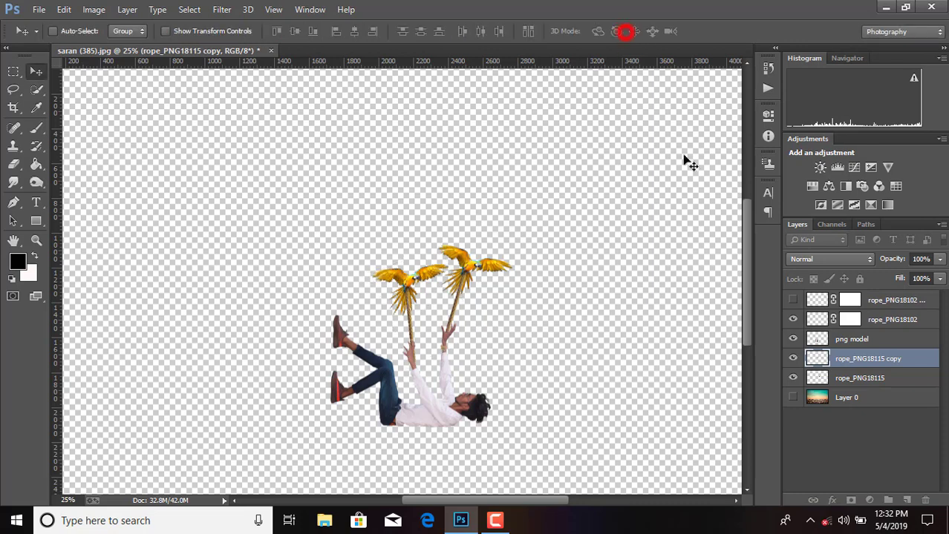
Place the linked noose image 584c1afe1fc21103bb375ba2 above the png model layer.
left_click(856, 381)
left_click(851, 340)
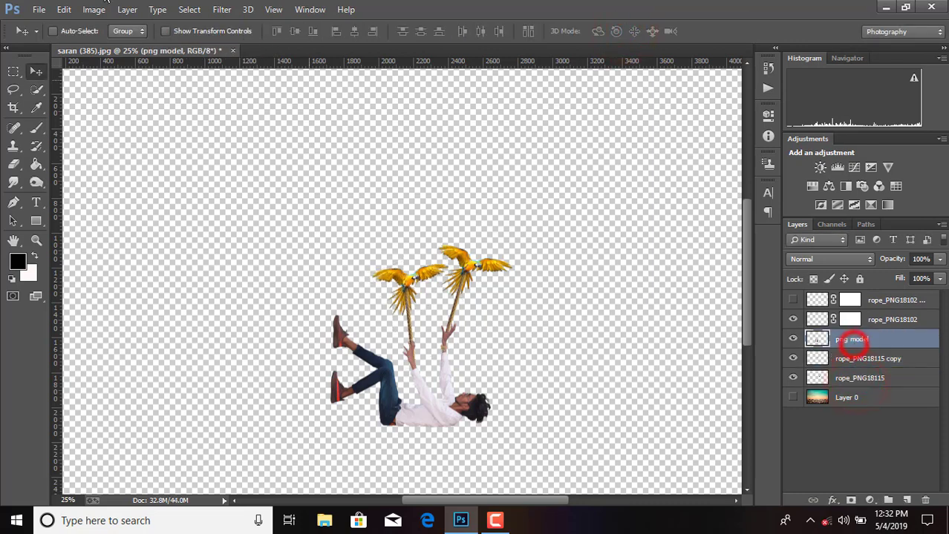
left_click(39, 9)
left_click(93, 222)
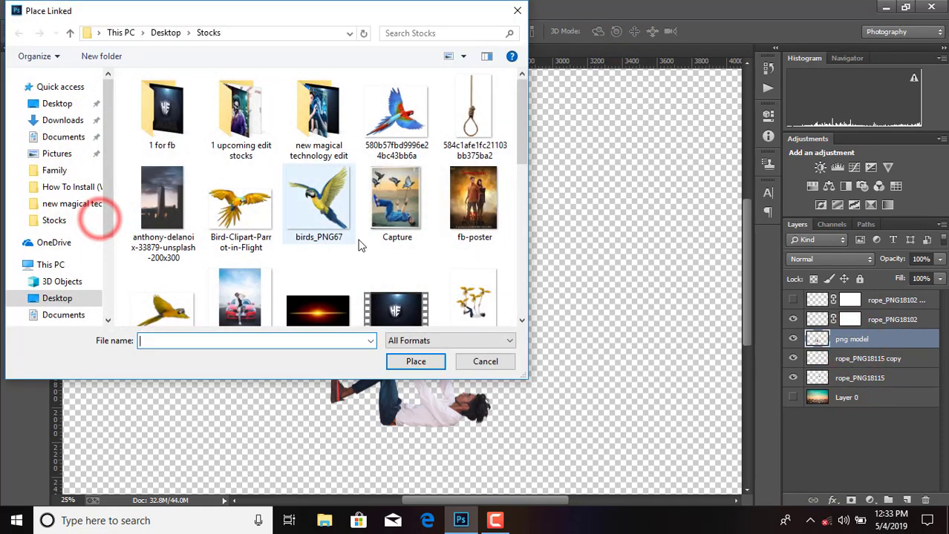
scroll(363, 245, "down", 1)
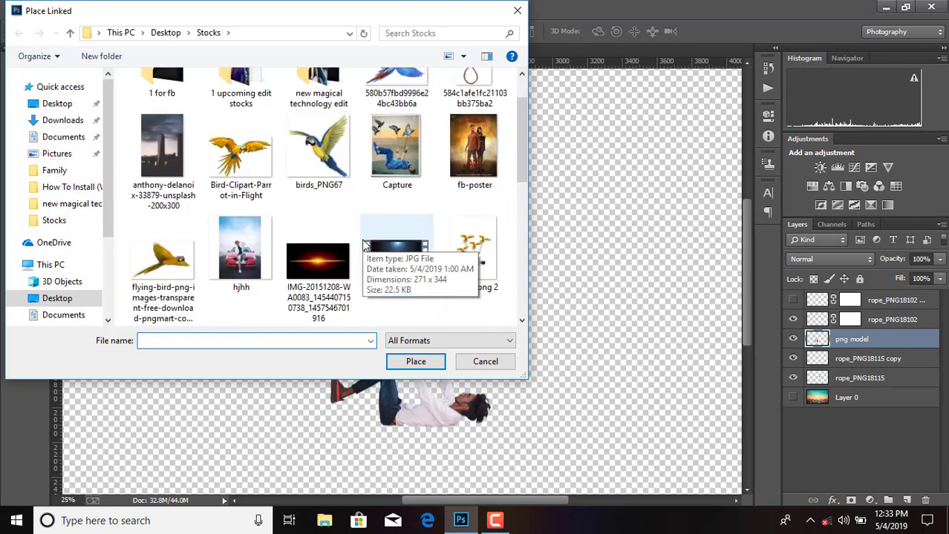
scroll(363, 245, "down", 2)
scroll(364, 245, "down", 1)
scroll(363, 245, "down", 1)
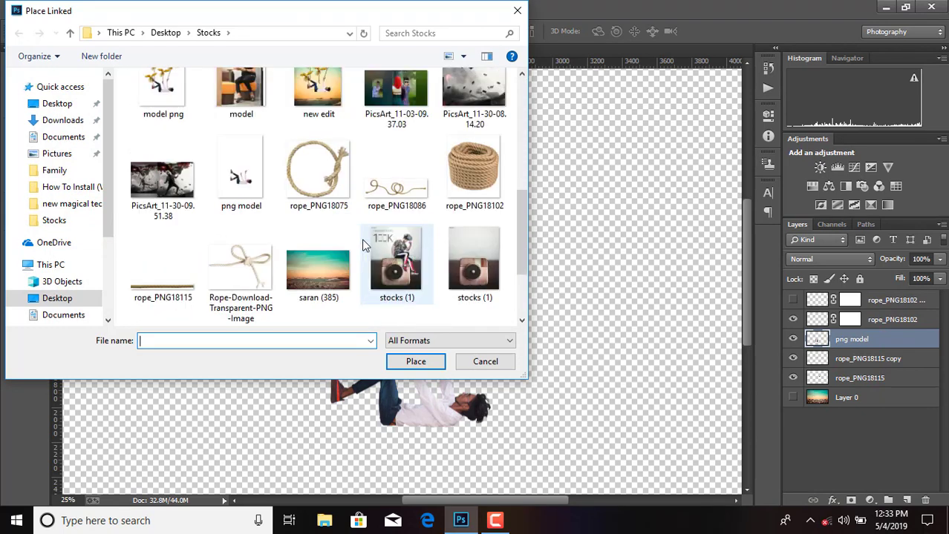
scroll(364, 245, "down", 1)
scroll(364, 245, "up", 1)
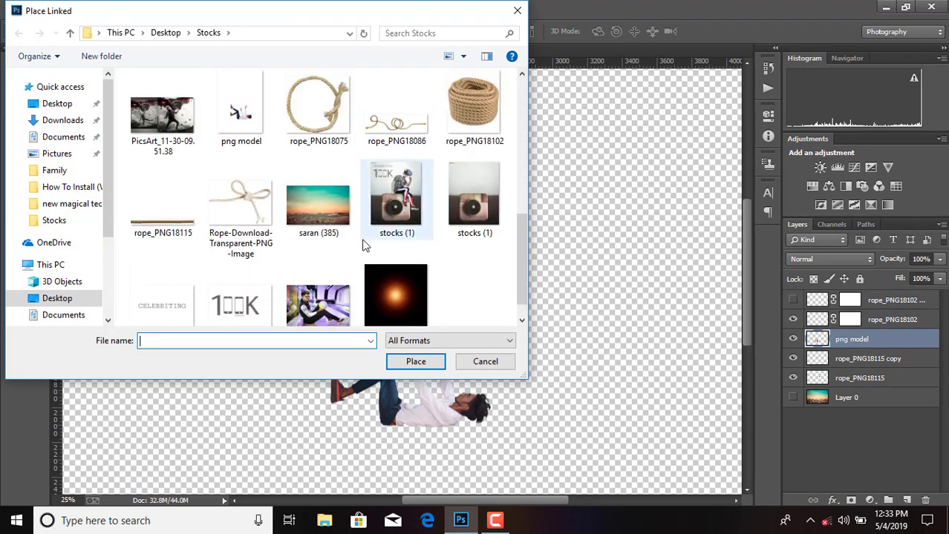
scroll(363, 245, "up", 1)
scroll(364, 245, "up", 3)
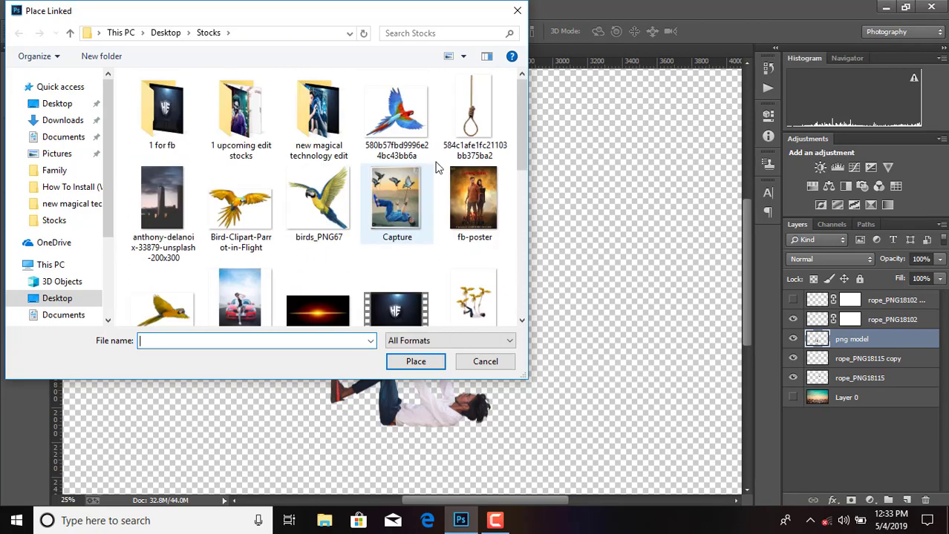
double_click(468, 115)
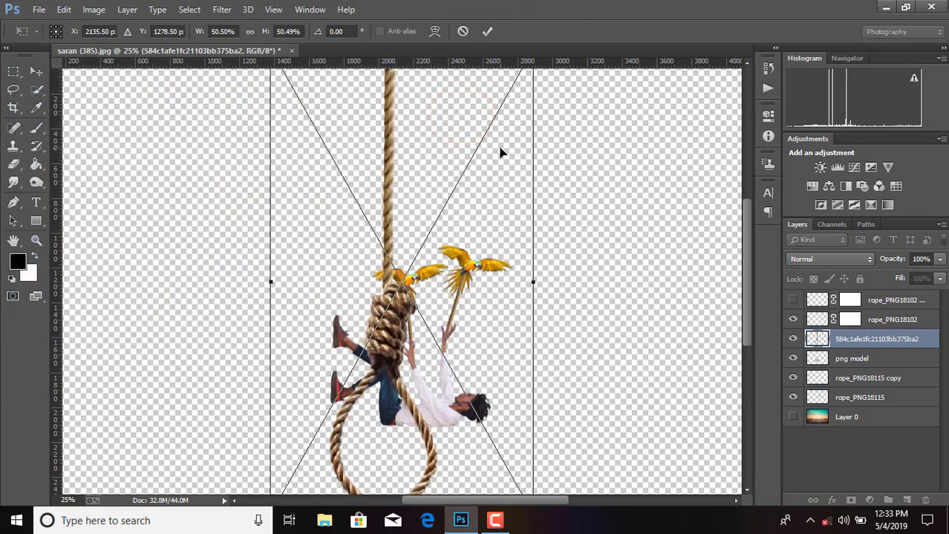
Shrink the noose to about 12.7% at the man's raised foot and commit.
key("ctrl+minus")
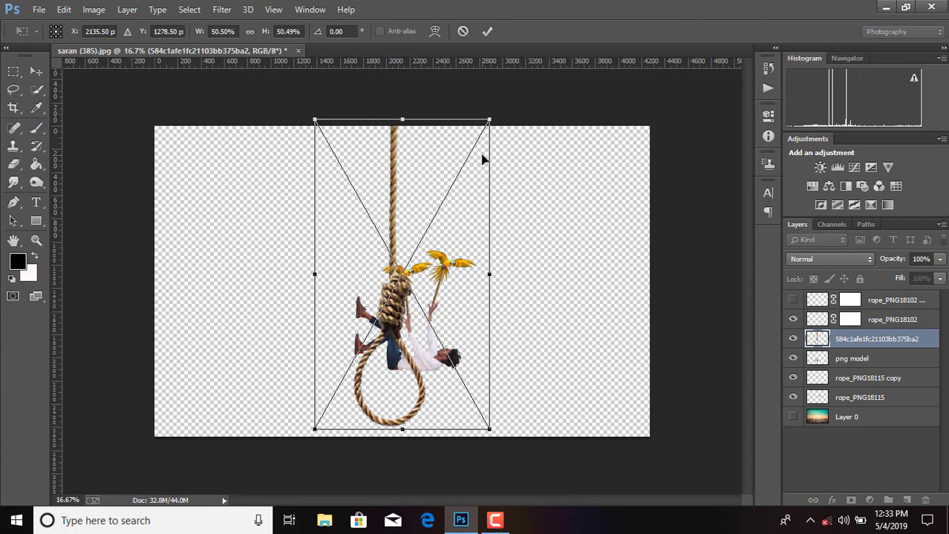
left_click_drag(487, 118, 446, 194)
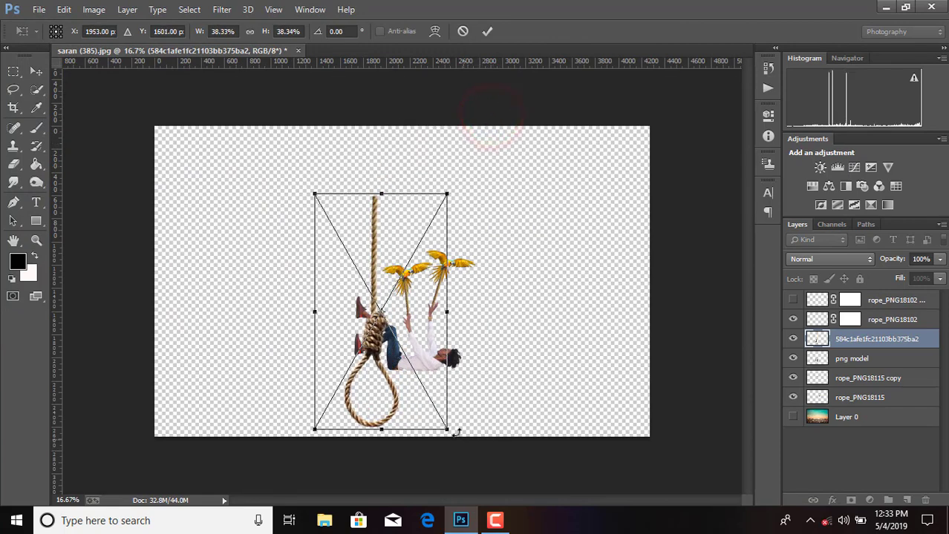
left_click_drag(448, 431, 394, 339)
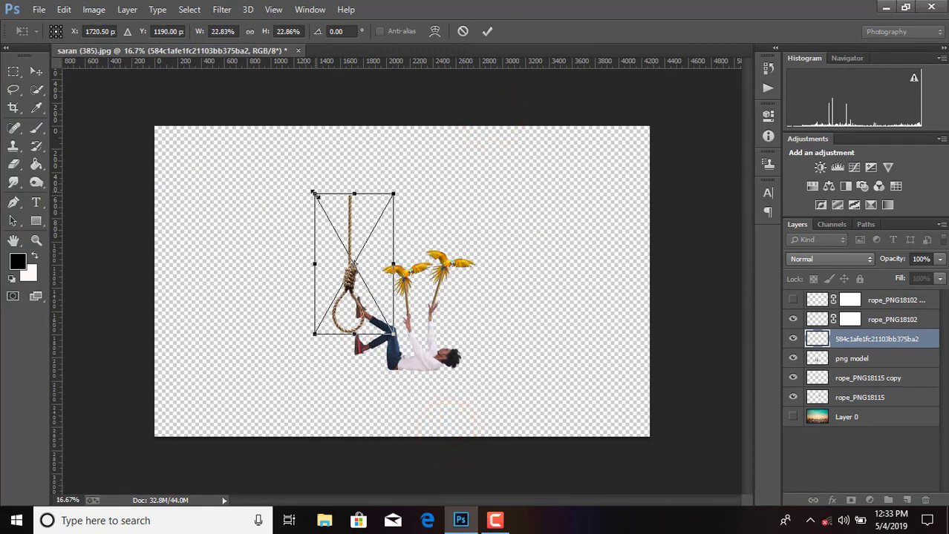
left_click_drag(314, 193, 343, 244)
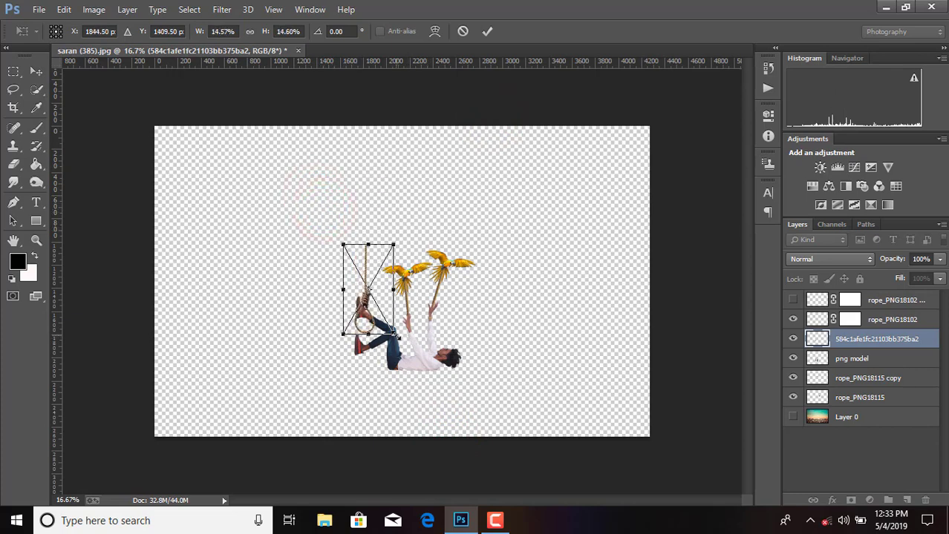
left_click_drag(394, 334, 387, 323)
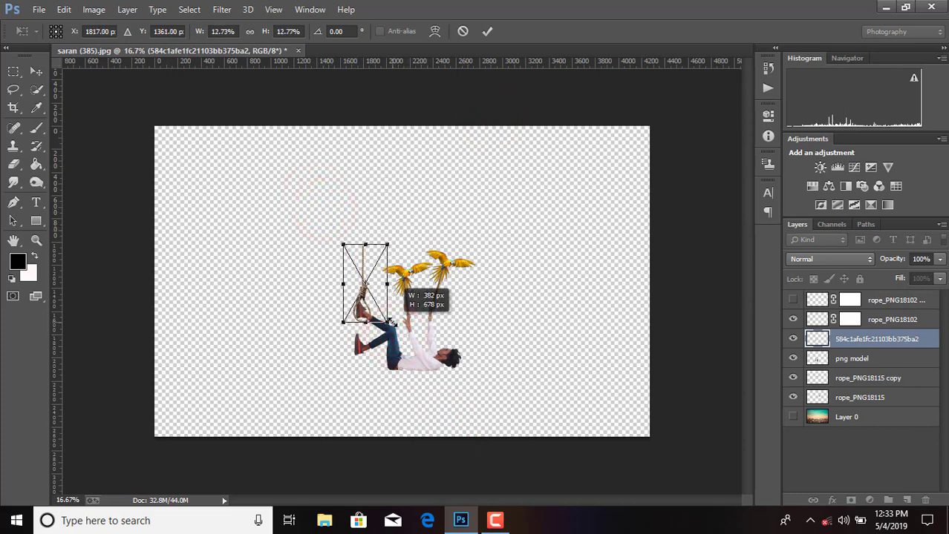
left_click(488, 31)
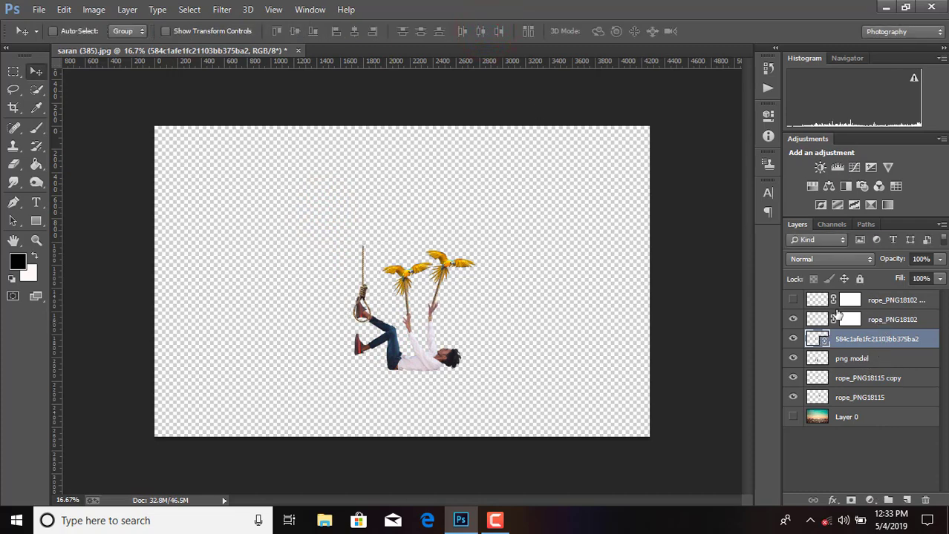
Select all layers above Layer 0, from the noose down to the parrot ropes.
left_click(866, 300)
left_click(872, 320, "ctrl")
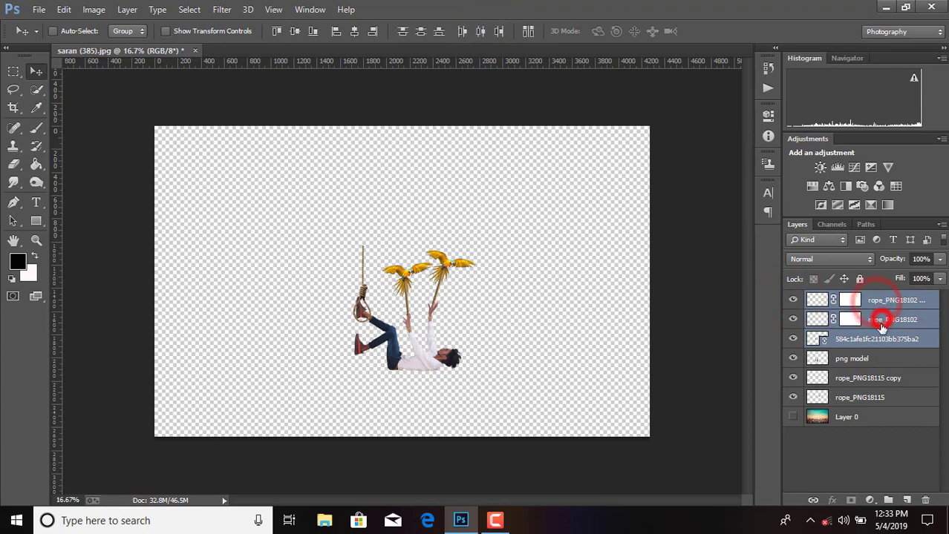
left_click(876, 339, "ctrl")
left_click(880, 358, "ctrl")
left_click(868, 378, "ctrl")
left_click(864, 398, "ctrl")
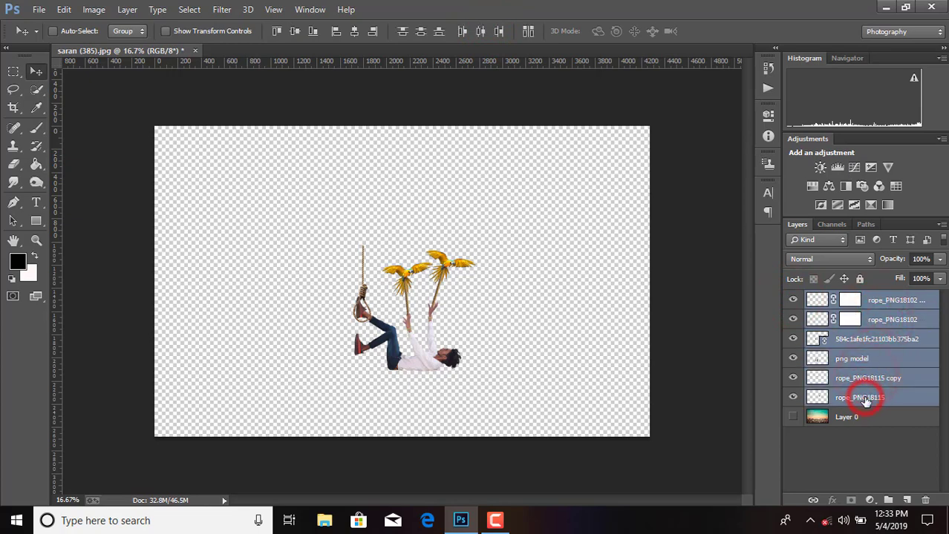
Enlarge the selected layers together to about 161.6% and commit.
key("ctrl+t")
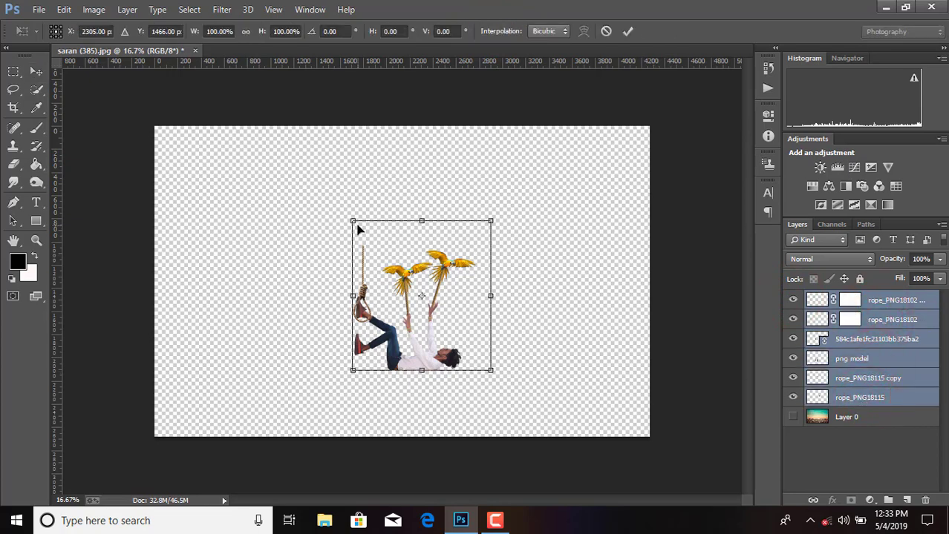
left_click_drag(353, 222, 297, 159)
mouse_move(490, 161)
left_mouse_down()
mouse_move(553, 136)
mouse_move(529, 165)
left_mouse_up()
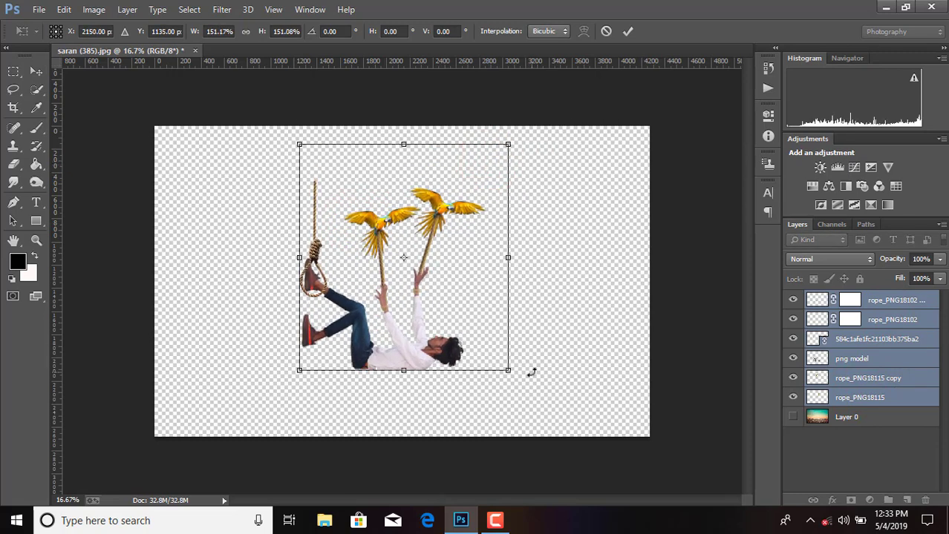
left_click_drag(510, 374, 526, 382)
left_click(628, 31)
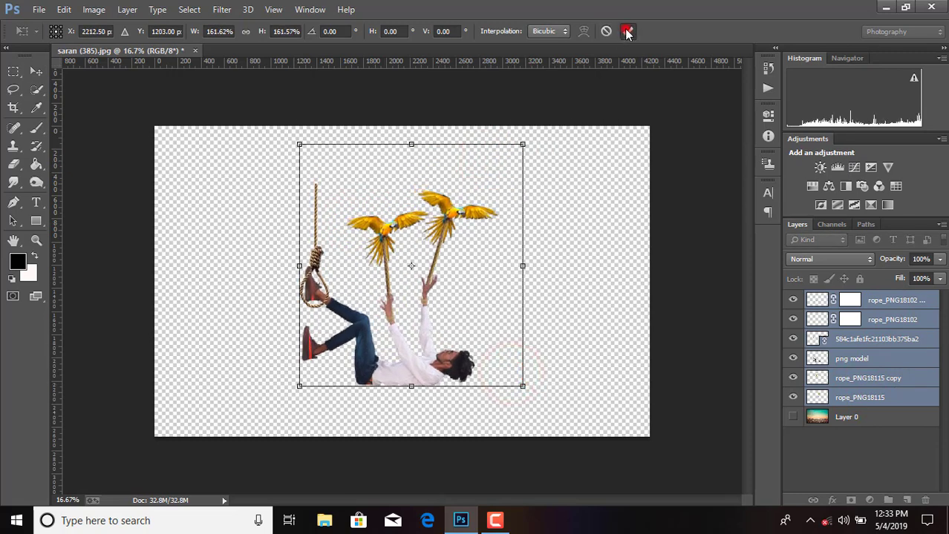
left_click(844, 342)
Rasterize the noose layer and shrink it to about 56.7% onto the raised ankle.
right_click(846, 339)
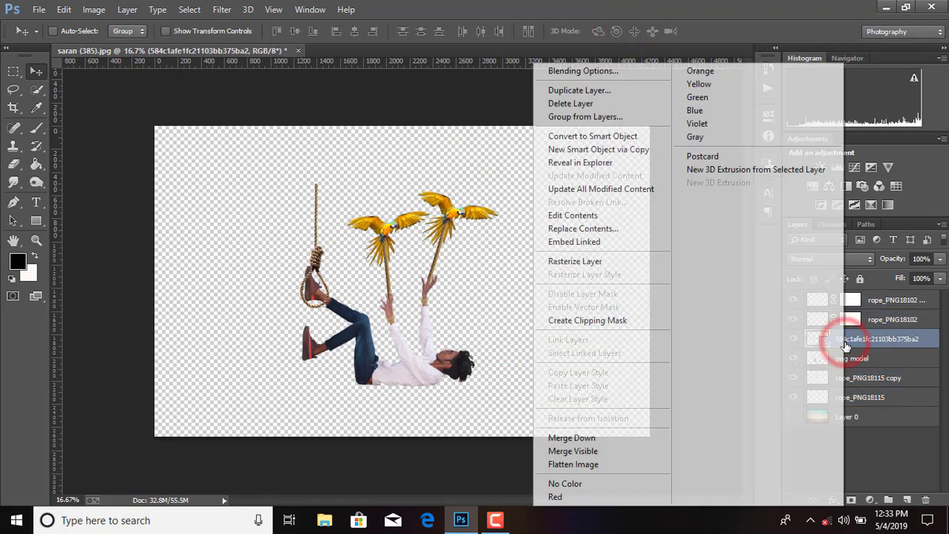
left_click(586, 263)
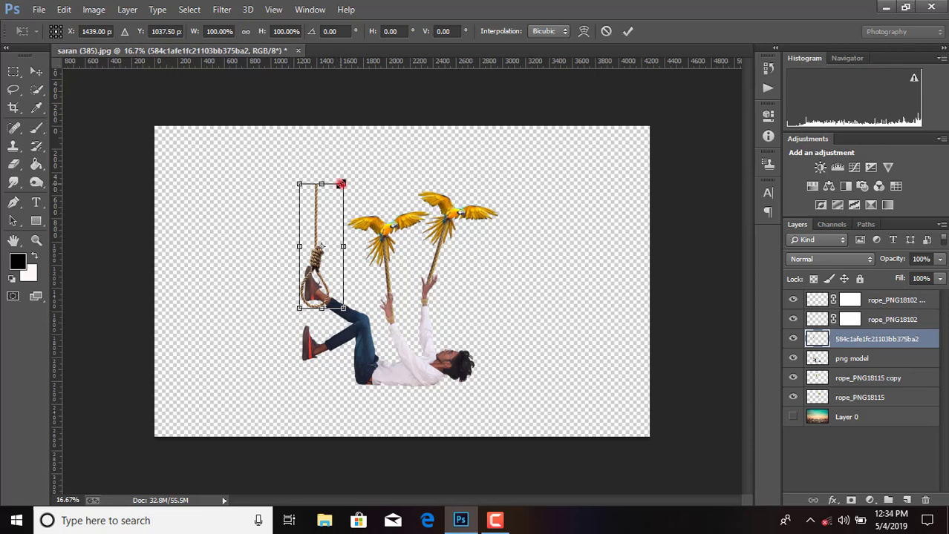
left_click_drag(341, 185, 305, 221)
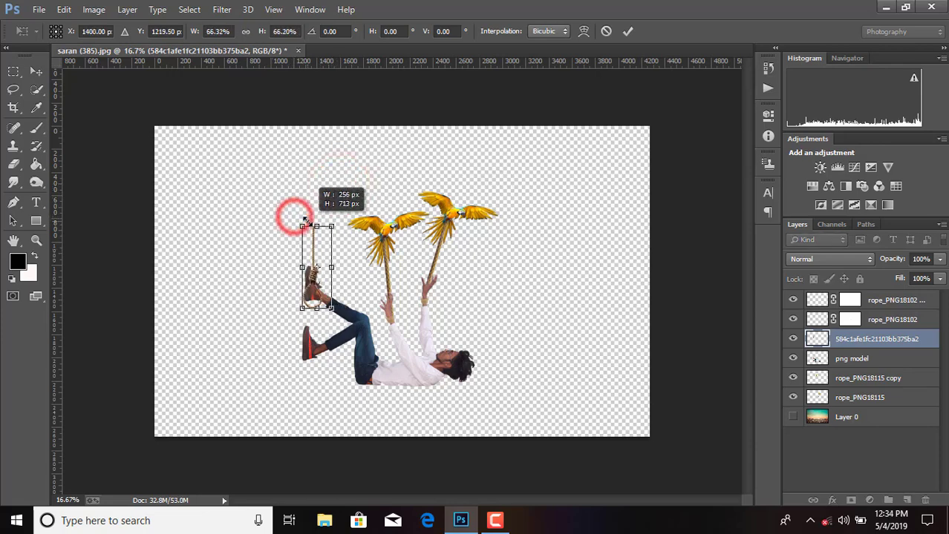
mouse_move(304, 220)
left_mouse_down()
mouse_move(306, 239)
mouse_move(330, 258)
left_mouse_up()
left_click(627, 33)
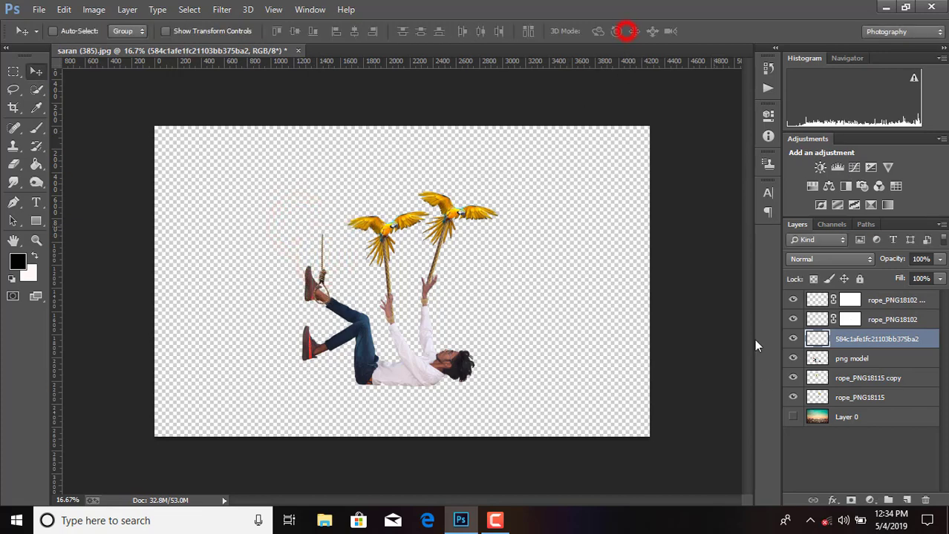
Toggle parrot layer visibility to identify and select the left parrot's rope_PNG18115 copy layer.
left_click(793, 398)
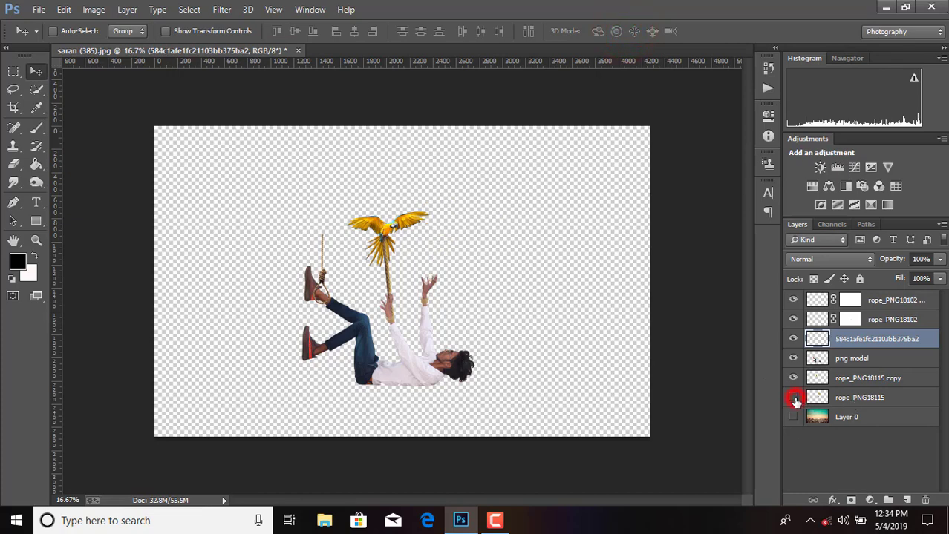
left_click(793, 398)
left_click(794, 380)
left_click(793, 380)
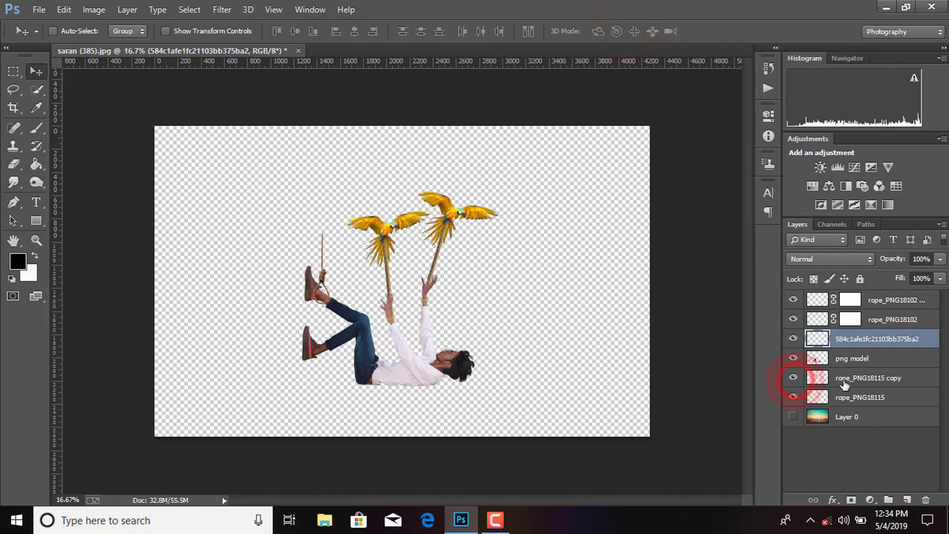
left_click(847, 380)
Shrink the left parrot and its rope to about 77.8% and commit.
key("ctrl+t")
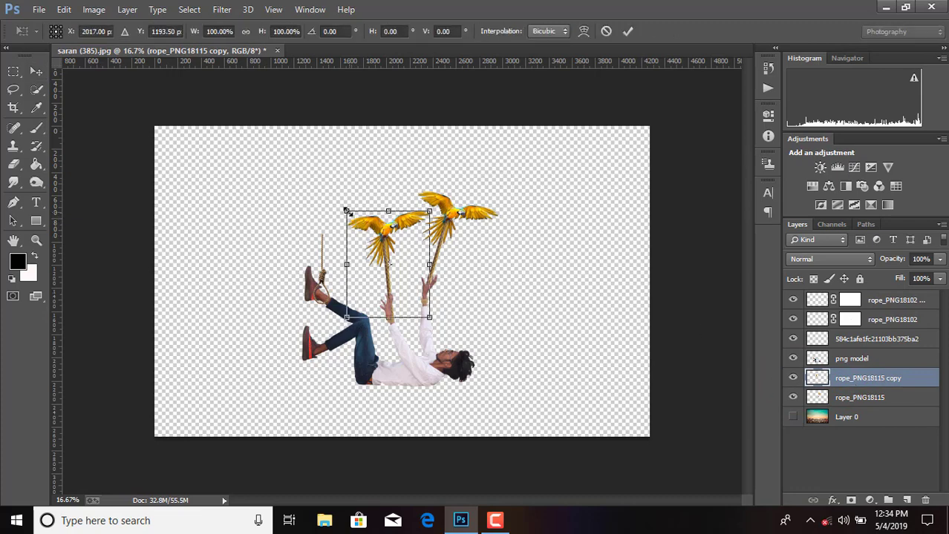
left_click_drag(347, 212, 360, 229)
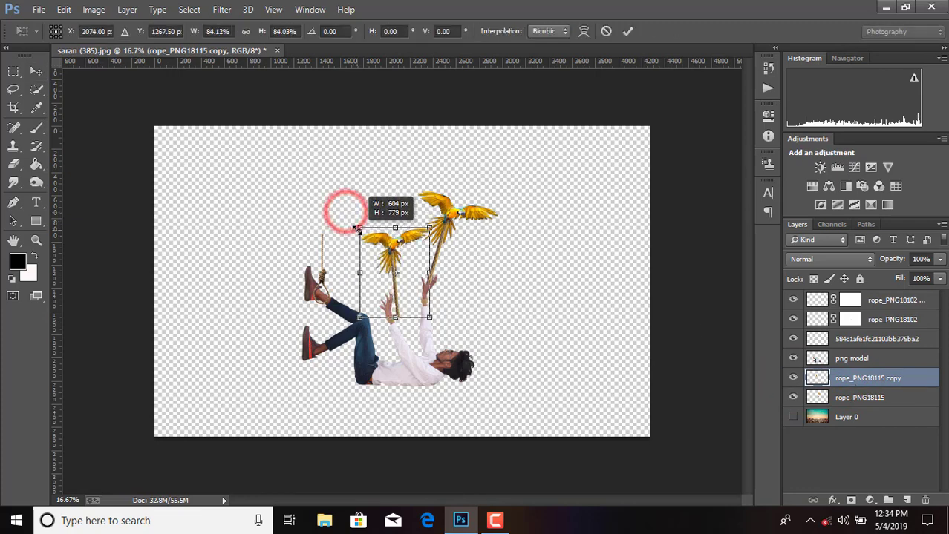
left_click_drag(430, 228, 420, 237)
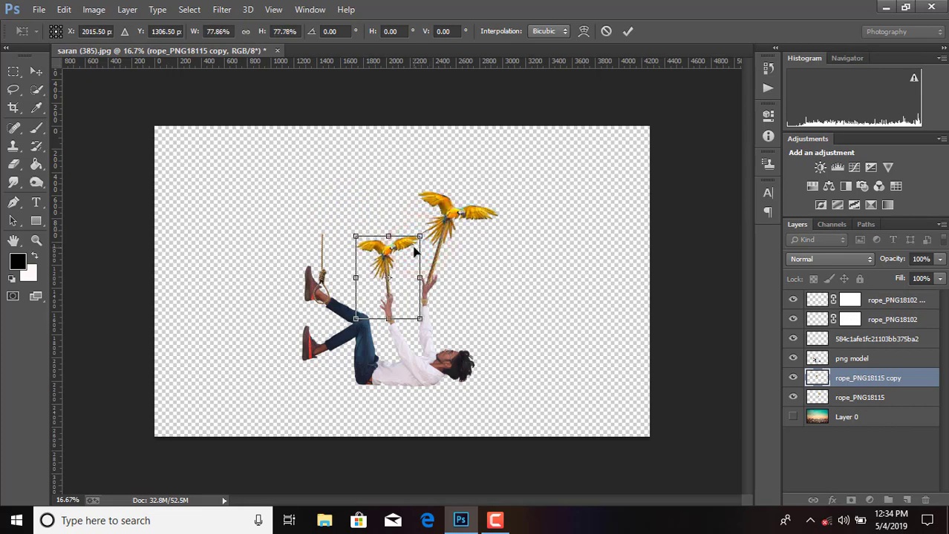
left_click(627, 32)
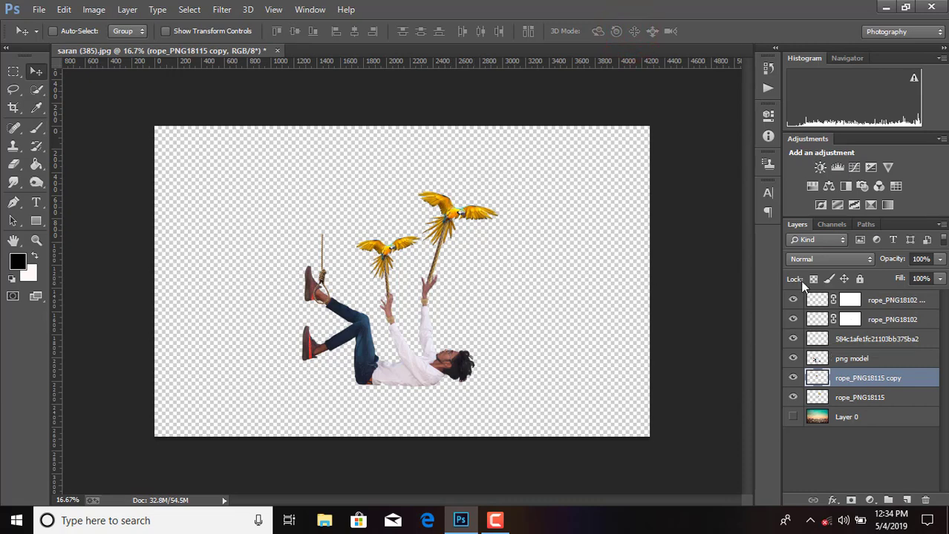
Identify the upper parrot layer and merge it into the png model layer.
key("ctrl+plus")
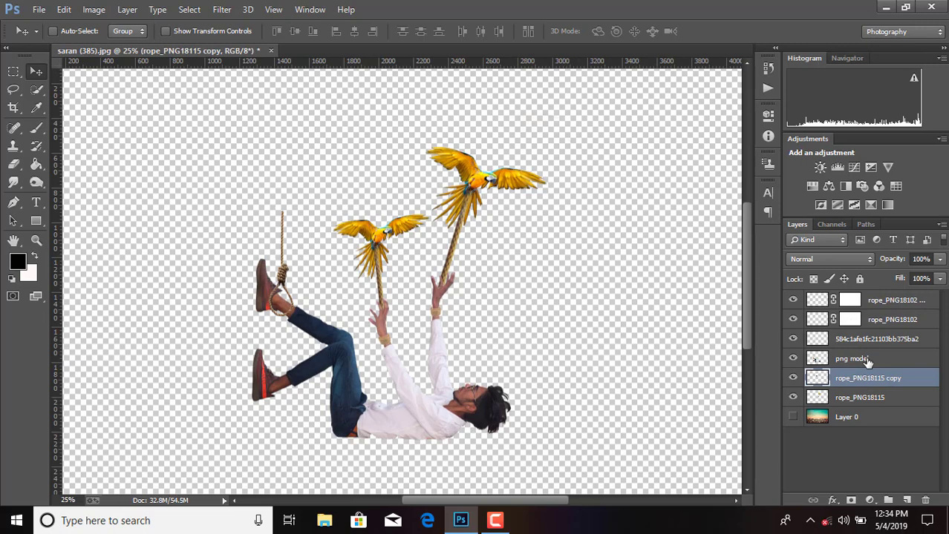
left_click(793, 378)
left_click(793, 378)
left_click(793, 398)
left_click(793, 398)
left_click(824, 398)
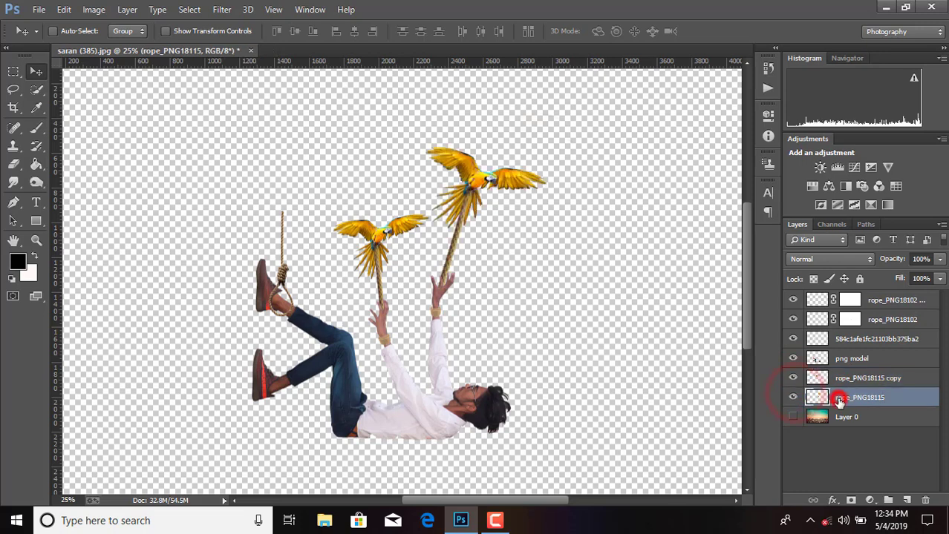
left_click(855, 359, "ctrl")
right_click(855, 359)
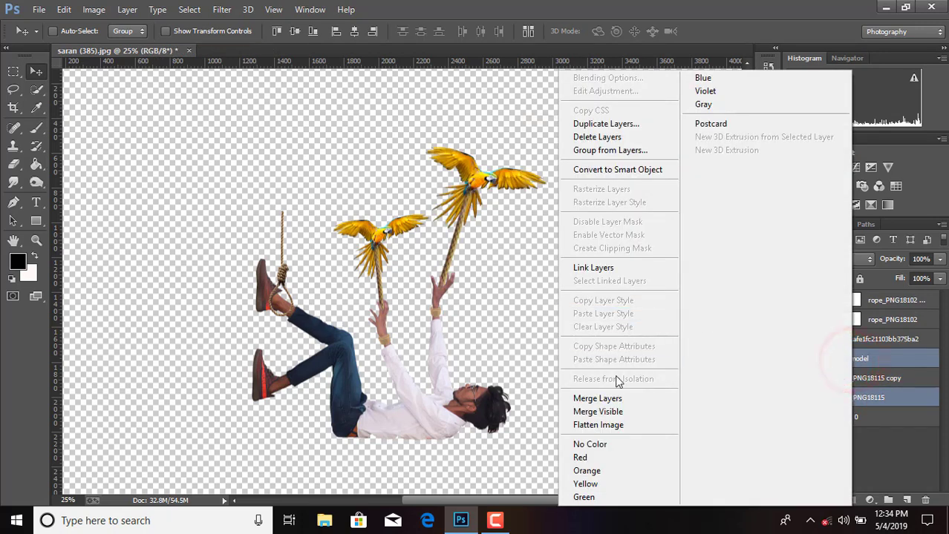
left_click(621, 399)
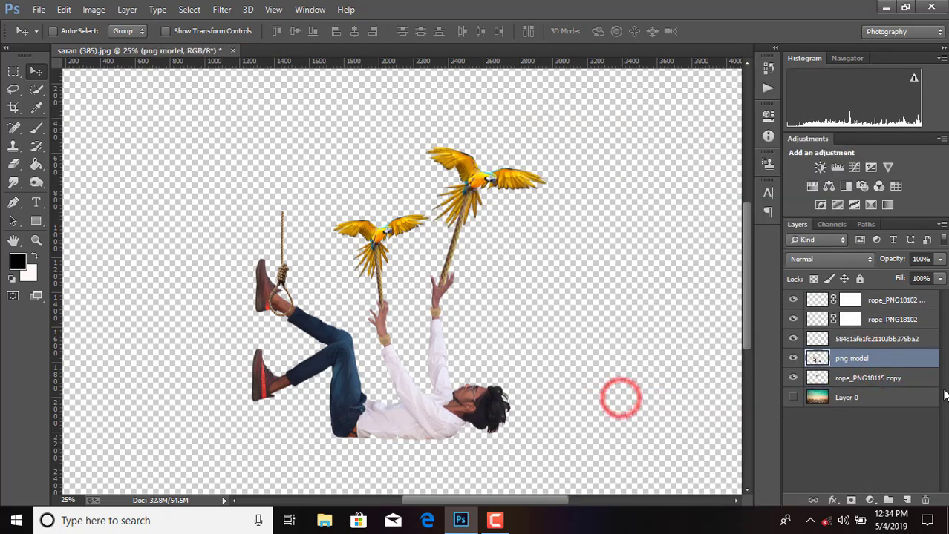
Merge both rope_PNG18102 layers and png model into one rope_PNG18102 copy layer.
left_click(794, 339)
left_click(794, 338)
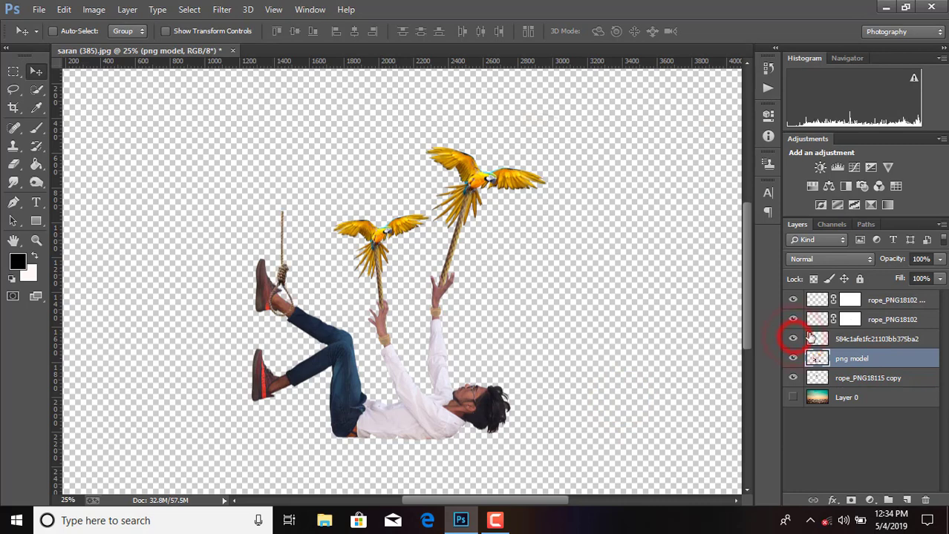
left_click(883, 321)
left_click(874, 300, "ctrl")
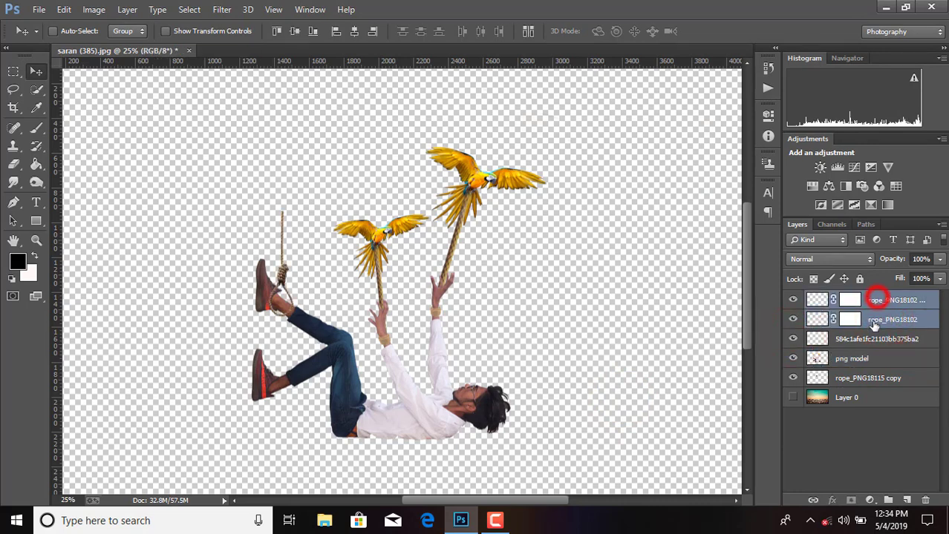
left_click(869, 359, "ctrl")
right_click(869, 359)
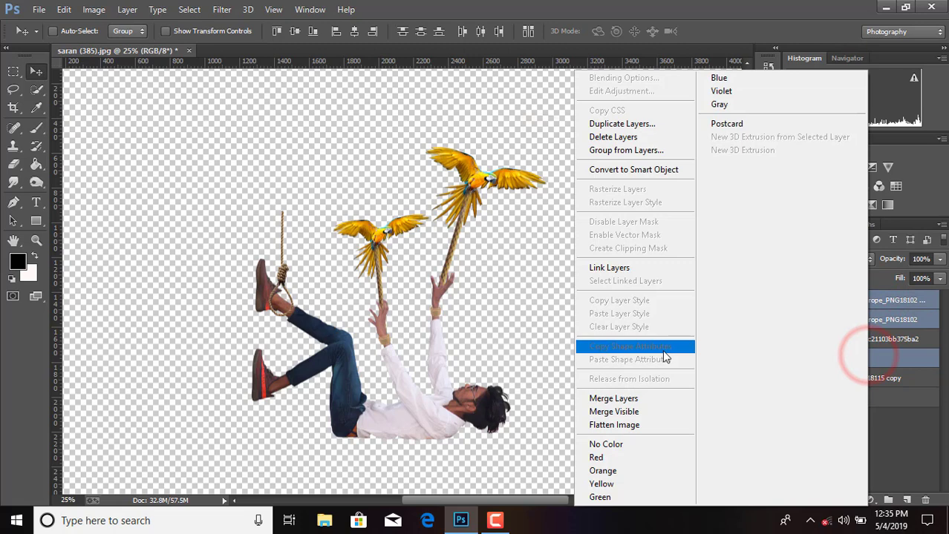
left_click(627, 398)
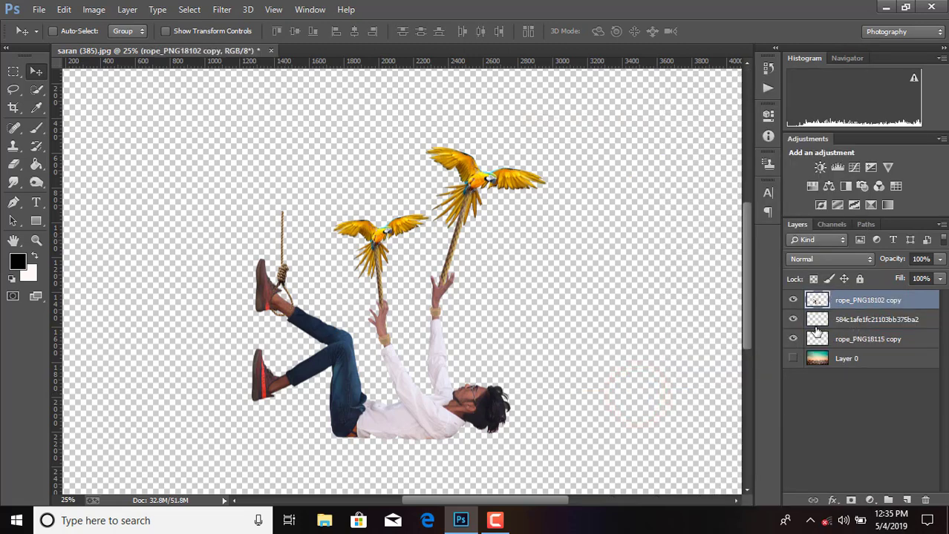
left_click(816, 321)
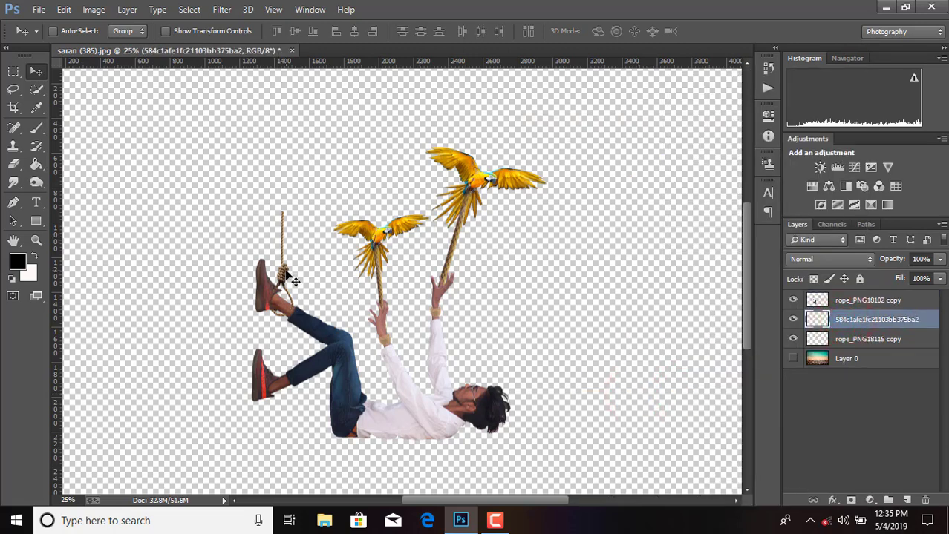
Move the noose layer to the top and scale it to about 107.76% × 60.59% at the raised ankle.
left_click_drag(835, 324, 835, 298)
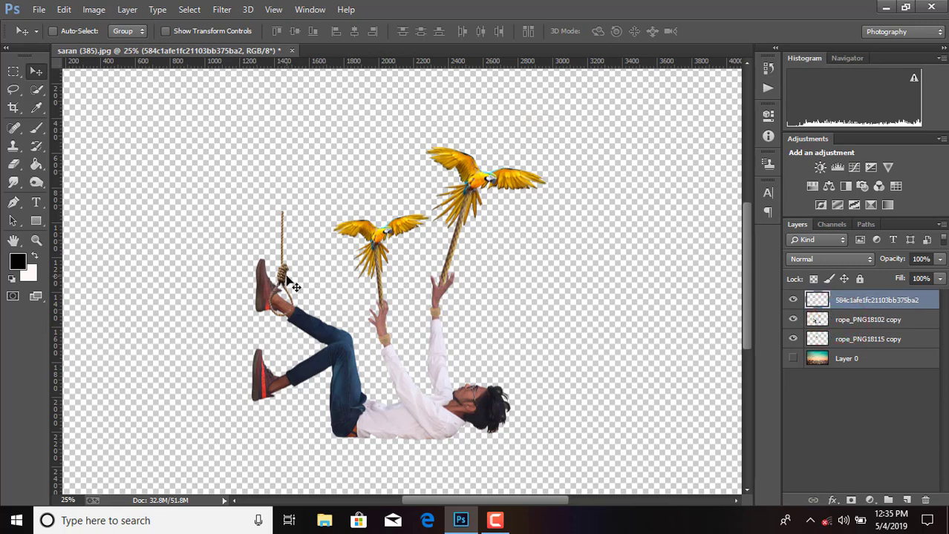
key("ctrl+t")
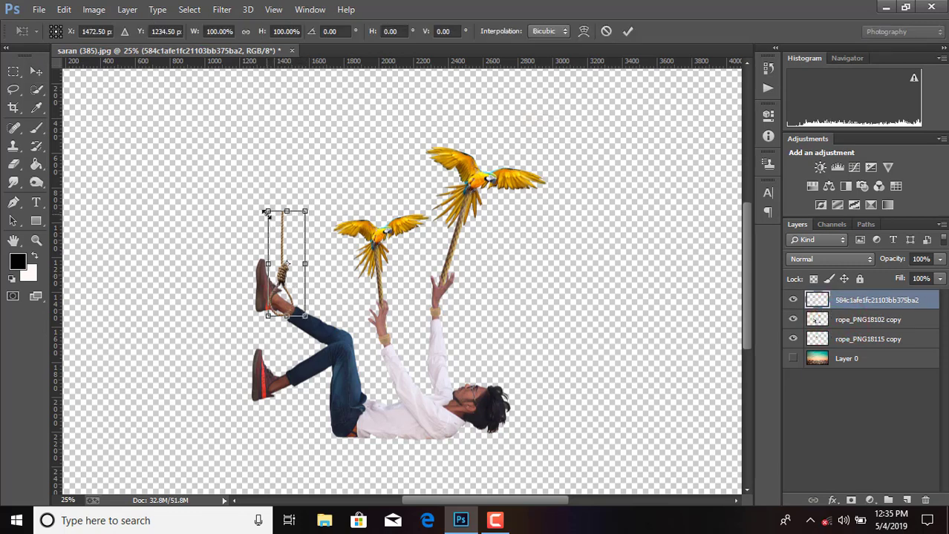
mouse_move(267, 211)
left_mouse_down()
mouse_move(272, 258)
mouse_move(311, 253)
left_mouse_up()
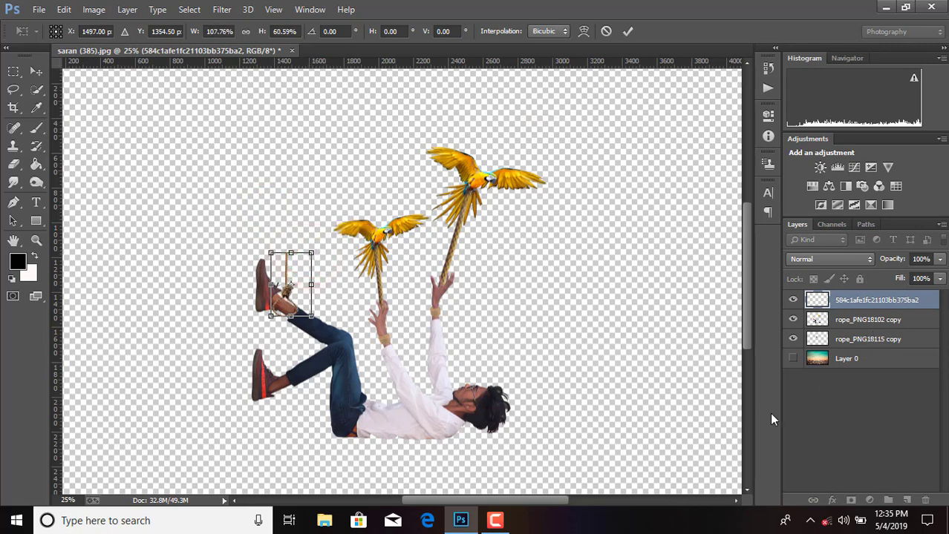
left_click(628, 32)
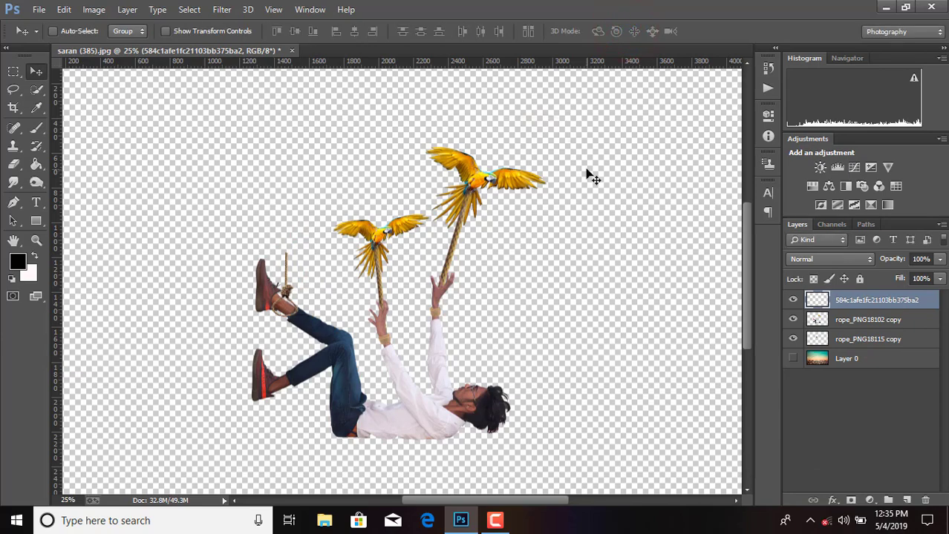
key("ctrl+plus")
key("ctrl+plus")
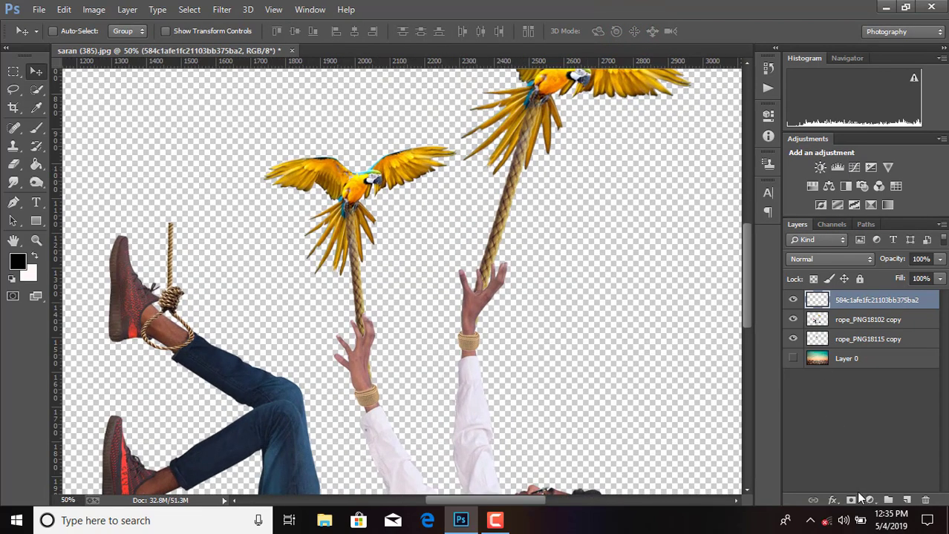
Add a layer mask to the noose layer and load the man's outline as a selection.
left_click(851, 500)
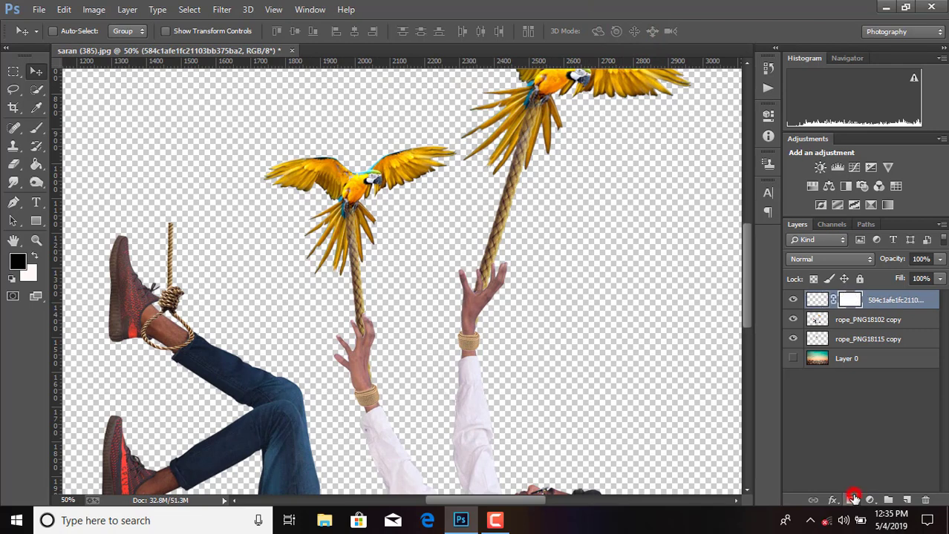
left_click(819, 320, "shift")
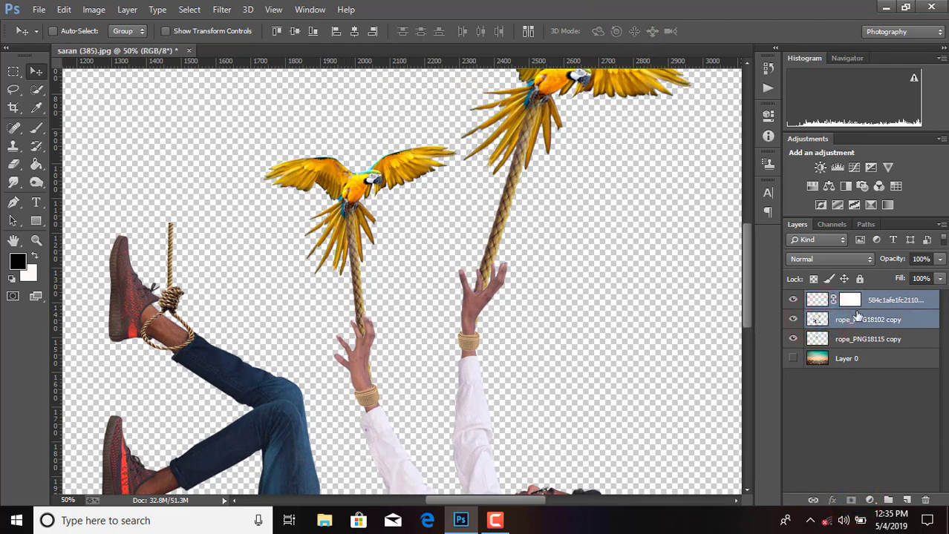
left_click(850, 453)
left_click(854, 301)
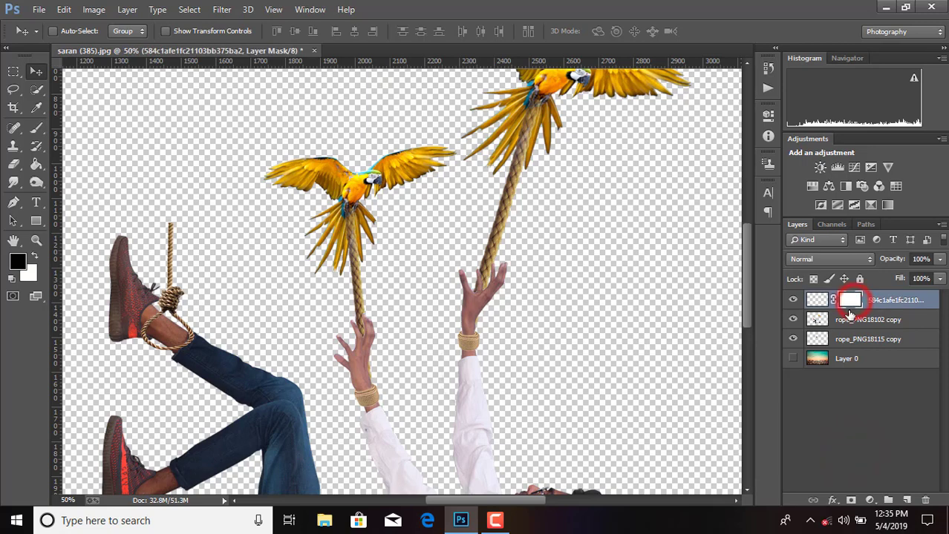
left_click(817, 320, "shift")
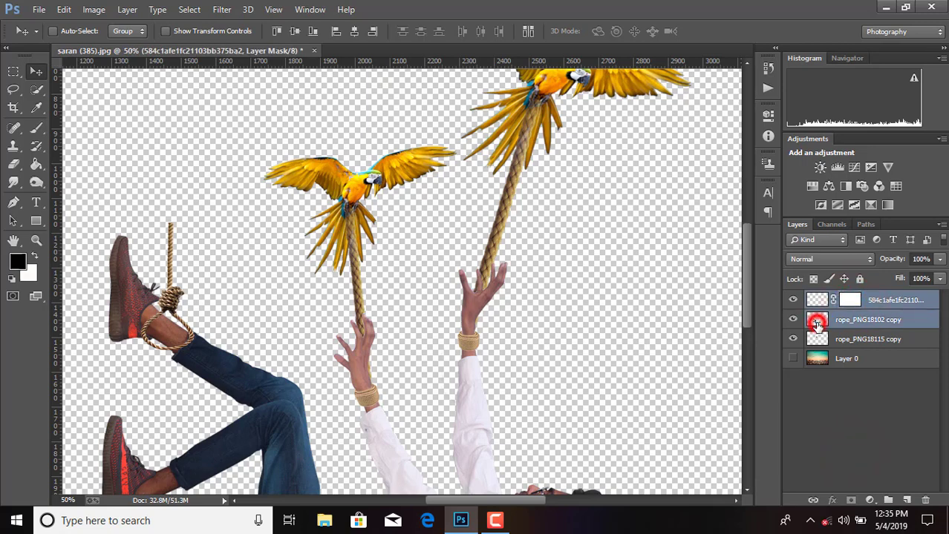
left_click(850, 300)
left_click(818, 321, "ctrl")
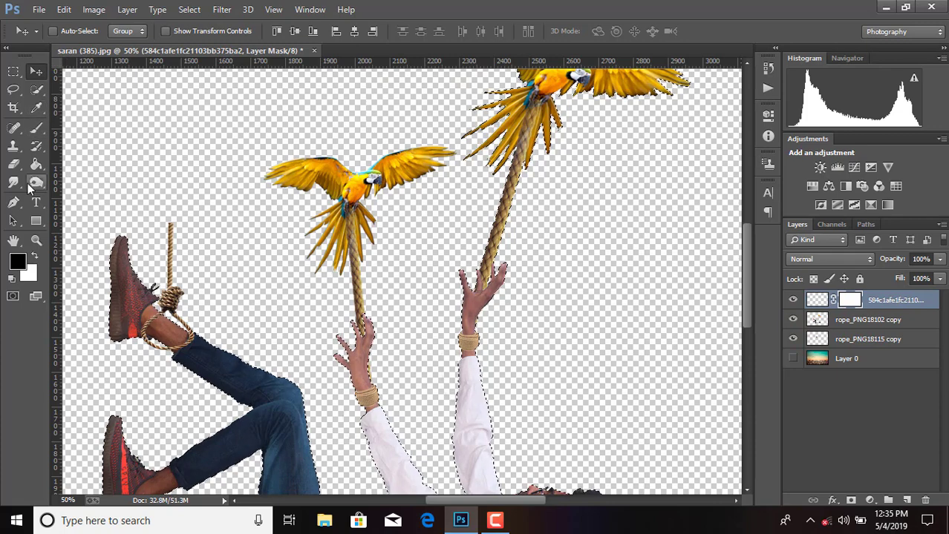
Set up a size-80 brush, drop the selection, and reselect the noose layer.
left_click(13, 164)
key("bracketleft")
key("bracketleft")
key("bracketleft")
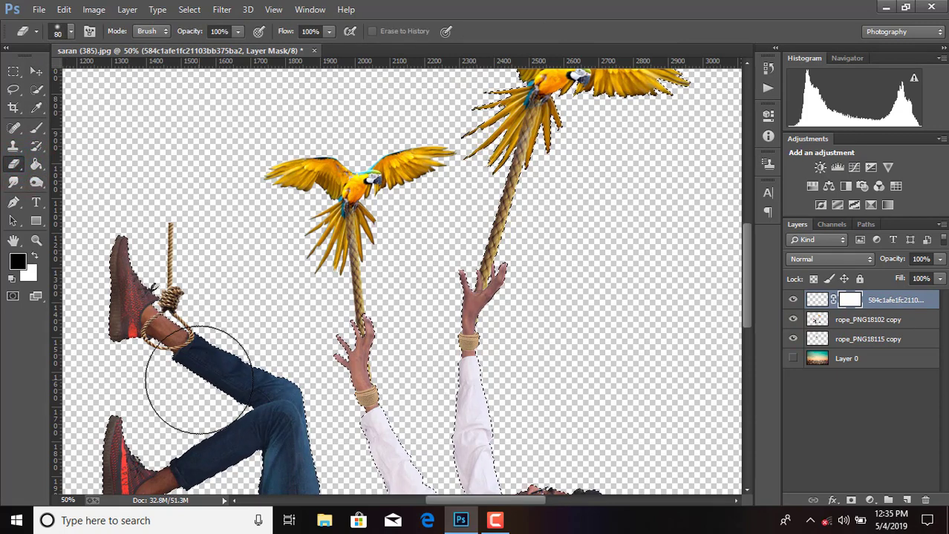
key("bracketleft")
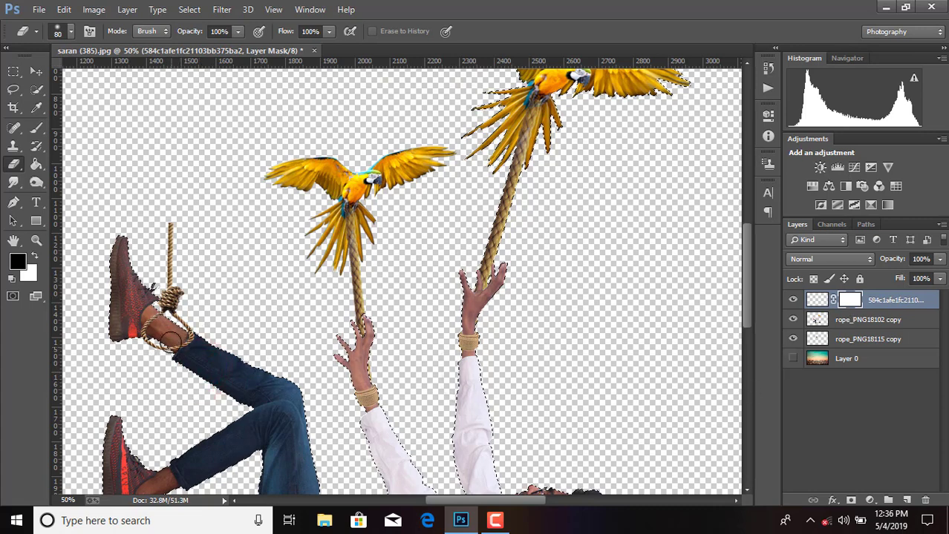
left_click(36, 127)
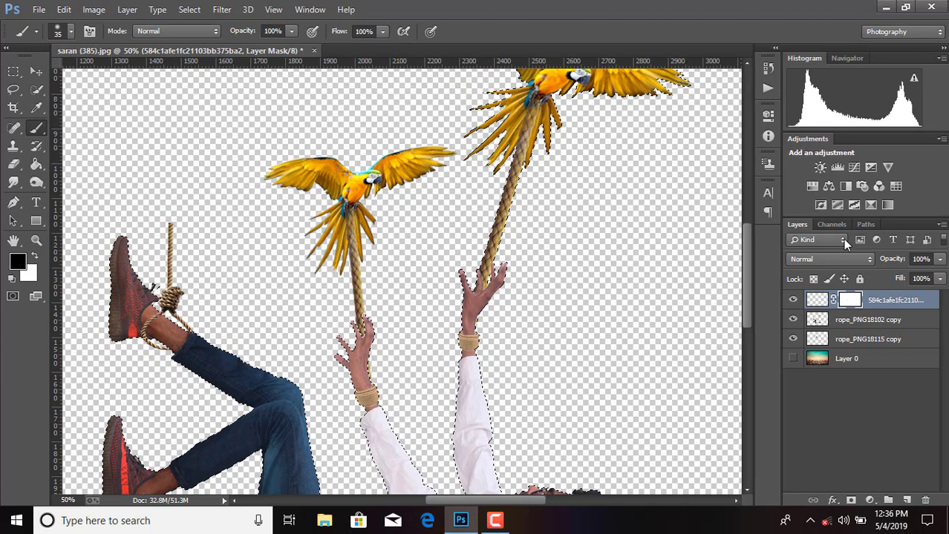
key("ctrl+d")
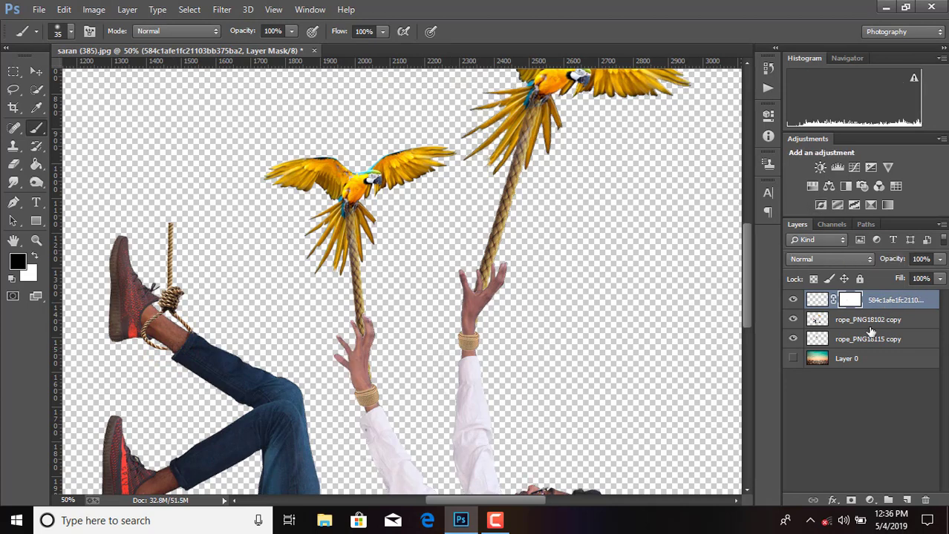
left_click(862, 315)
left_click(866, 300)
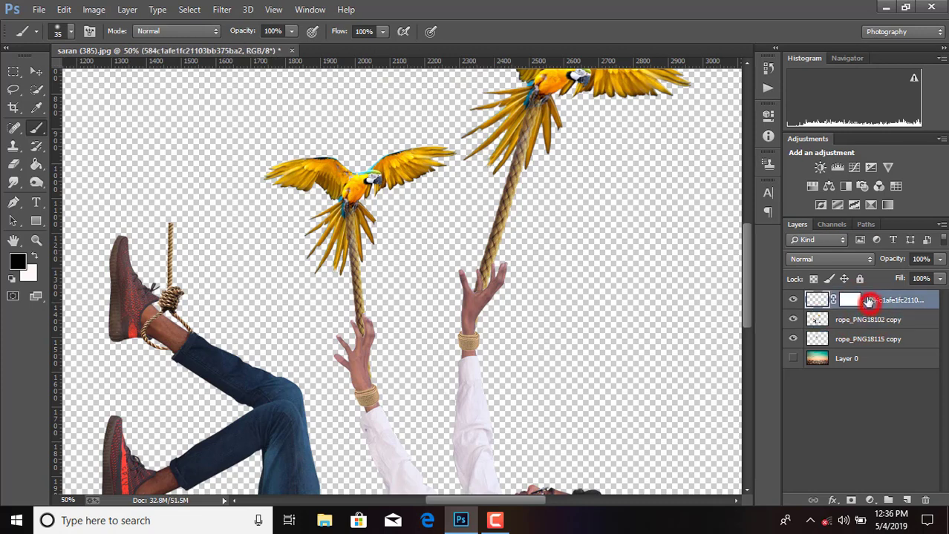
Paint black on the noose mask to hide the rope's upper length above the foot.
left_click(170, 222)
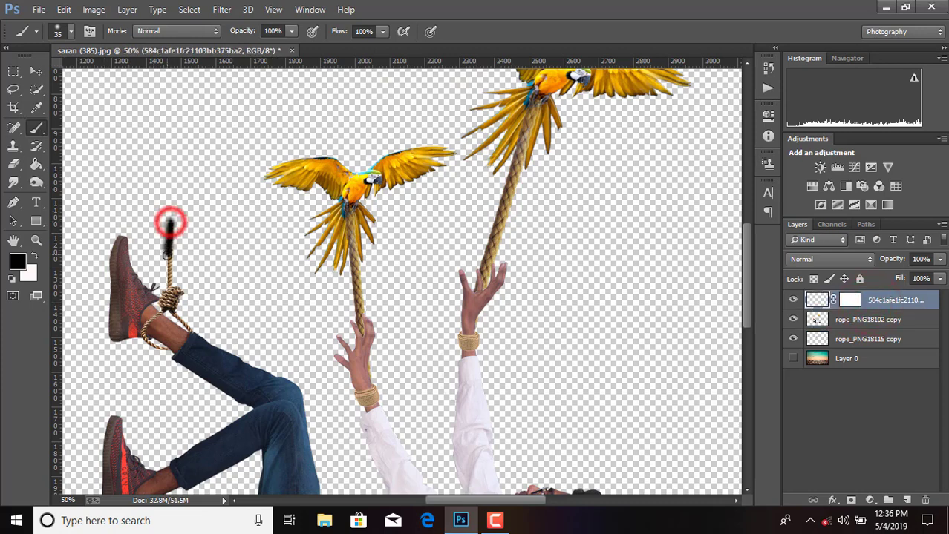
left_click(63, 9)
left_click(119, 35)
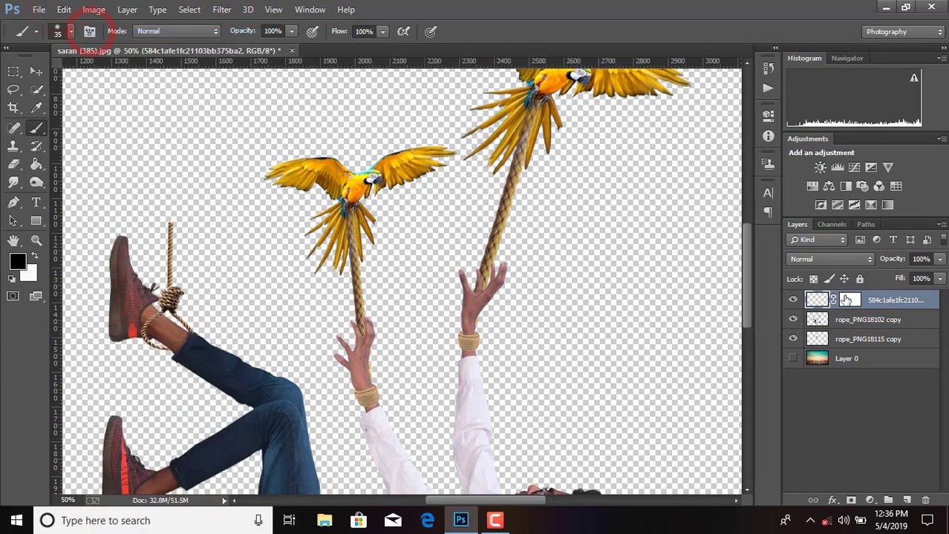
left_click(849, 300)
left_click_drag(170, 224, 171, 276)
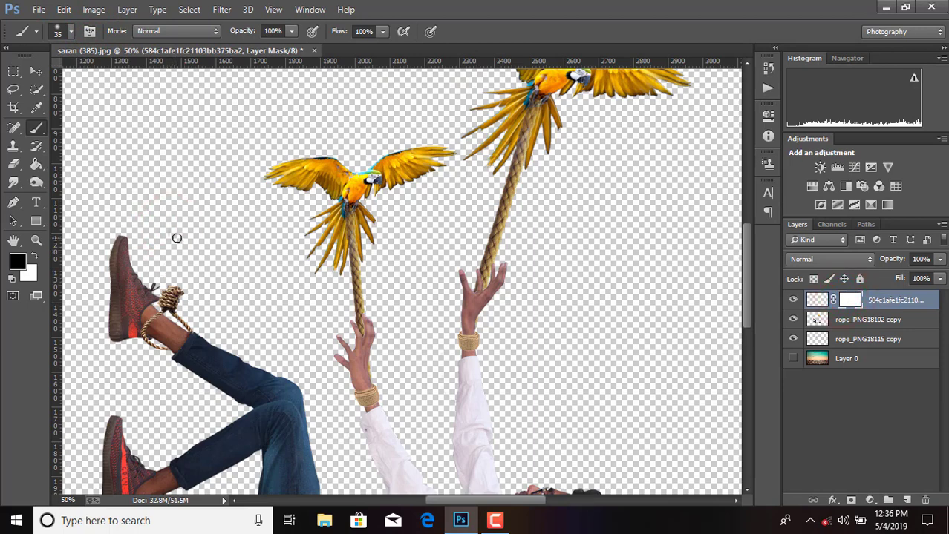
left_click(857, 341)
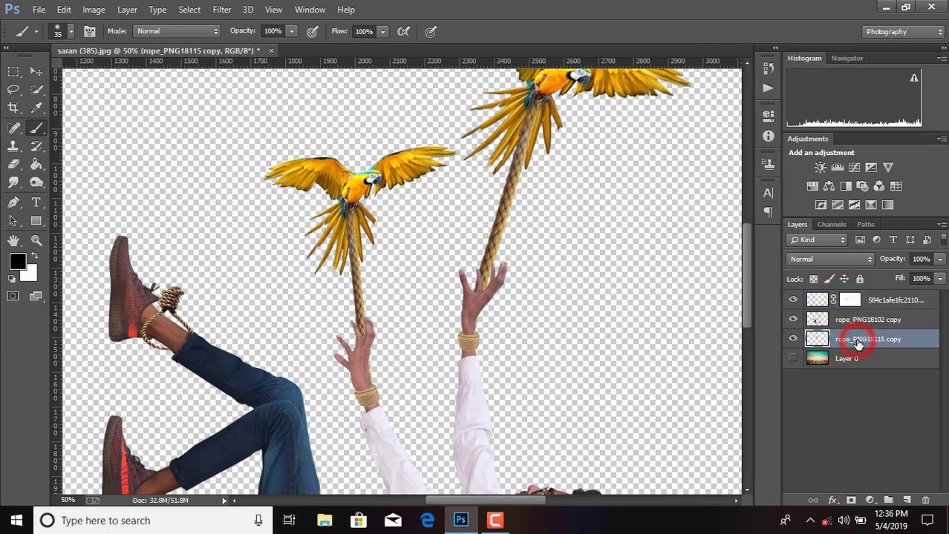
Nudge the middle parrot left and tilt it about 0.67°.
left_click(793, 339)
left_click(792, 338)
left_click(869, 340)
key("ctrl+t")
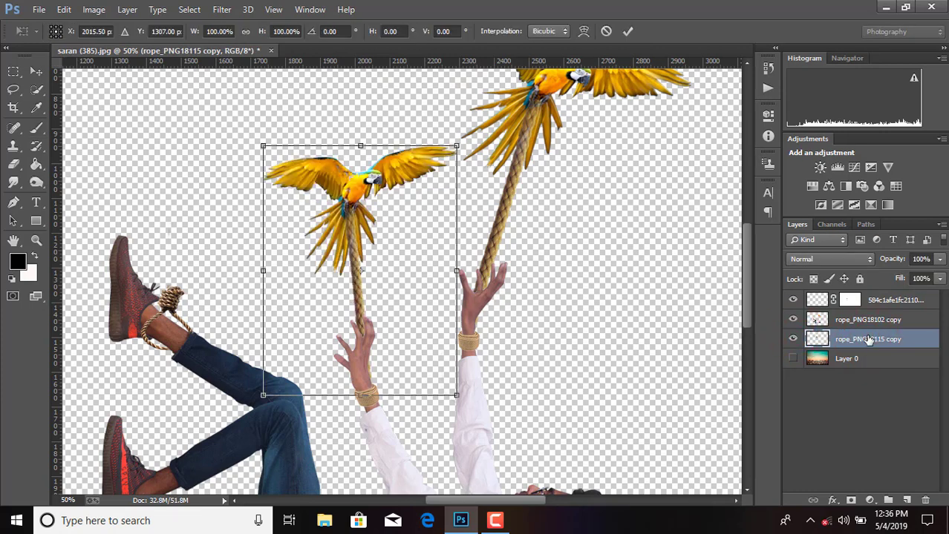
key("Left")
key("Left")
key("Left")
key("Left")
key("Left")
key("Left")
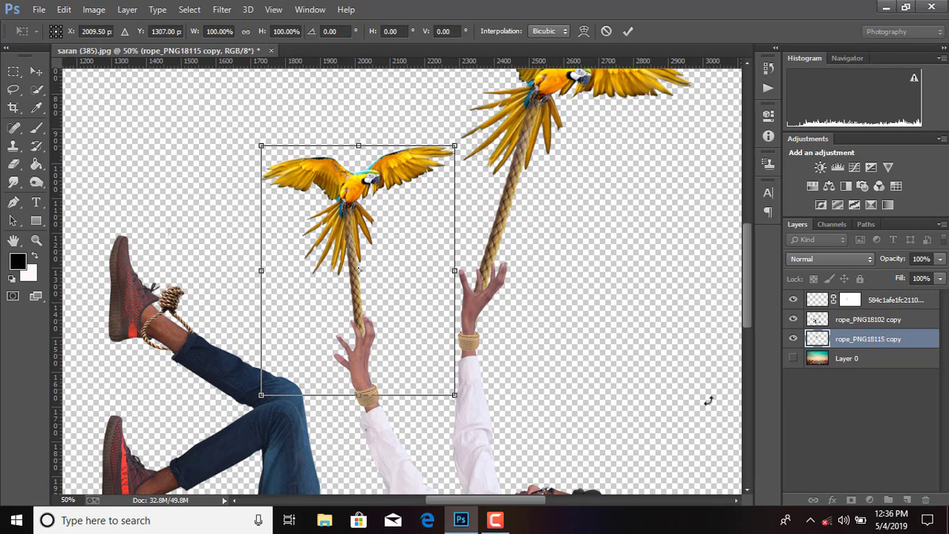
left_click_drag(671, 411, 670, 414)
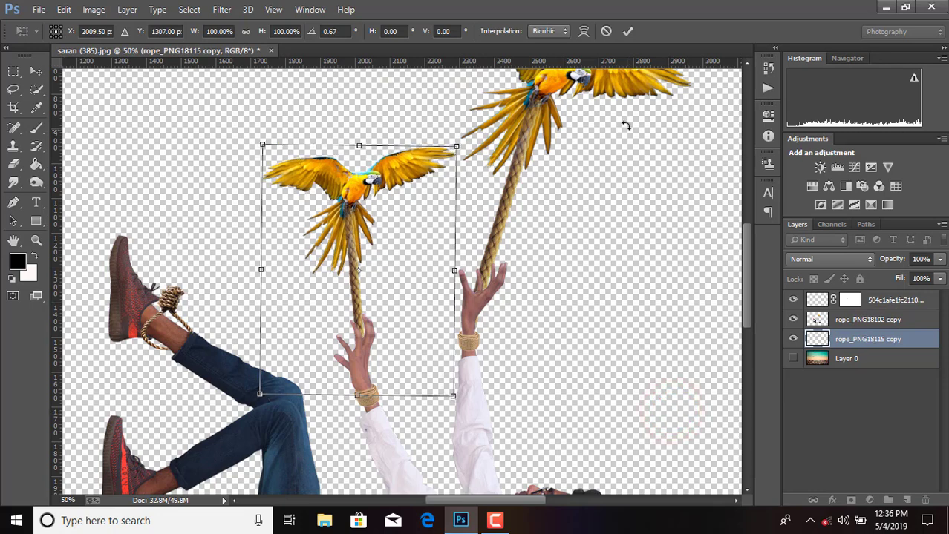
left_click(630, 32)
Duplicate the middle parrot layer and place the copy above the raised foot.
left_click_drag(890, 341, 905, 501)
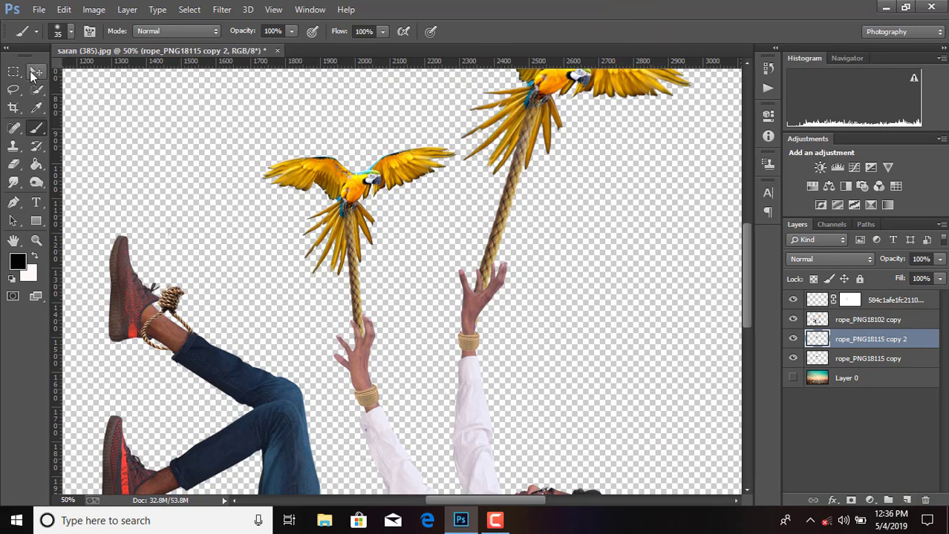
left_click(35, 72)
left_click_drag(338, 186, 190, 156)
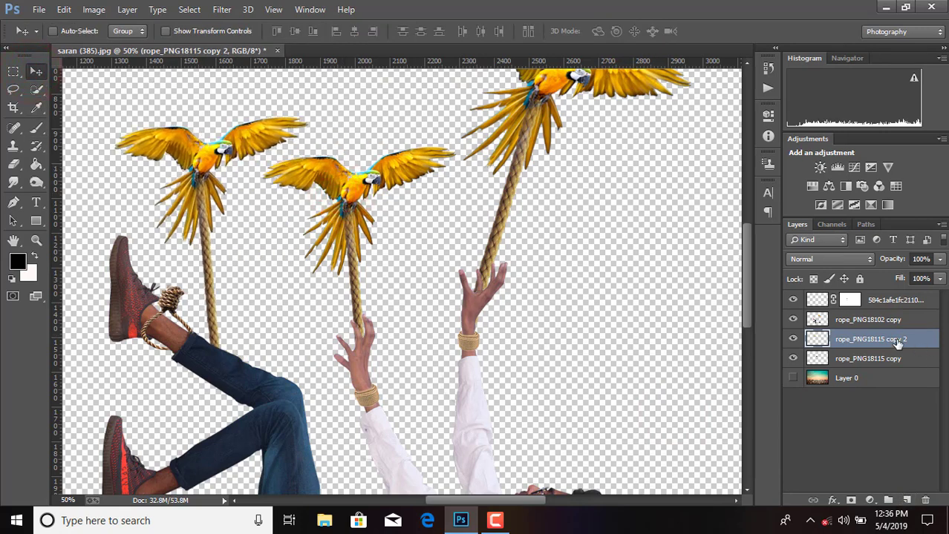
Merge rope_PNG18115 copy into rope_PNG18102 copy and shift the new parrot slightly left.
left_click(860, 359)
left_click(842, 319, "ctrl")
right_click(842, 320)
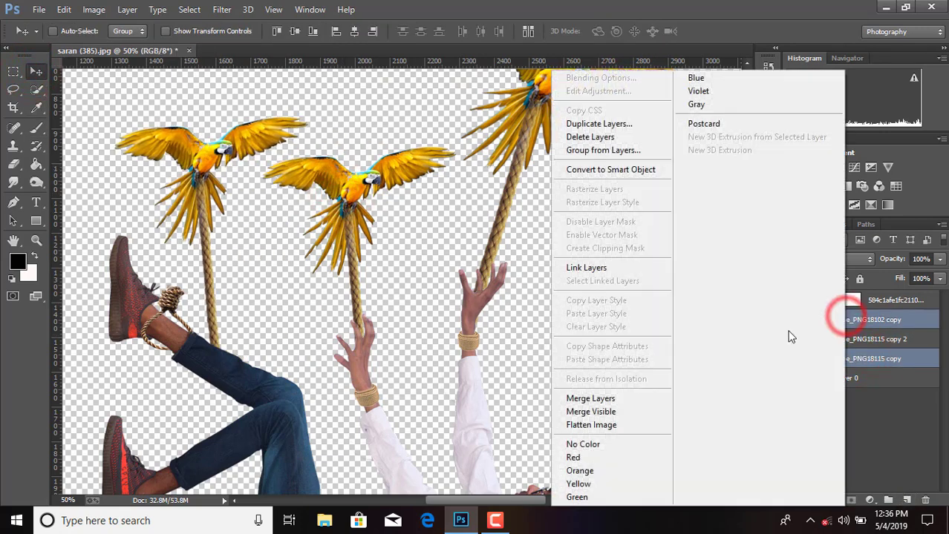
left_click(620, 397)
left_click(861, 339)
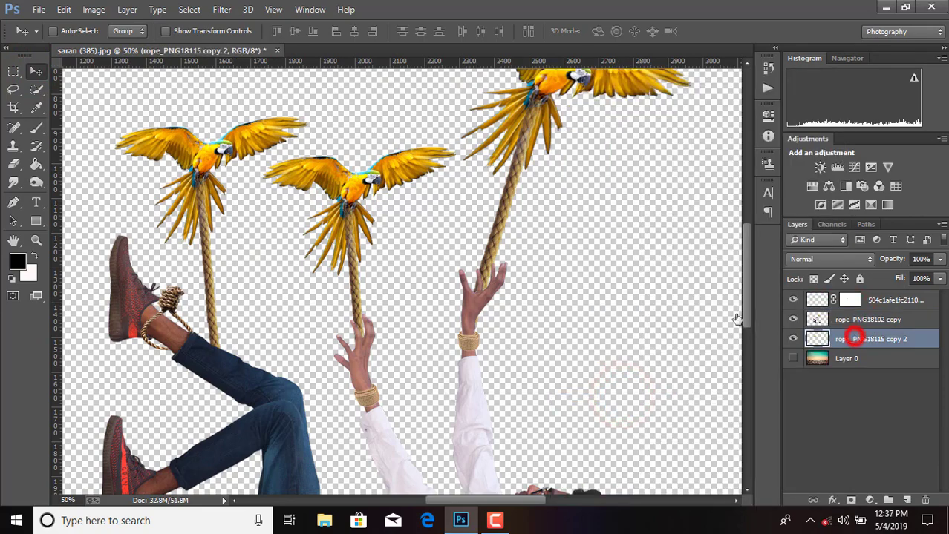
left_click_drag(189, 186, 167, 174)
key("ctrl+minus")
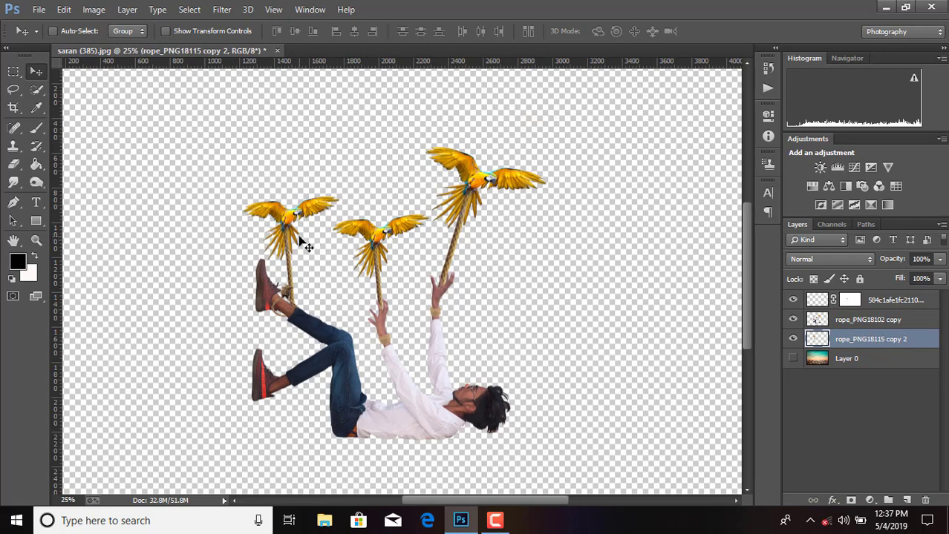
Rotate the left parrot and rope to about 12.6° and nudge it up and left.
key("ctrl+t")
left_click_drag(343, 218, 371, 210)
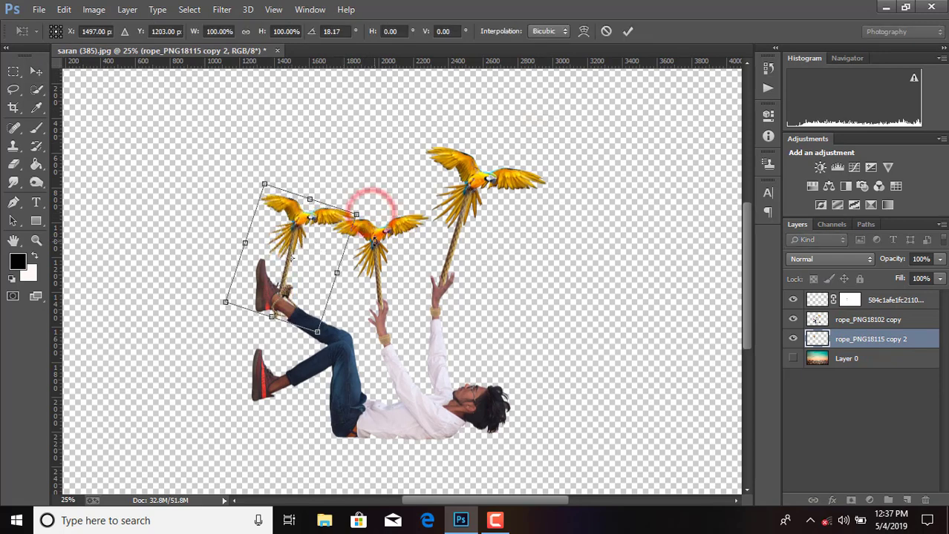
left_click_drag(301, 233, 310, 213)
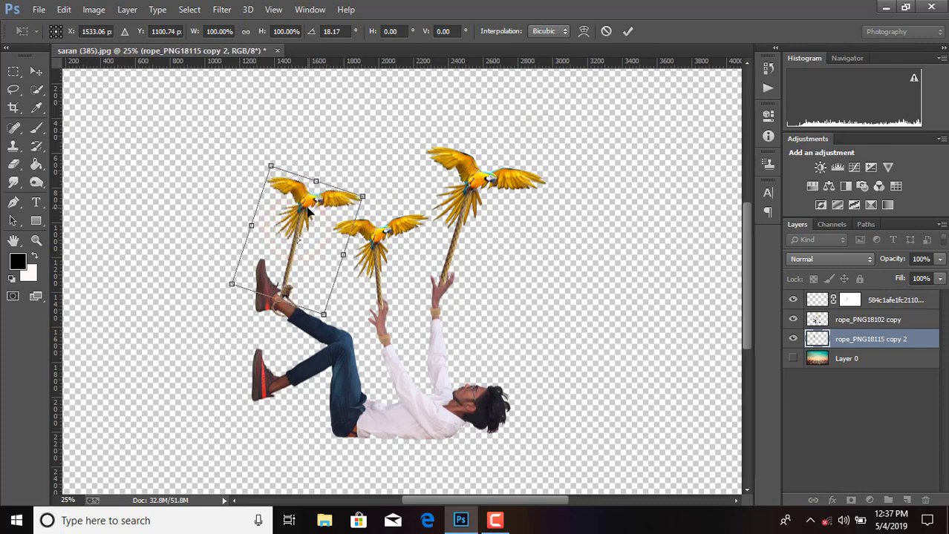
left_click_drag(389, 225, 387, 216)
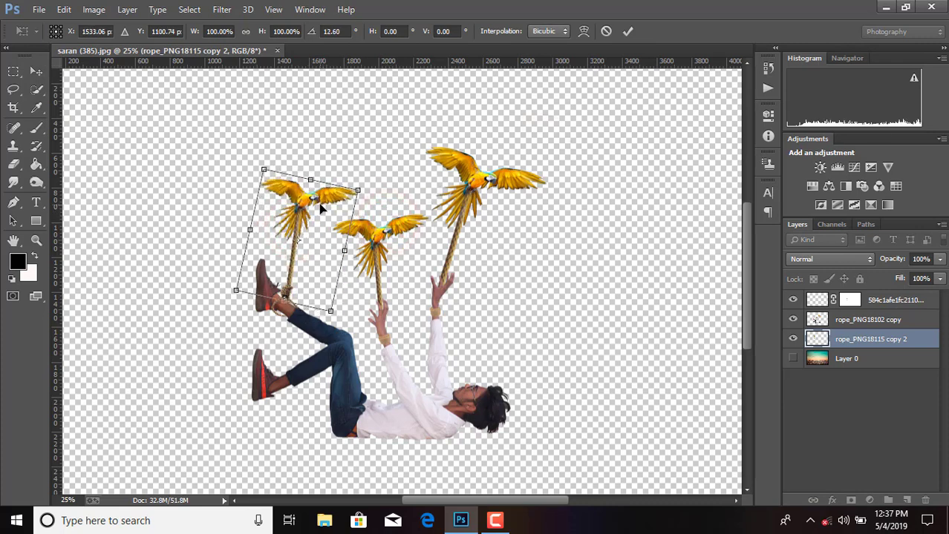
key("Up")
key("Up")
key("Left")
key("Up")
key("Up")
key("Up")
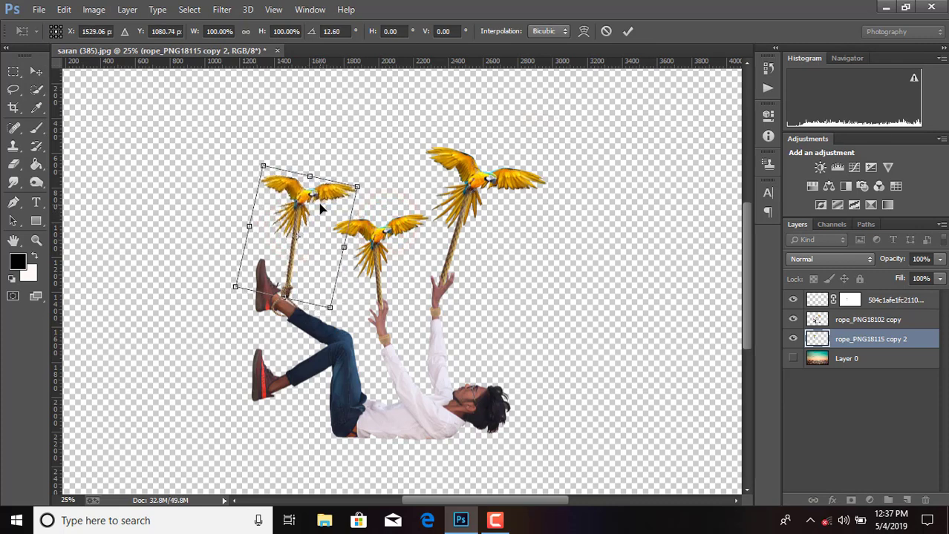
key("Left")
key("Up")
key("Right")
key("Up")
key("Up")
key("Right")
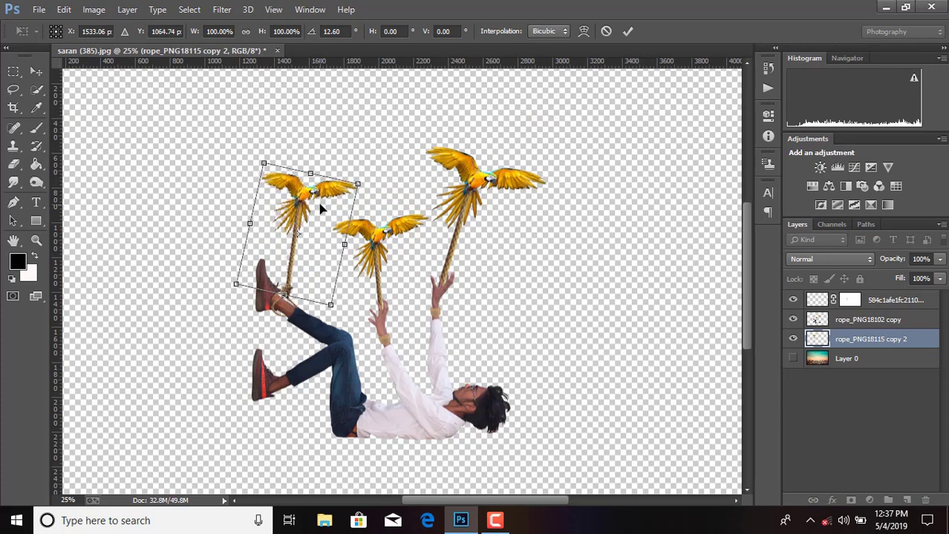
Enlarge the left parrot to about 124% and nudge it right toward the raised foot.
left_click_drag(264, 161, 253, 151)
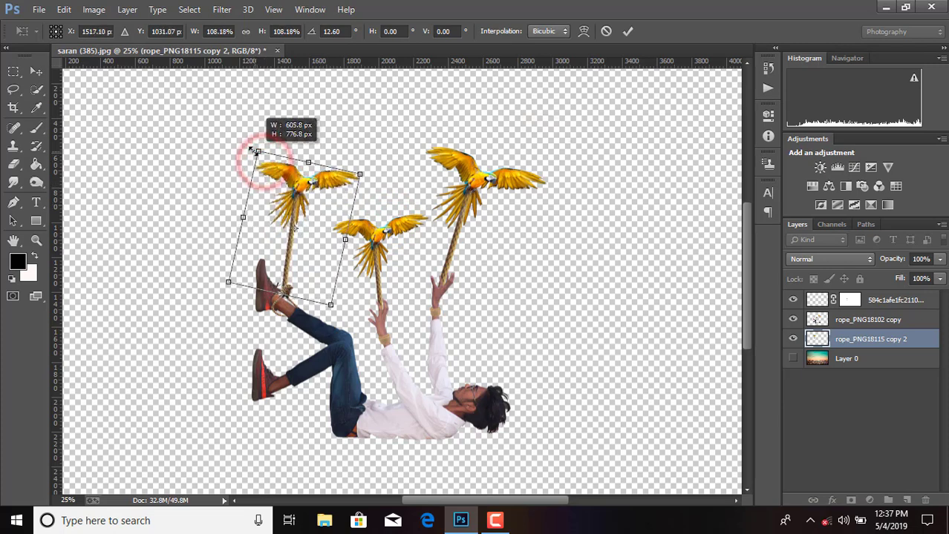
key("shift+Right")
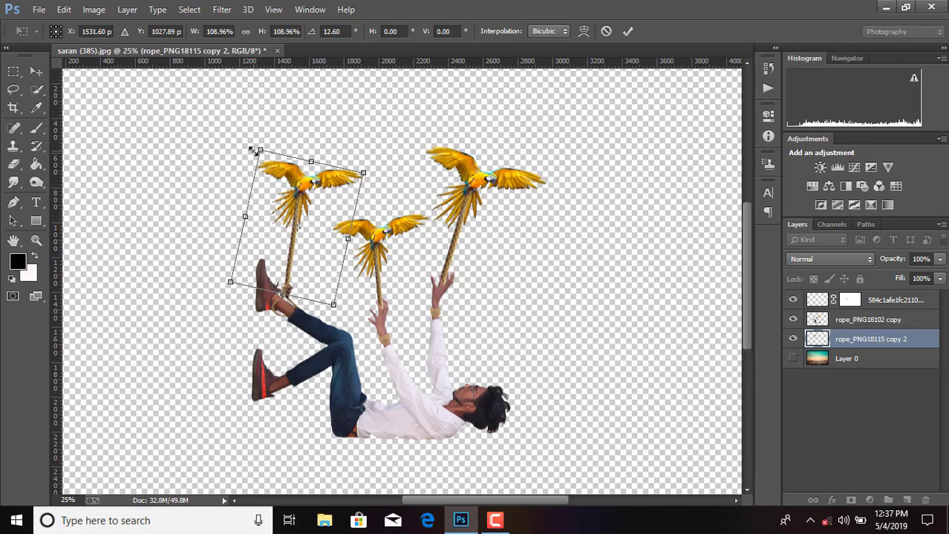
key("shift+Right")
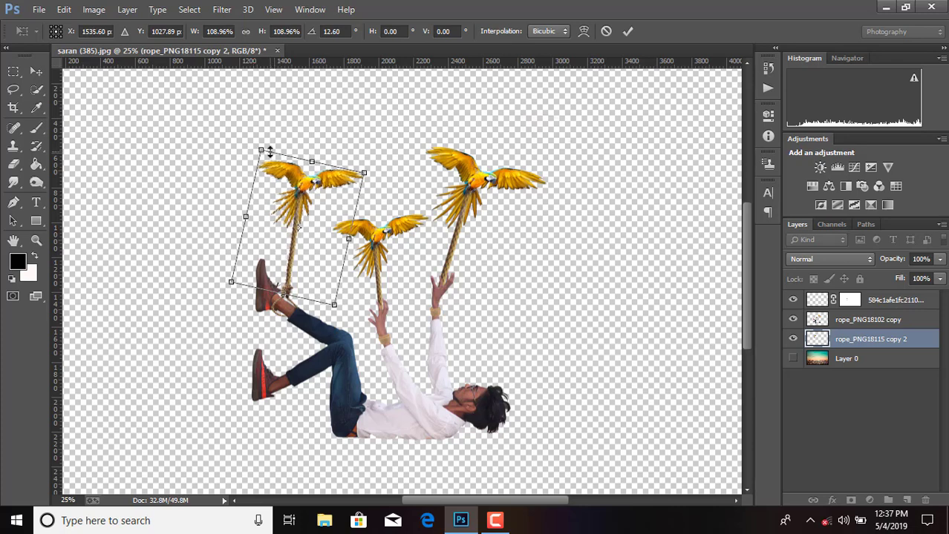
left_click_drag(262, 148, 251, 127)
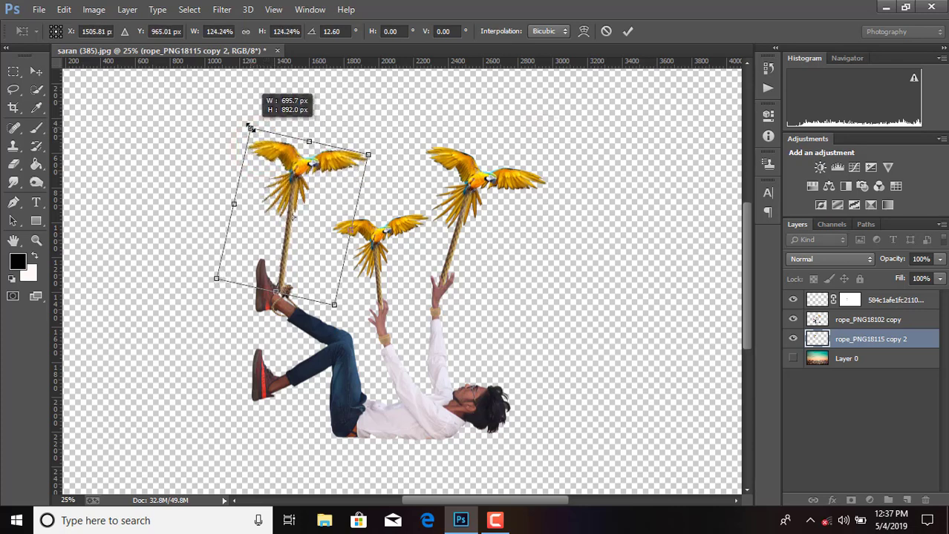
key("shift+Right")
key("shift+Right")
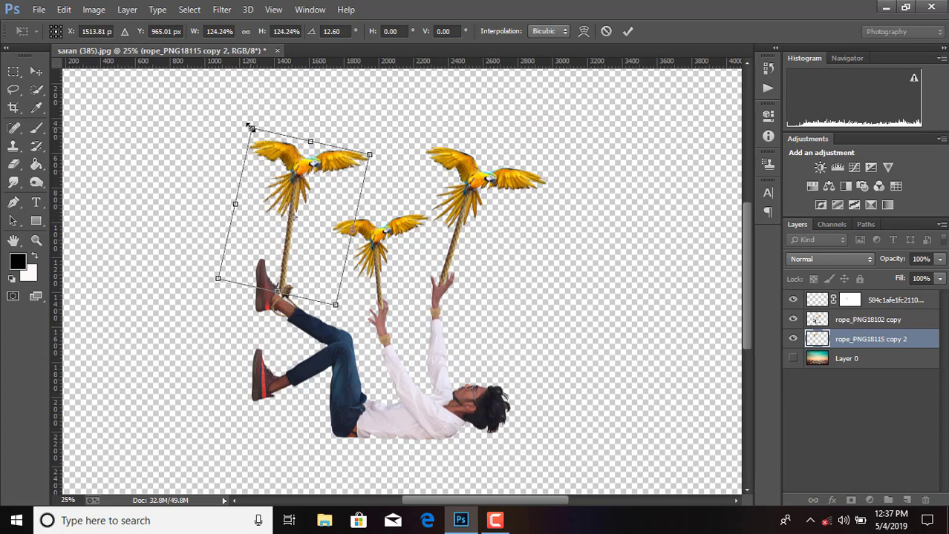
key("Right")
key("Right")
key("Right")
key("shift+Right")
key("Right")
key("Right")
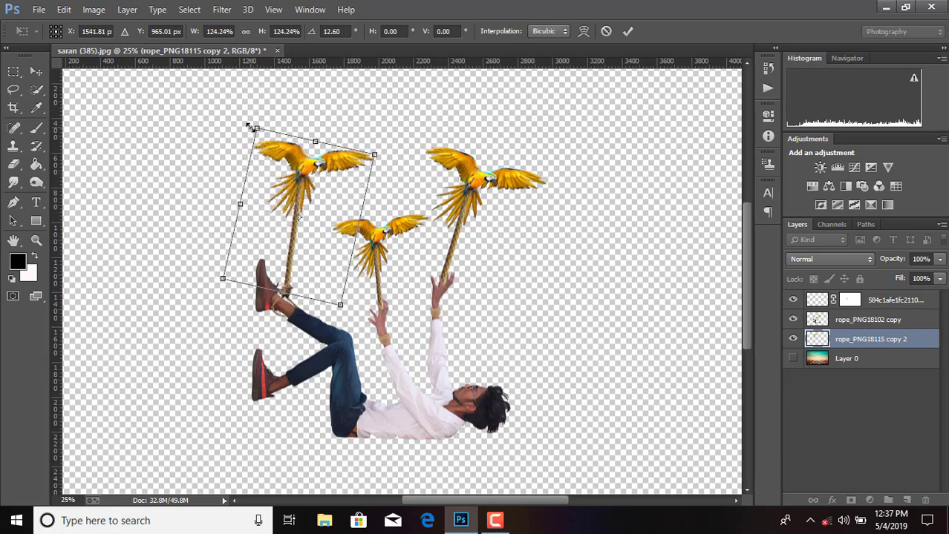
Apply the parrot's transform and paint a noose-mask dab hiding rope at the upper shoe.
left_click(626, 31)
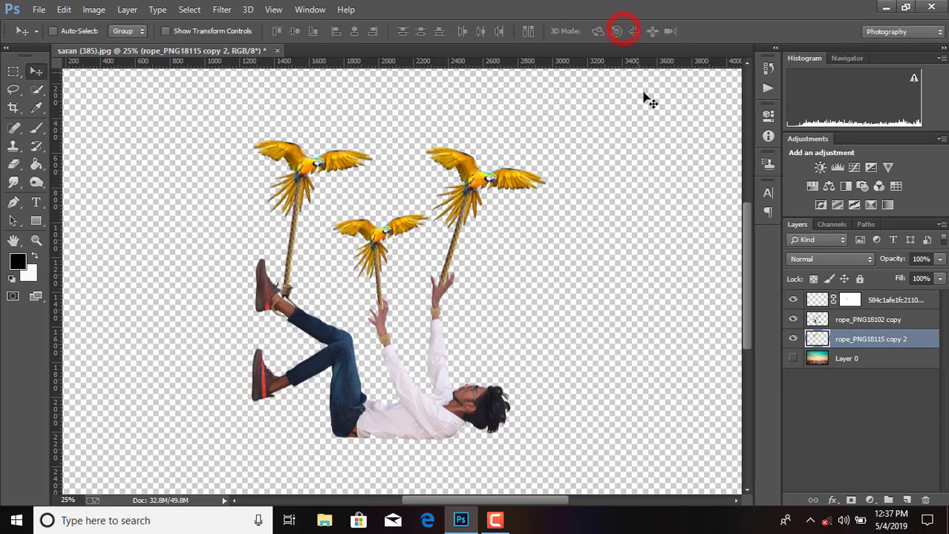
key("ctrl+plus")
key("ctrl+plus")
key("ctrl+plus")
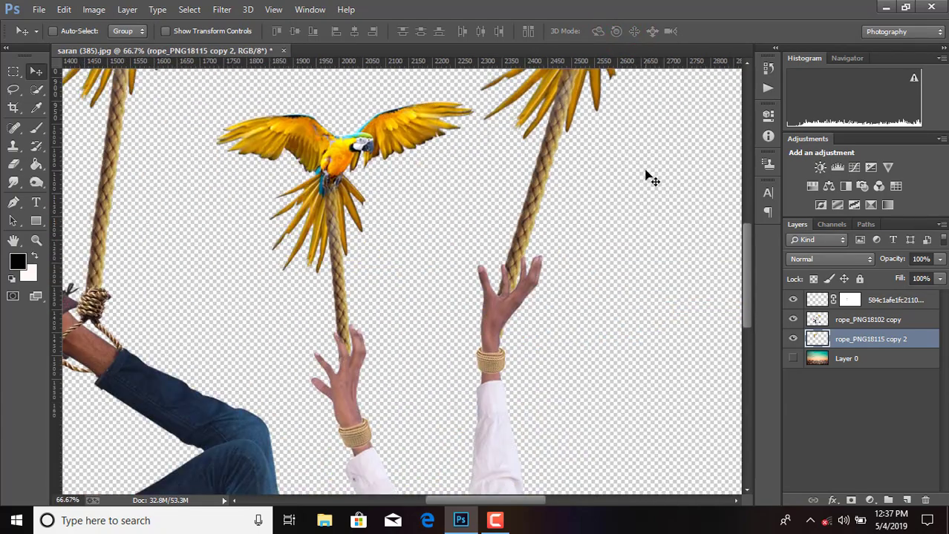
key("ctrl+minus")
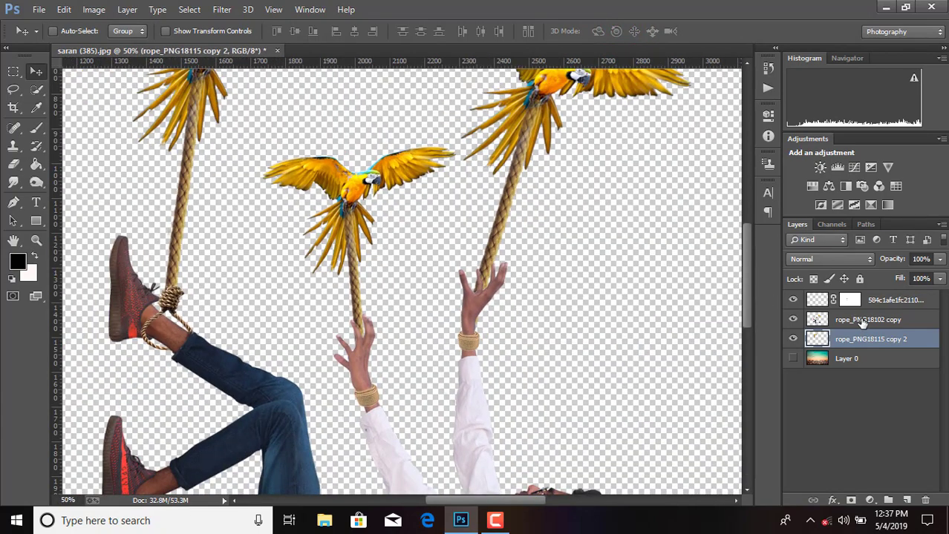
left_click(858, 302)
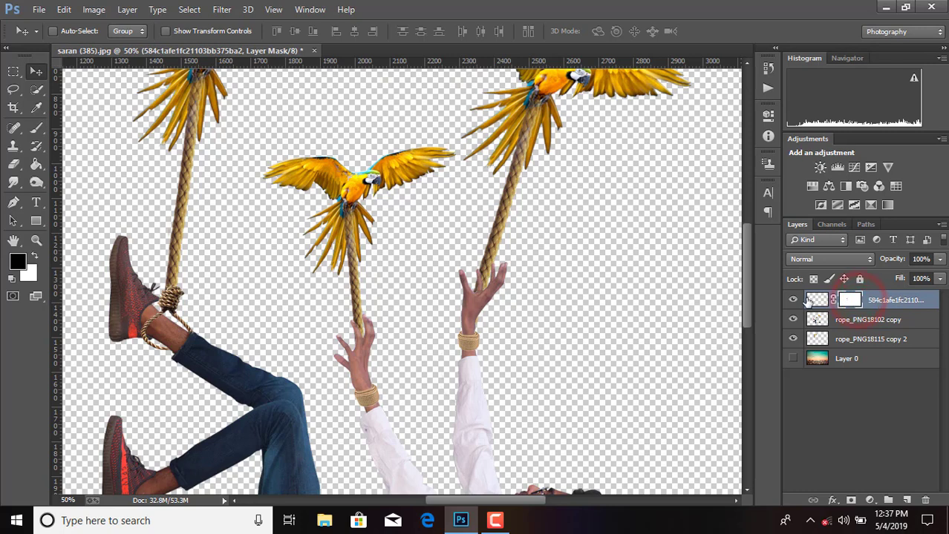
left_click(35, 127)
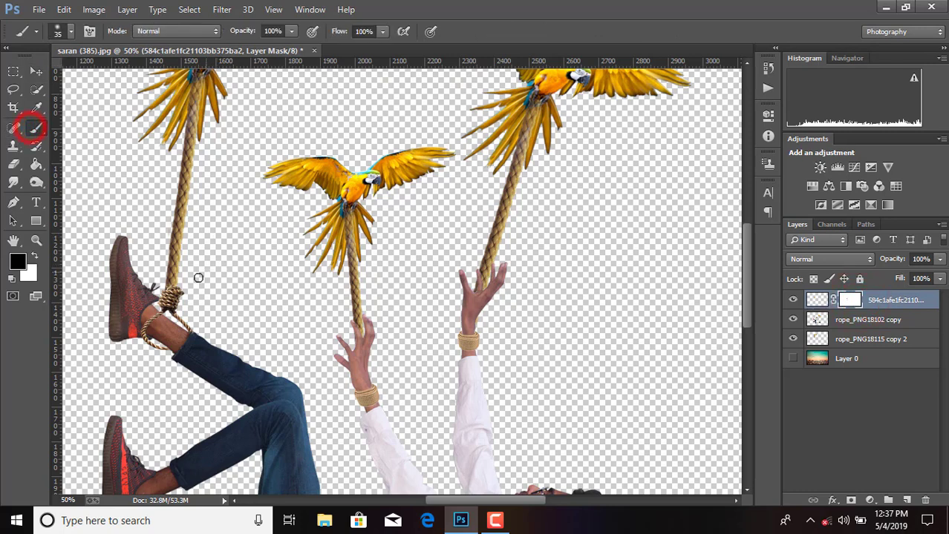
left_click(182, 289)
key("ctrl+minus")
key("ctrl+minus")
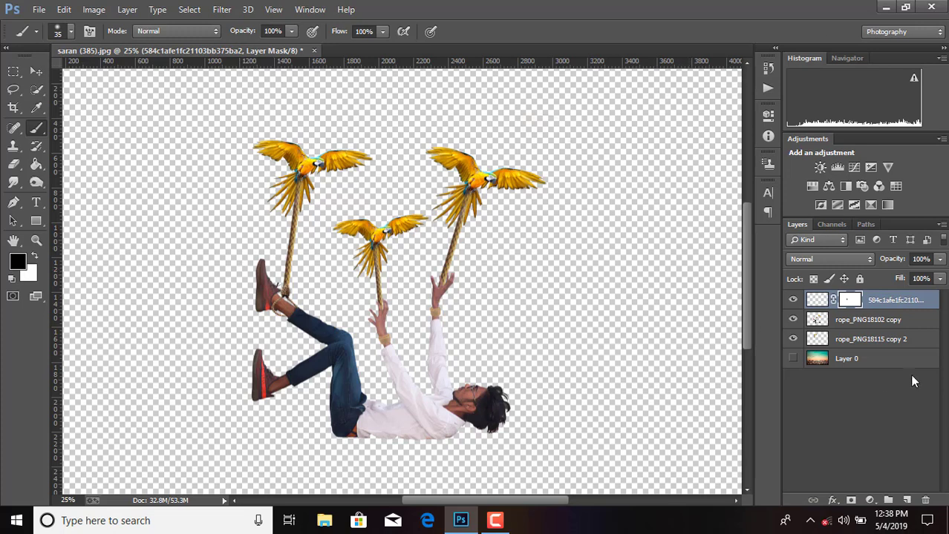
left_click(882, 343)
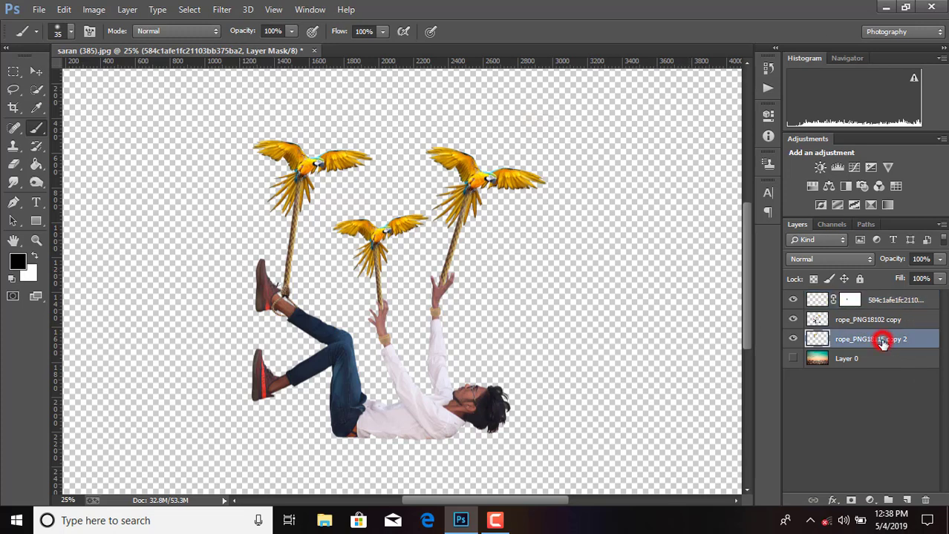
Place the linked noose image 584c1afe1fc21103bb375ba2 into the composite.
left_click(39, 9)
left_click(93, 223)
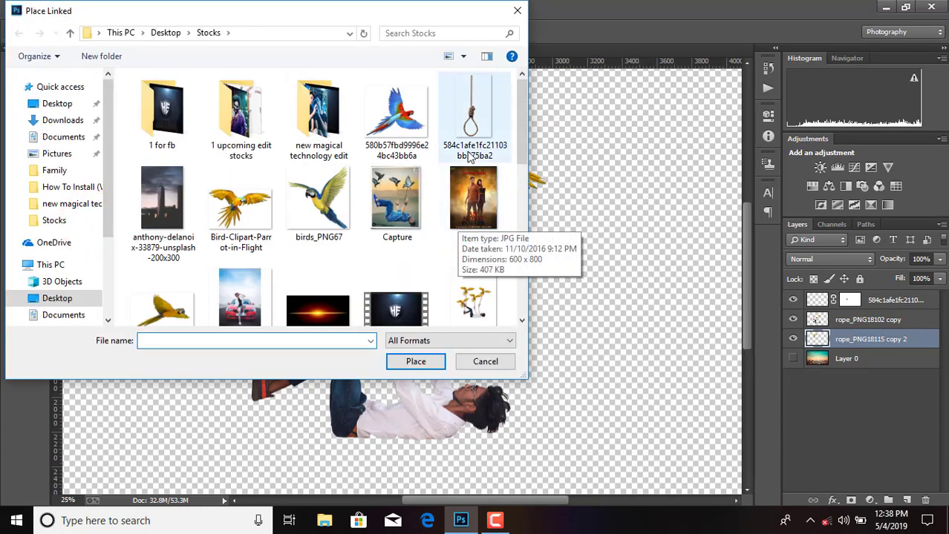
double_click(470, 115)
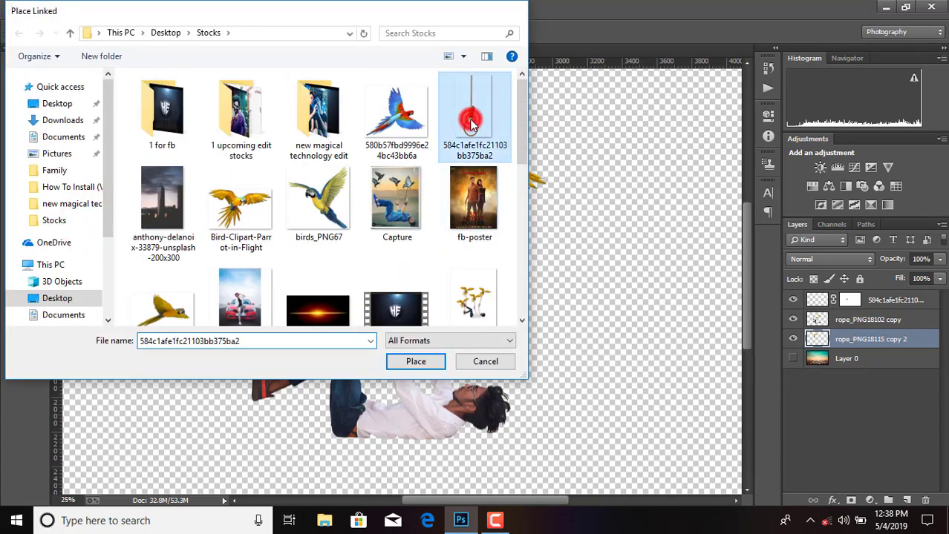
key("ctrl+minus")
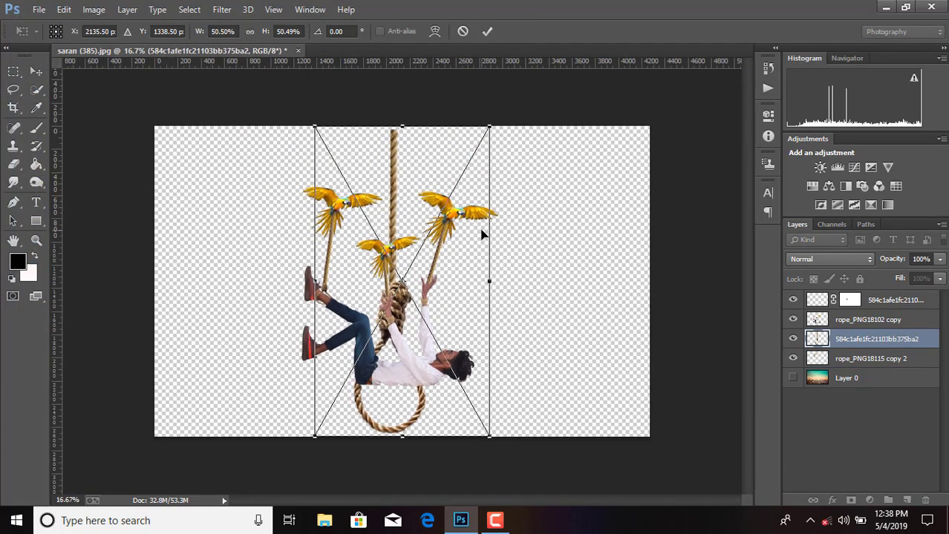
Shrink the placed noose to about 5% and move it toward the lower foot.
left_click_drag(488, 124, 355, 301)
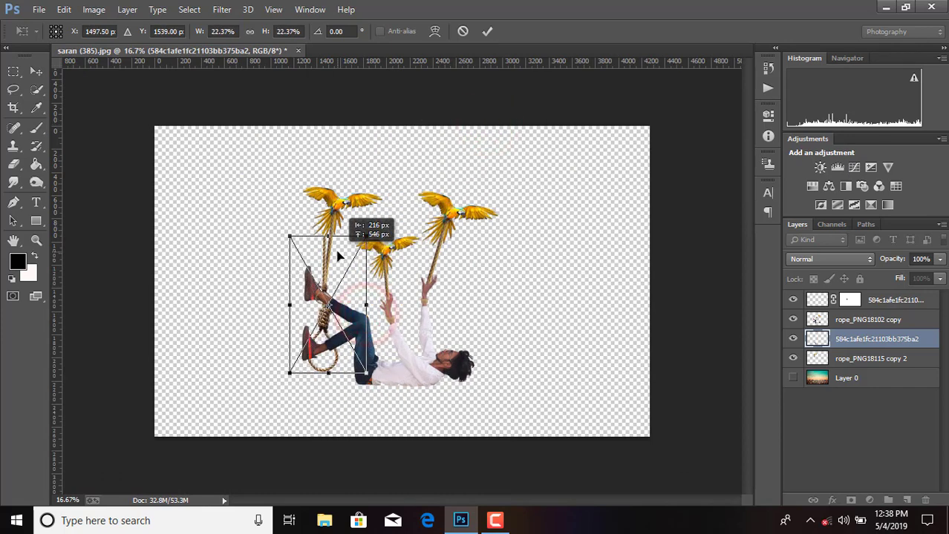
left_click_drag(339, 265, 339, 252)
left_click_drag(366, 369, 329, 309)
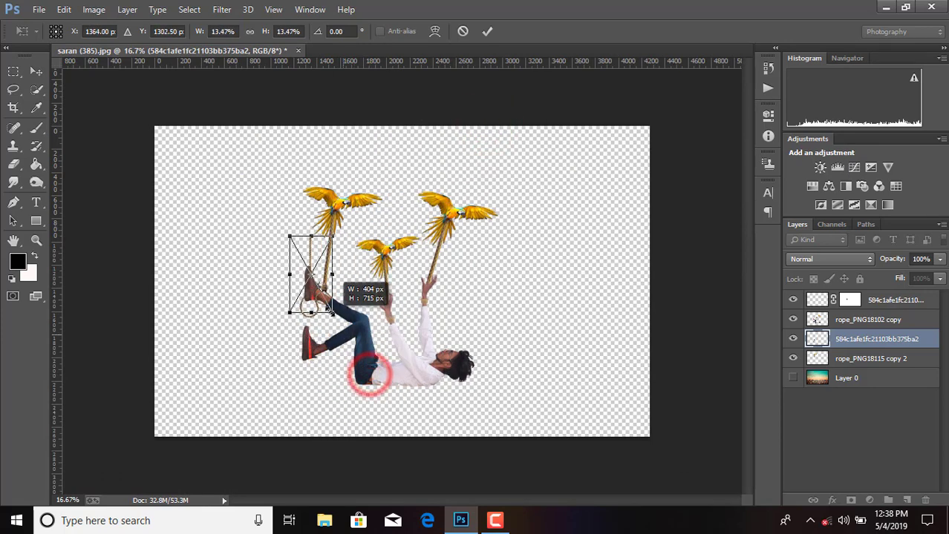
left_click_drag(317, 257, 329, 310)
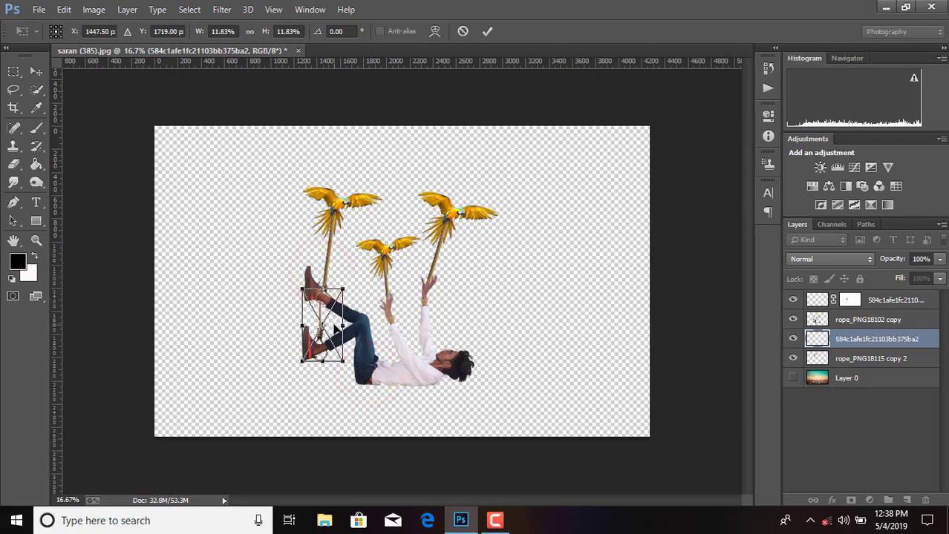
left_click_drag(345, 365, 340, 364)
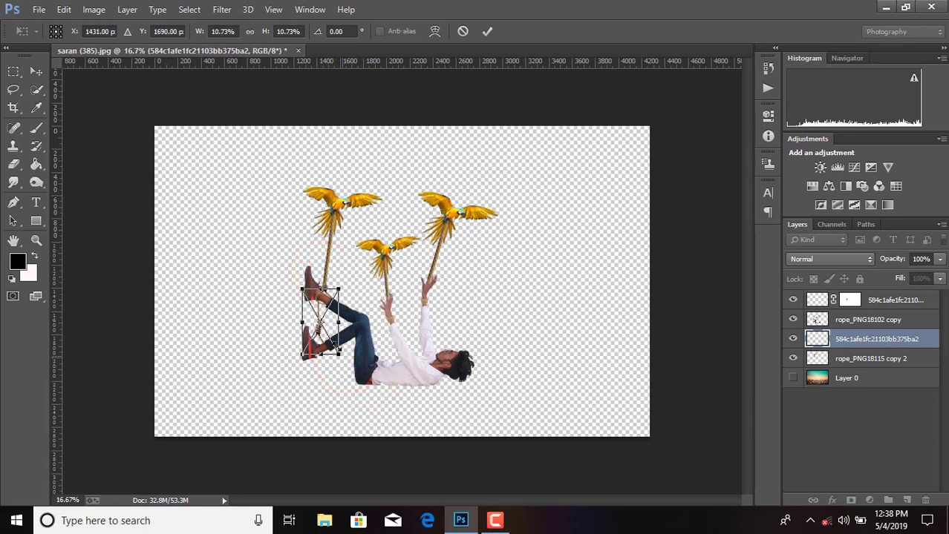
left_click_drag(328, 308, 331, 324)
mouse_move(340, 369)
left_mouse_down()
mouse_move(325, 333)
mouse_move(329, 339)
left_mouse_up()
Fit the noose around the lower ankle at about 5.3% and commit.
key("ctrl+plus")
key("ctrl+plus")
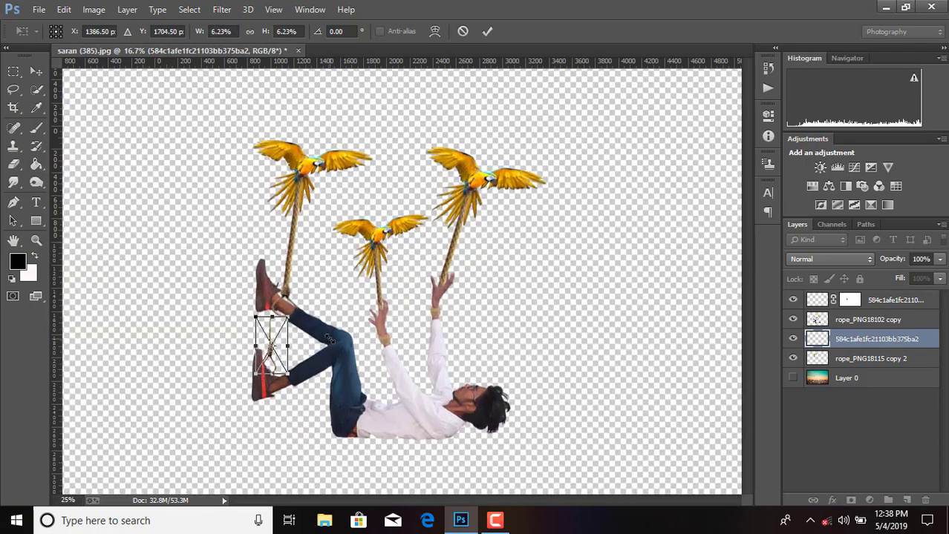
key("ctrl+plus")
key("ctrl+plus")
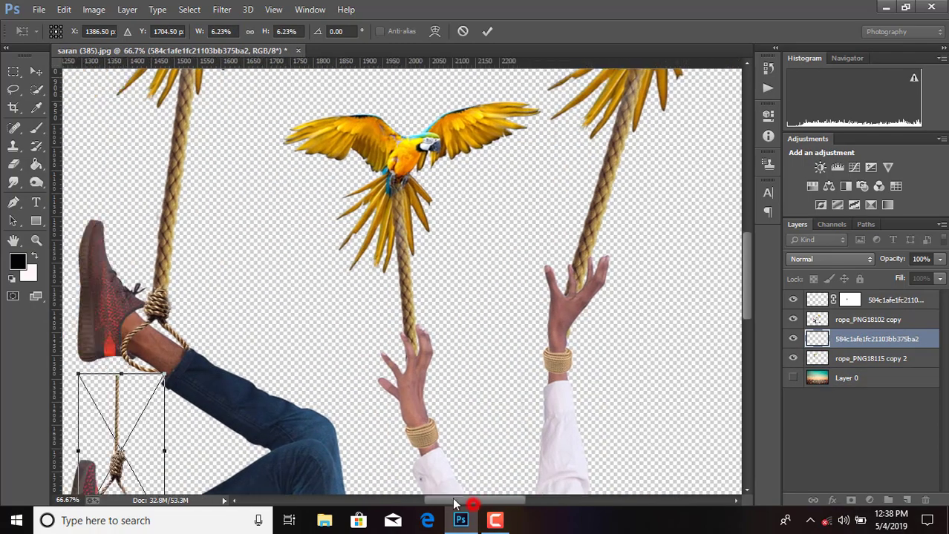
left_click_drag(505, 500, 472, 500)
scroll(473, 371, "down", 5)
left_click_drag(327, 331, 356, 386)
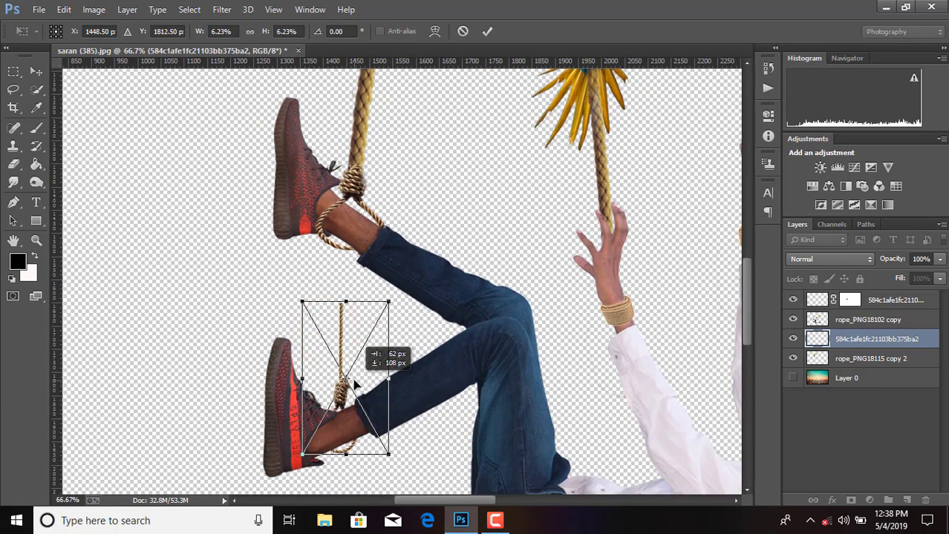
left_click_drag(389, 457, 383, 445)
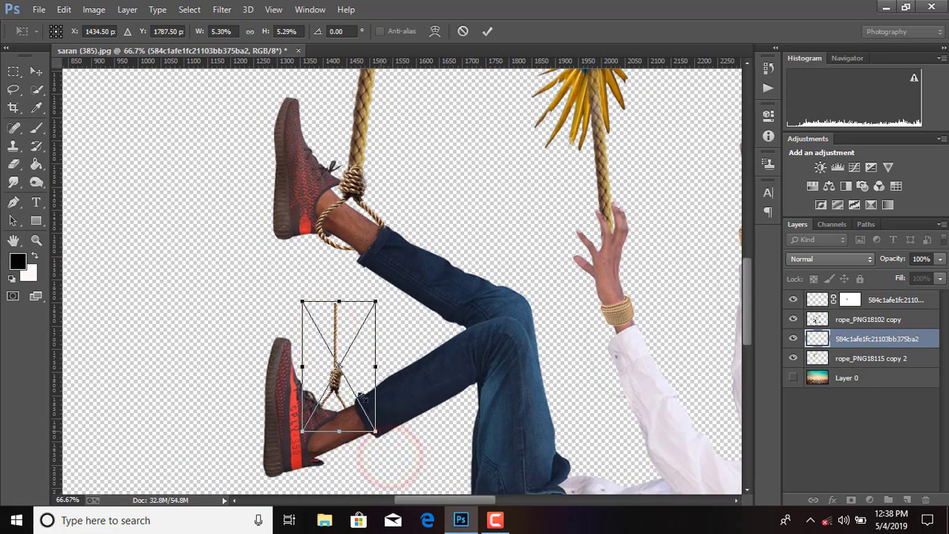
left_click_drag(360, 380, 371, 401)
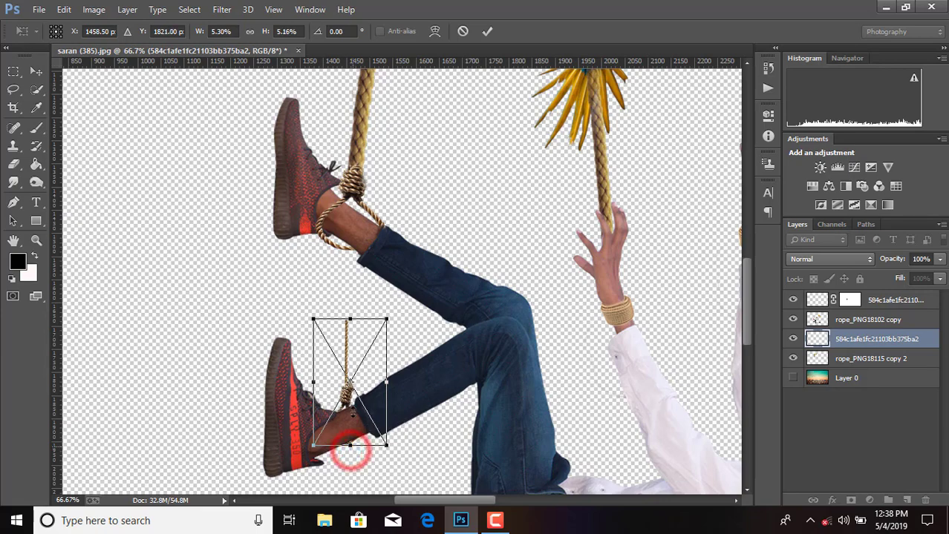
left_click(487, 31)
Rasterize the second noose layer and move it to the top of the stack.
right_click(852, 346)
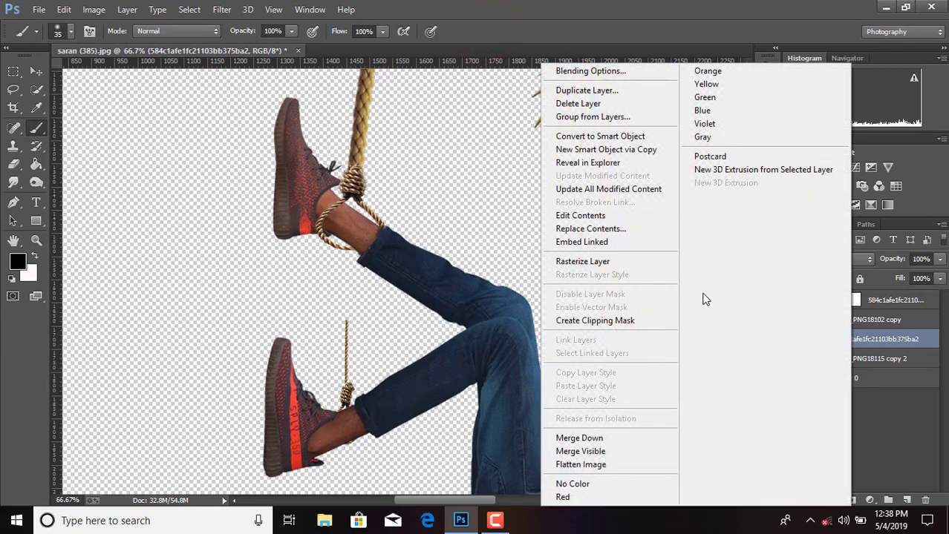
left_click(625, 264)
left_click_drag(846, 342, 850, 298)
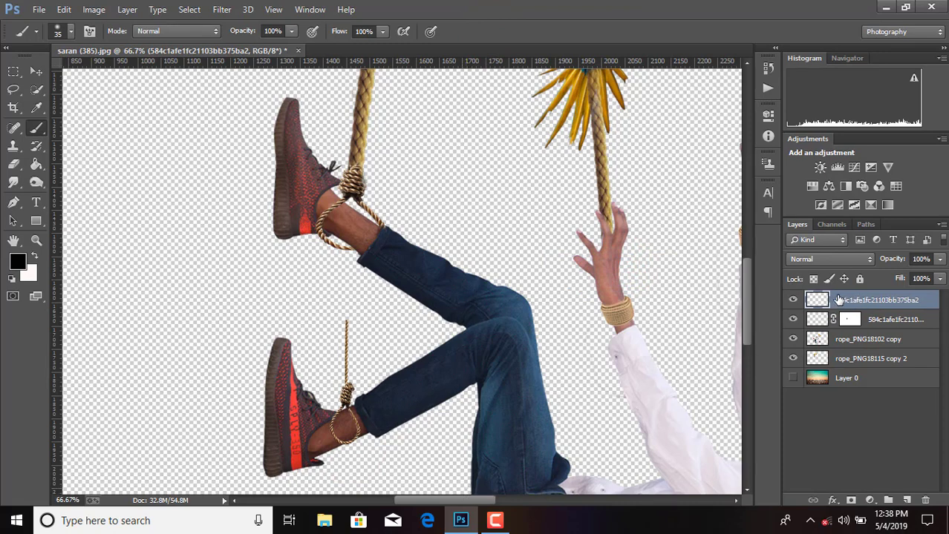
Mask the noose using the man's selection and paint out the rope above the lower ankle.
left_click(849, 502)
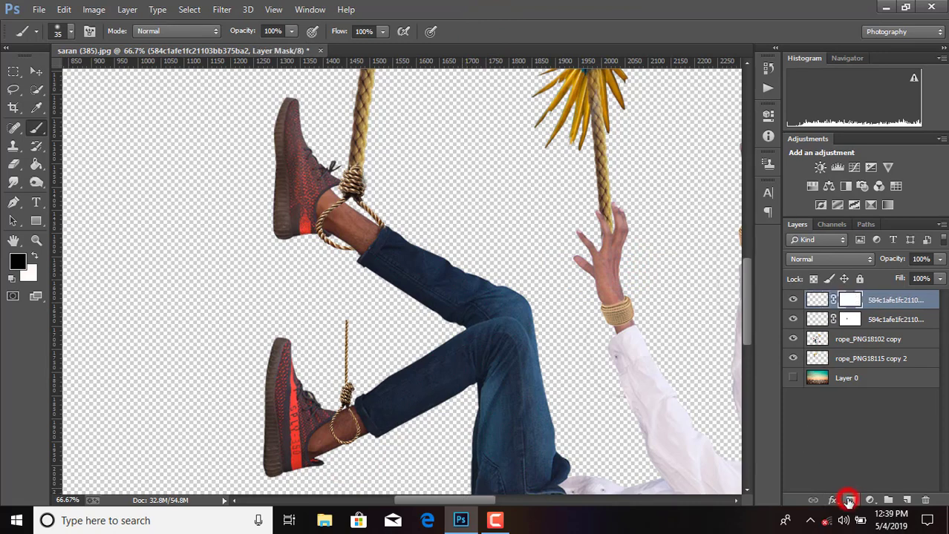
left_click(818, 339, "ctrl")
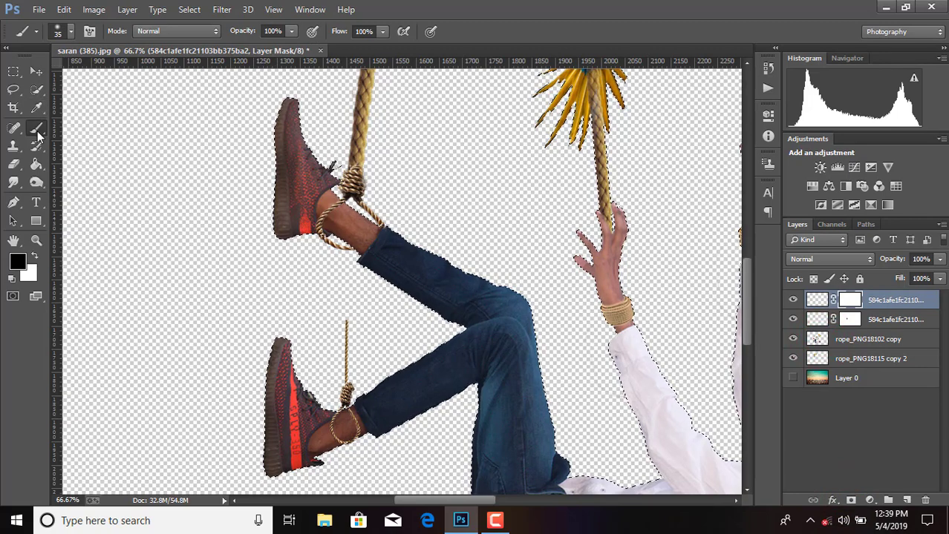
left_click(359, 438)
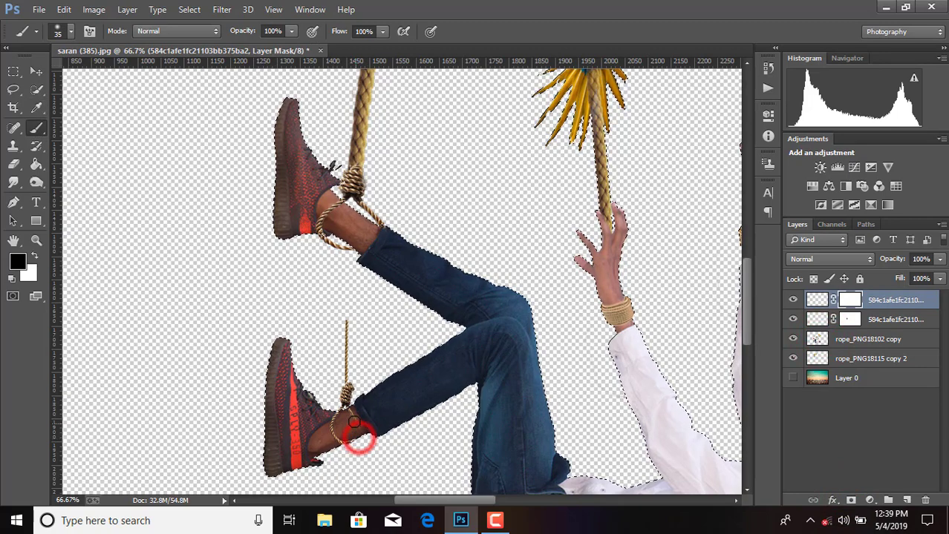
left_click_drag(357, 439, 374, 446)
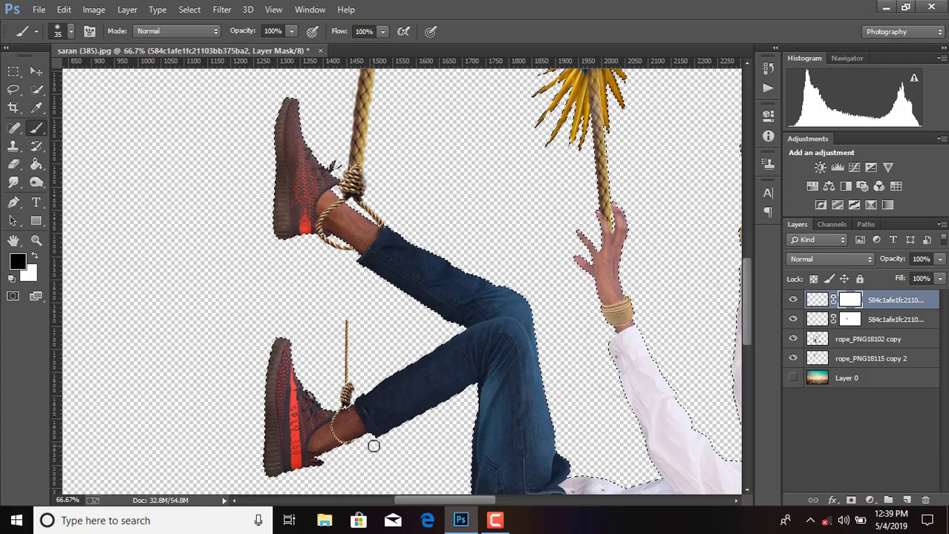
key("ctrl+d")
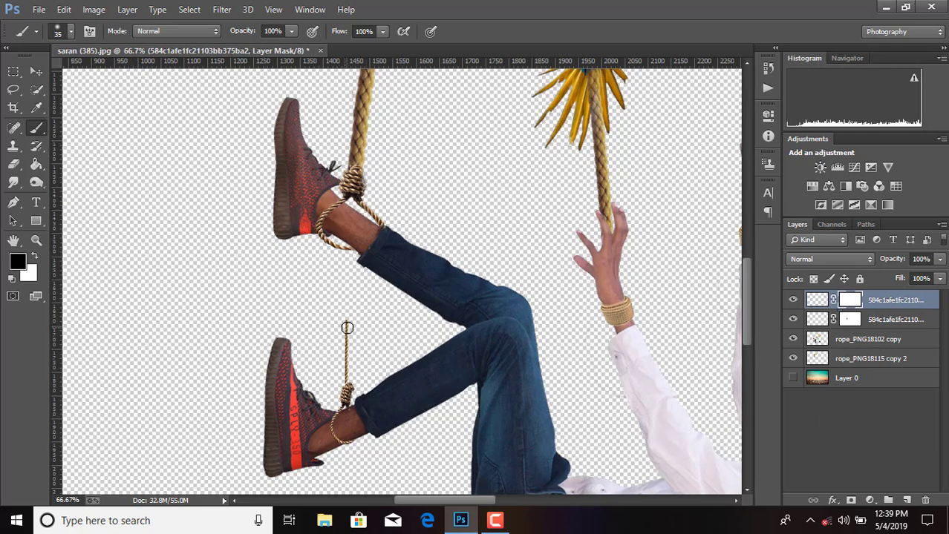
left_click_drag(346, 320, 345, 372)
left_click(860, 324)
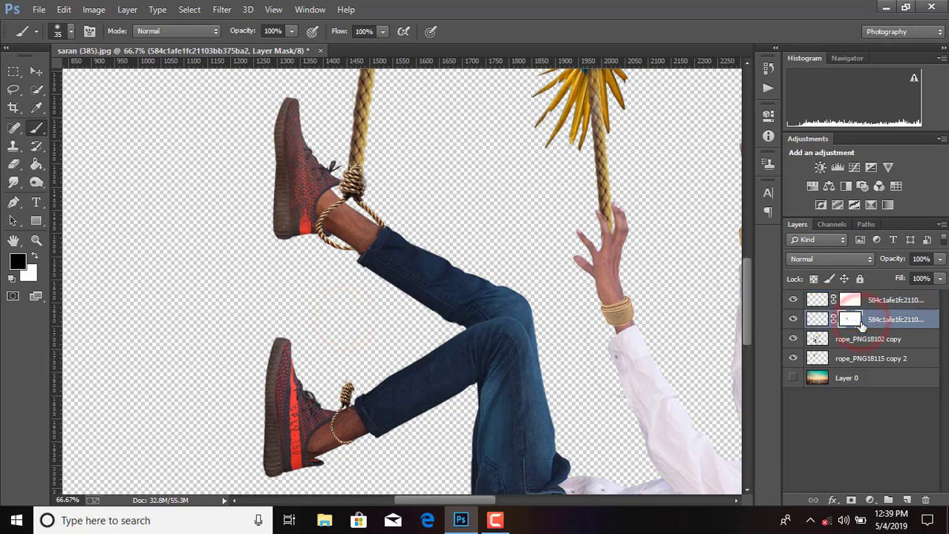
Narrow the upper ankle's noose from both sides and commit.
key("ctrl+t")
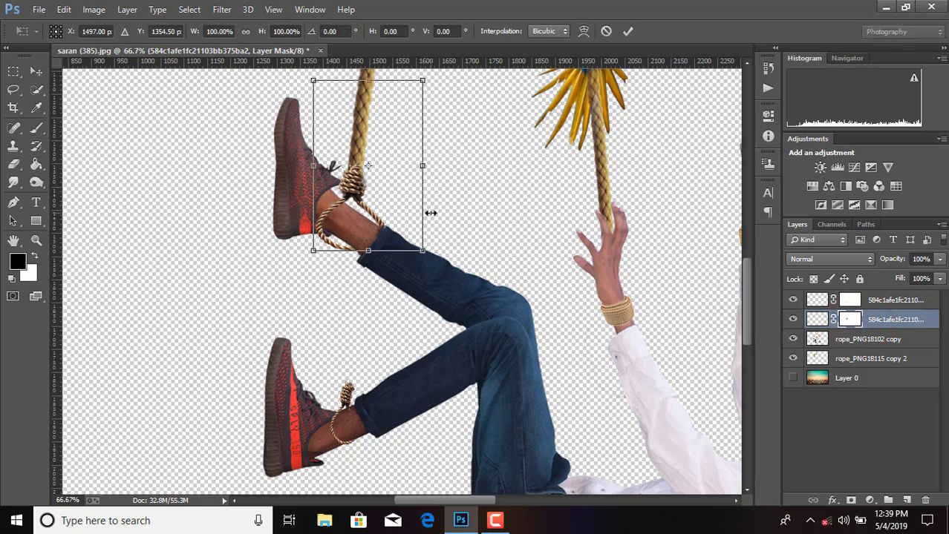
left_click_drag(428, 171, 402, 167)
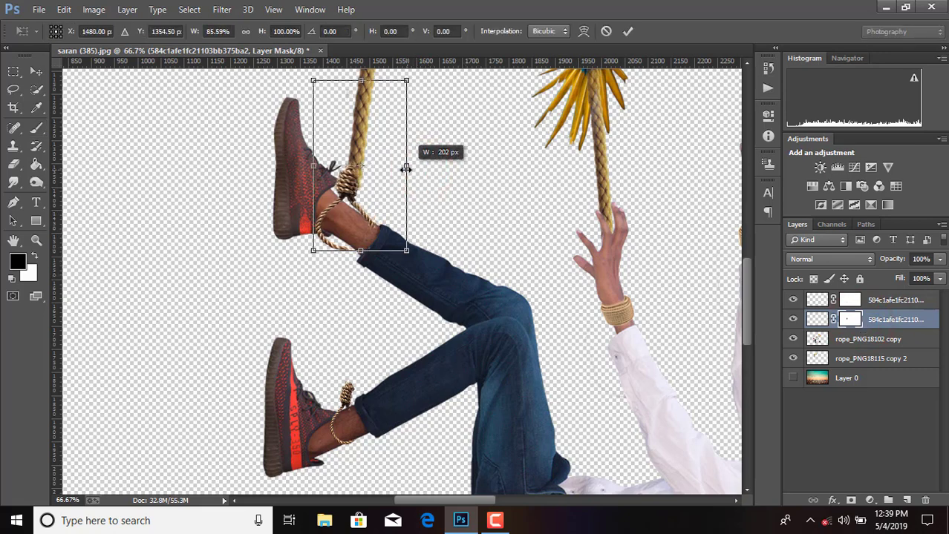
left_click_drag(314, 168, 330, 166)
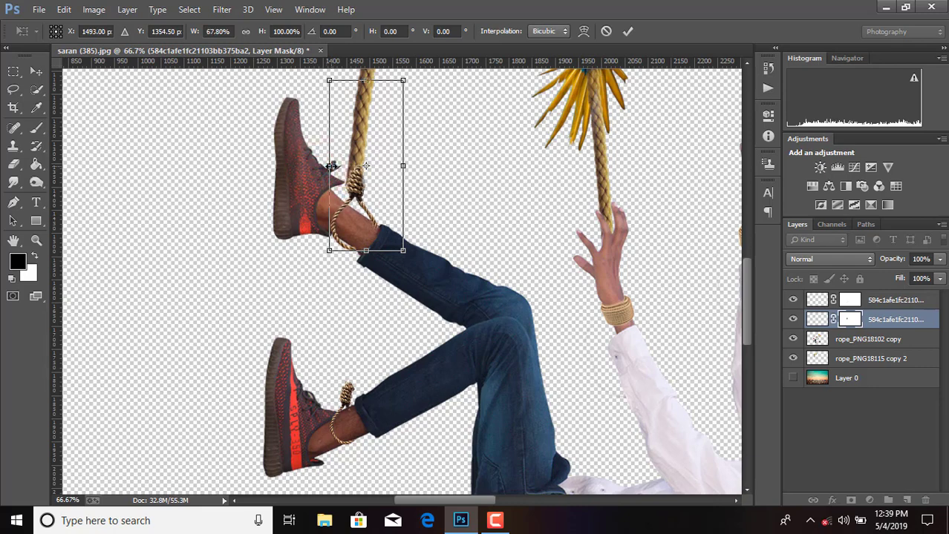
left_click(630, 31)
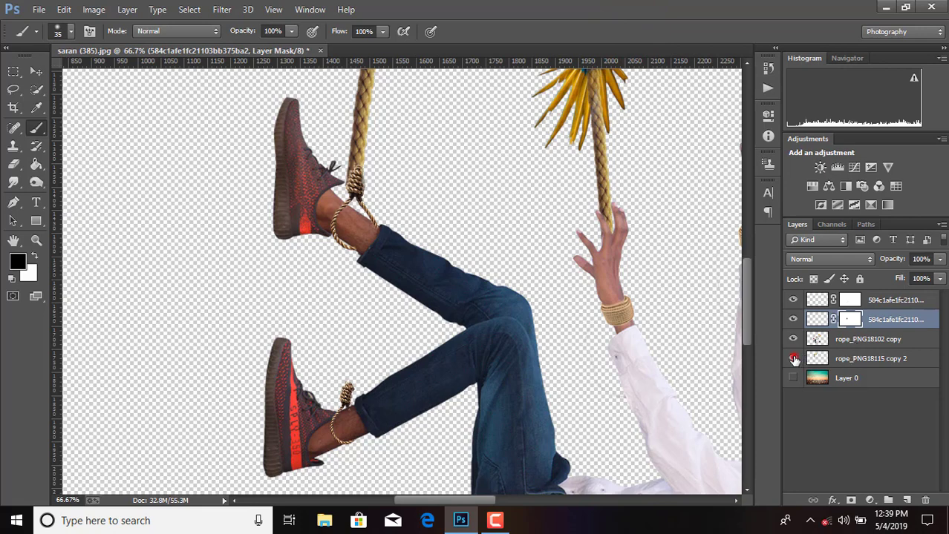
left_click(793, 359)
left_click(794, 359)
Touch up rope_PNG18115 copy 2 beside the upper shoe, undoing the brush and eraser attempts.
left_click(835, 358)
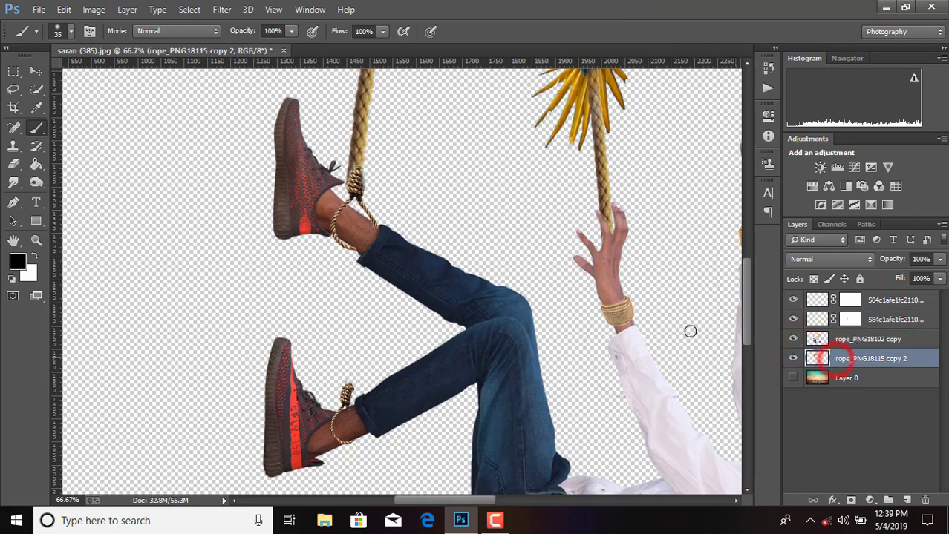
left_click(338, 168)
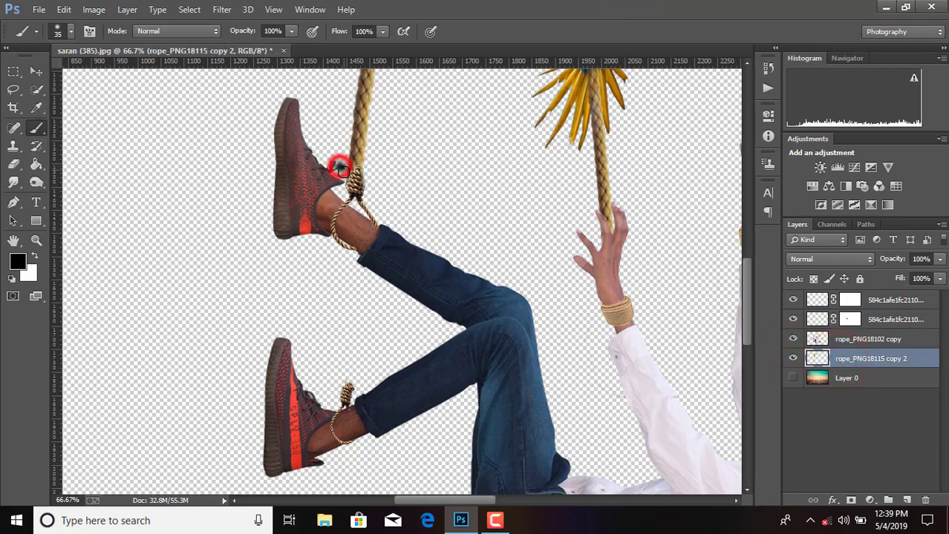
left_click(64, 9)
left_click(64, 9)
left_click(64, 9)
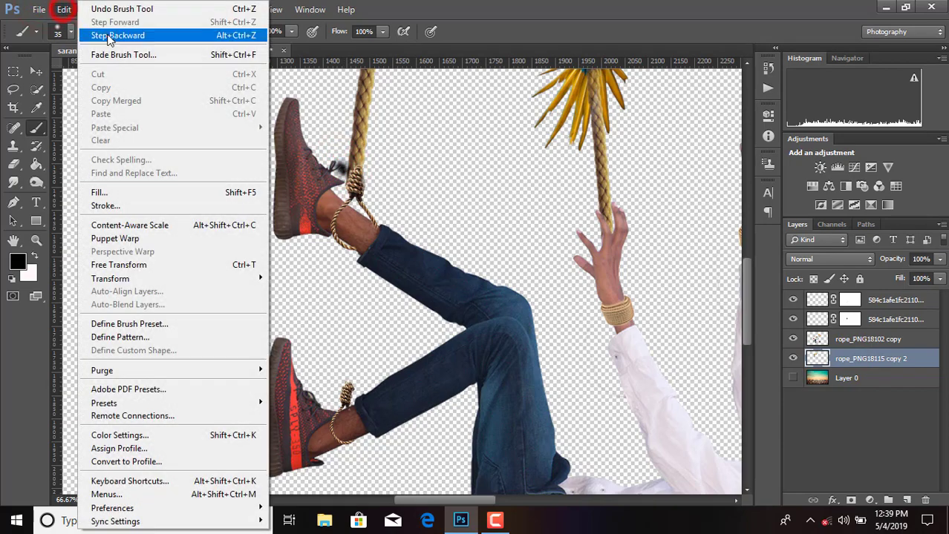
left_click(82, 34)
left_click(13, 164)
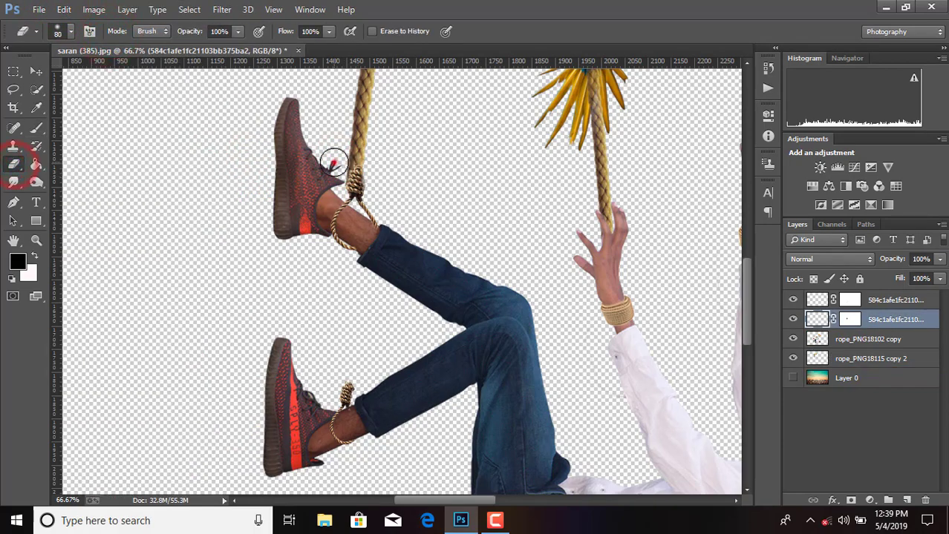
left_click_drag(332, 159, 365, 181)
left_click(64, 9)
left_click(112, 35)
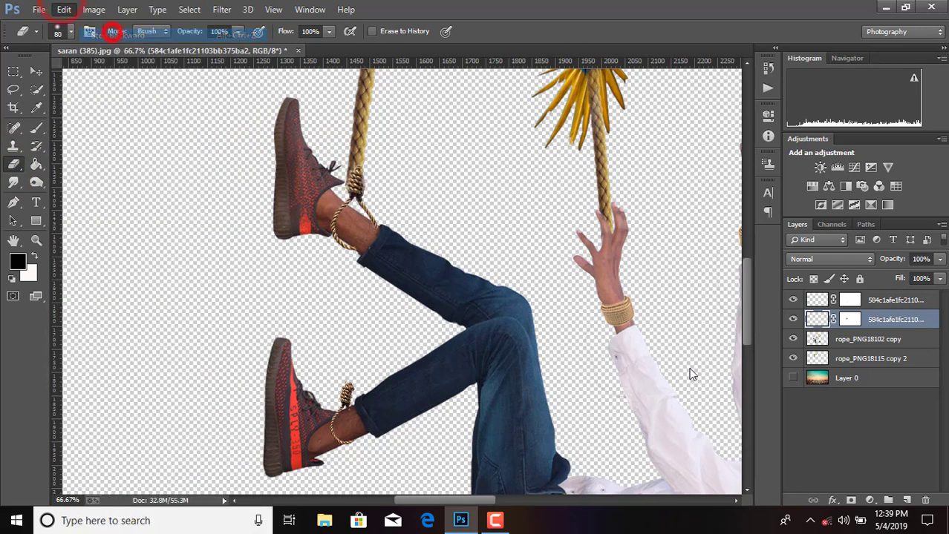
Erase the rope overlapping the upper shoe laces and duplicate rope_PNG18115 copy 2.
left_click(846, 359)
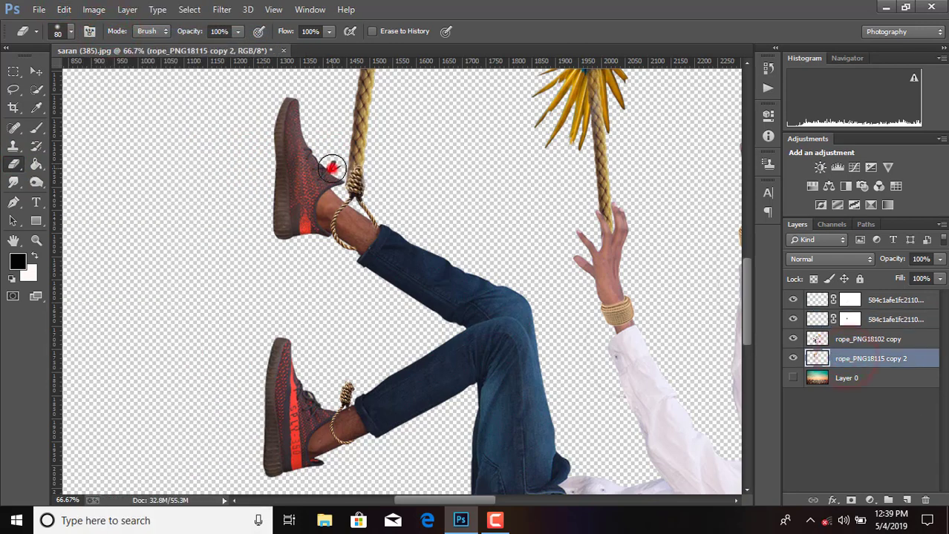
left_click_drag(328, 165, 328, 157)
left_click(64, 9)
left_click(104, 21)
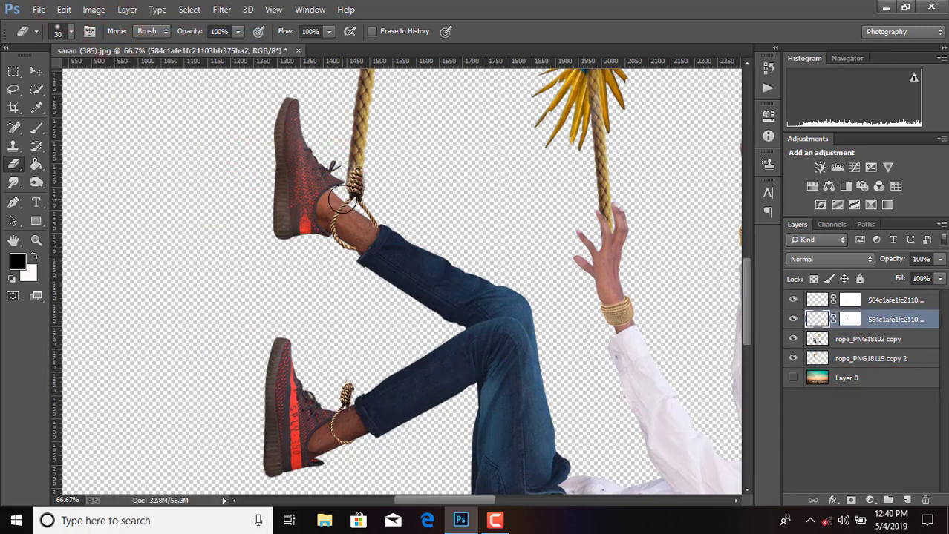
left_click_drag(342, 186, 346, 172)
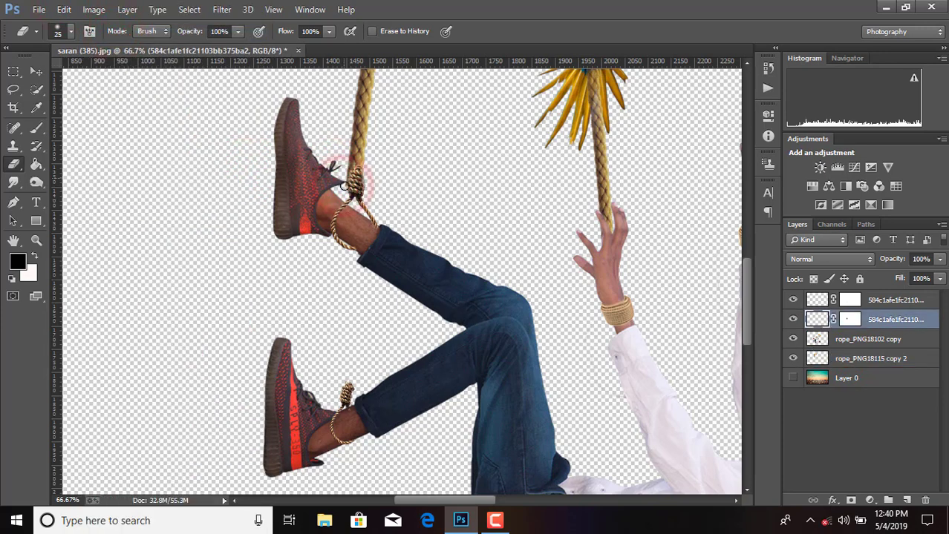
left_click(850, 359)
left_click(64, 9)
left_click(107, 35)
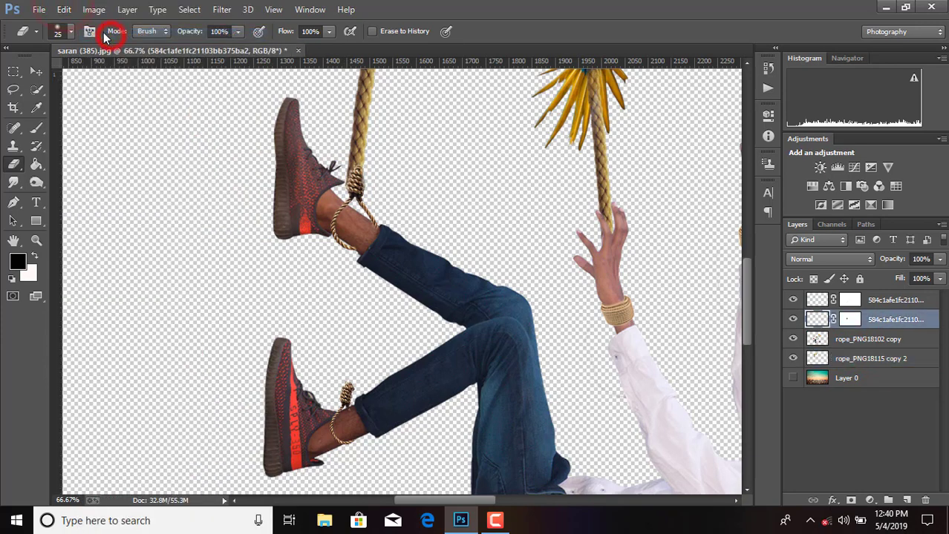
left_click(824, 359)
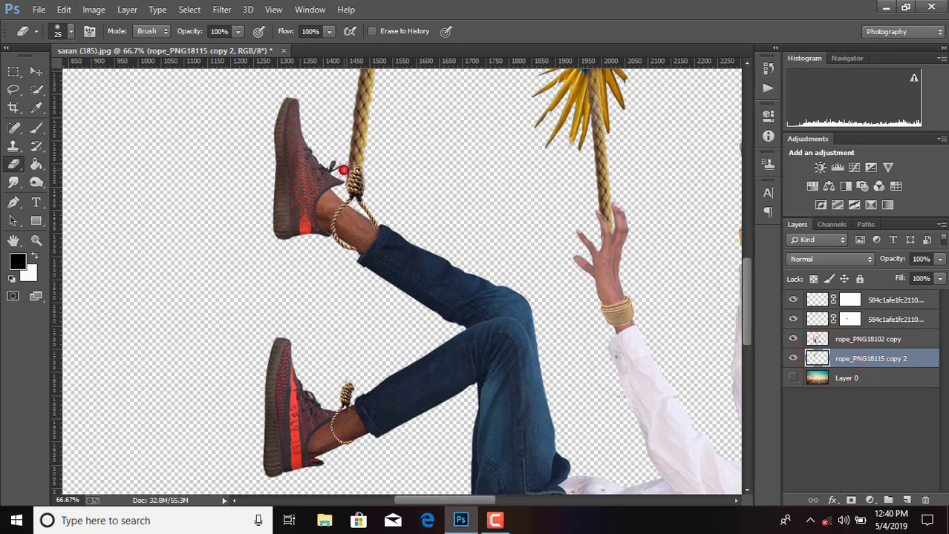
left_click_drag(343, 170, 360, 160)
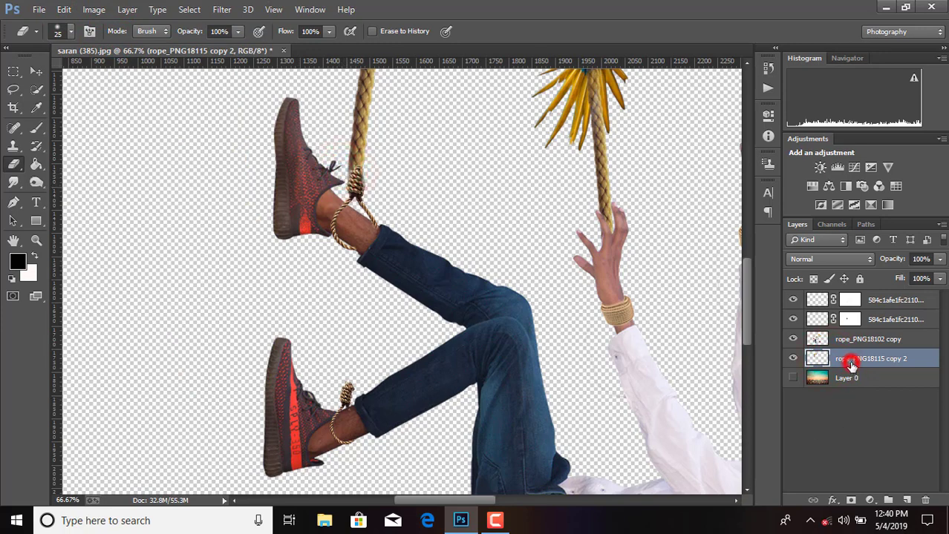
left_click_drag(851, 364, 906, 499)
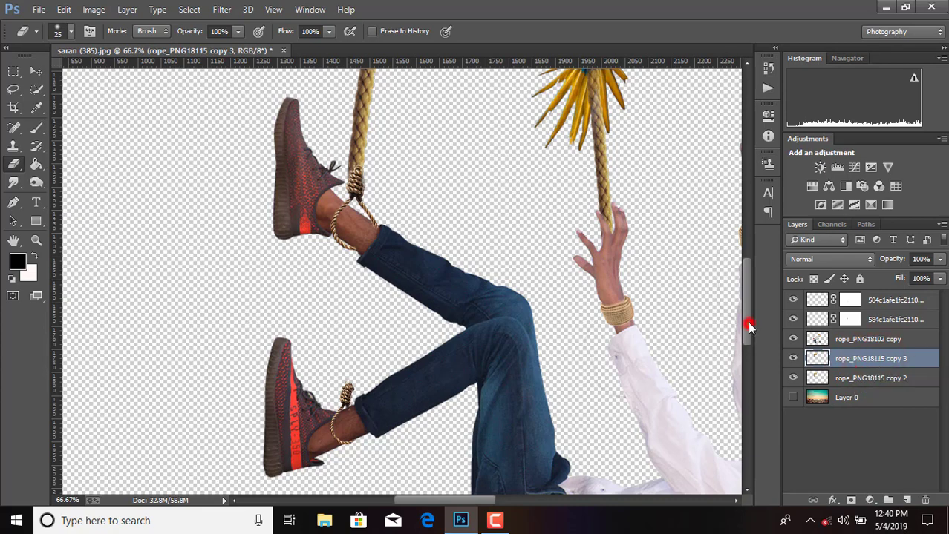
Move the copied parrot and rope down-left on the canvas.
left_click_drag(749, 327, 744, 299)
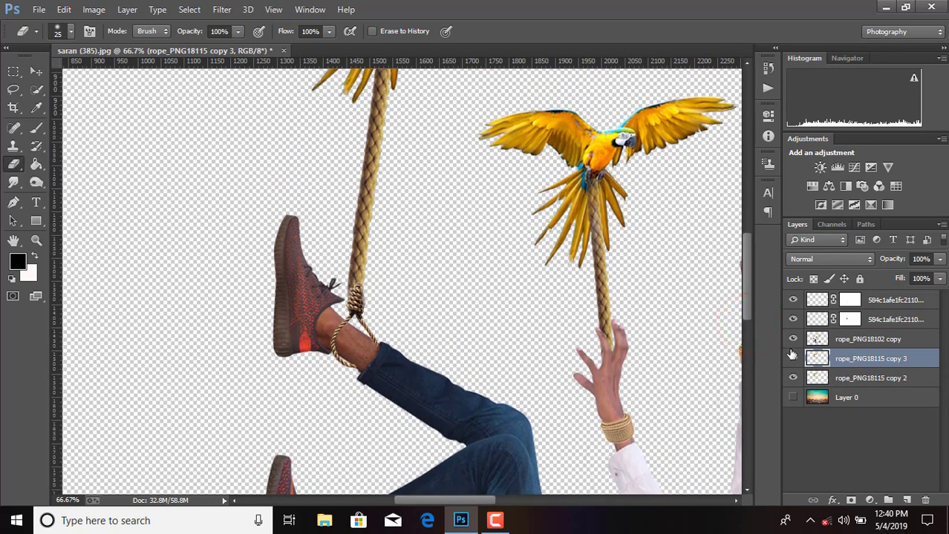
key("ctrl+minus")
key("ctrl+minus")
key("ctrl+minus")
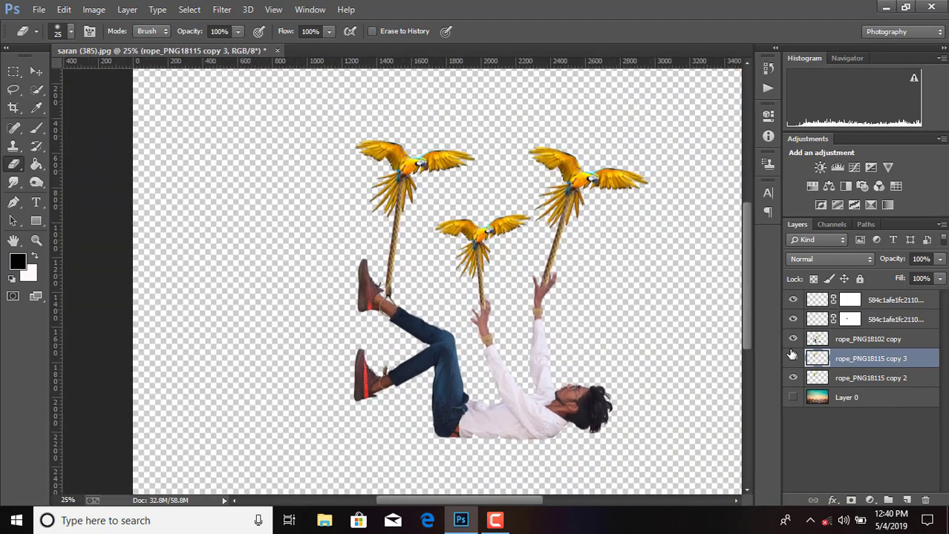
left_click(36, 70)
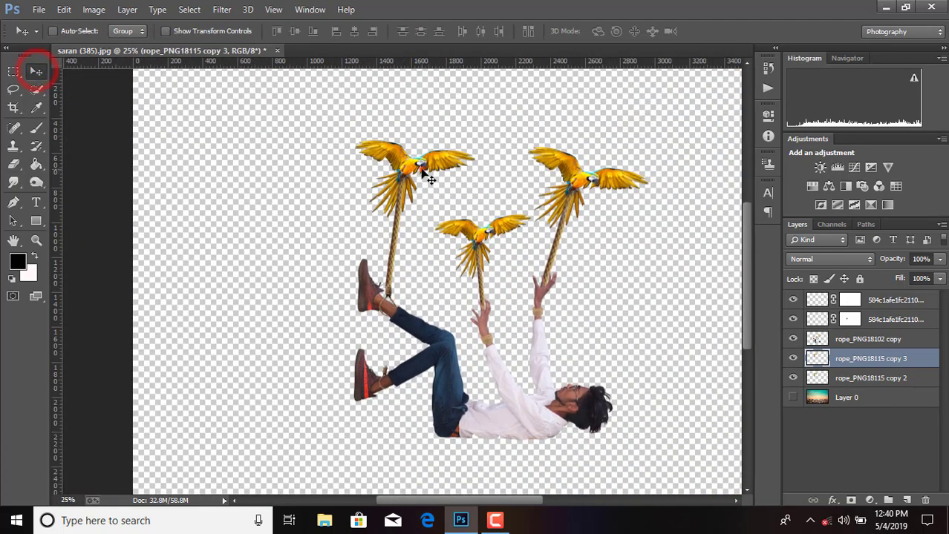
mouse_move(423, 167)
left_mouse_down()
mouse_move(408, 255)
mouse_move(427, 245)
left_mouse_up()
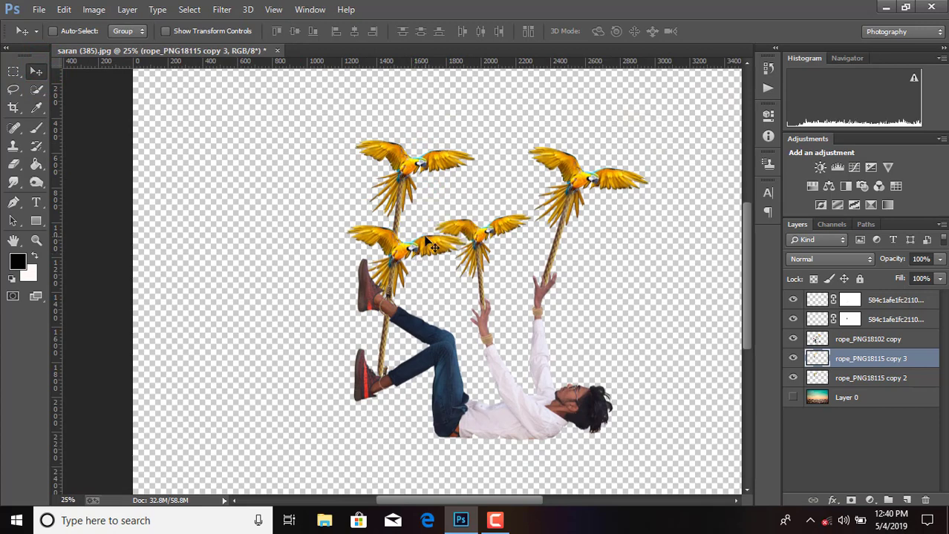
Rotate rope_PNG18115 copy 3 to -28.29°, shift it left, and stack it at the top.
key("ctrl+t")
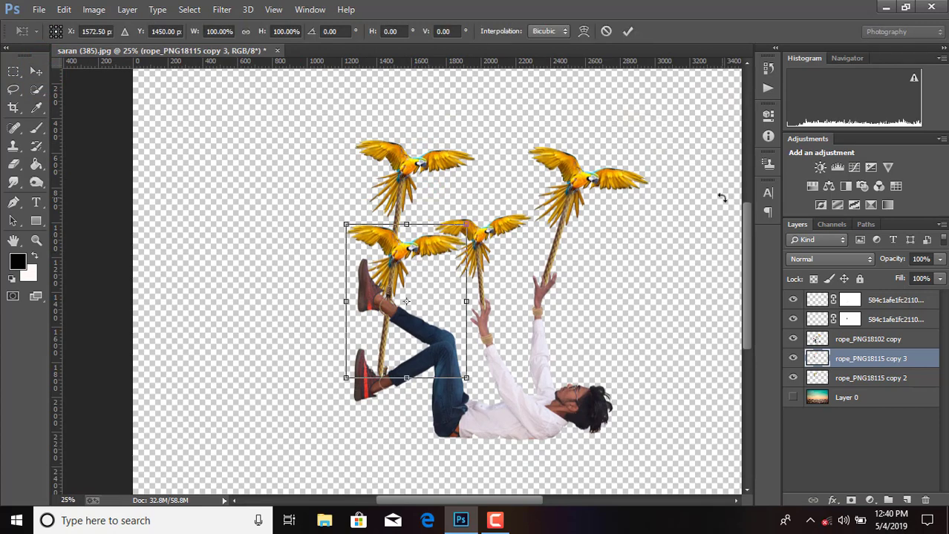
left_click_drag(525, 225, 478, 171)
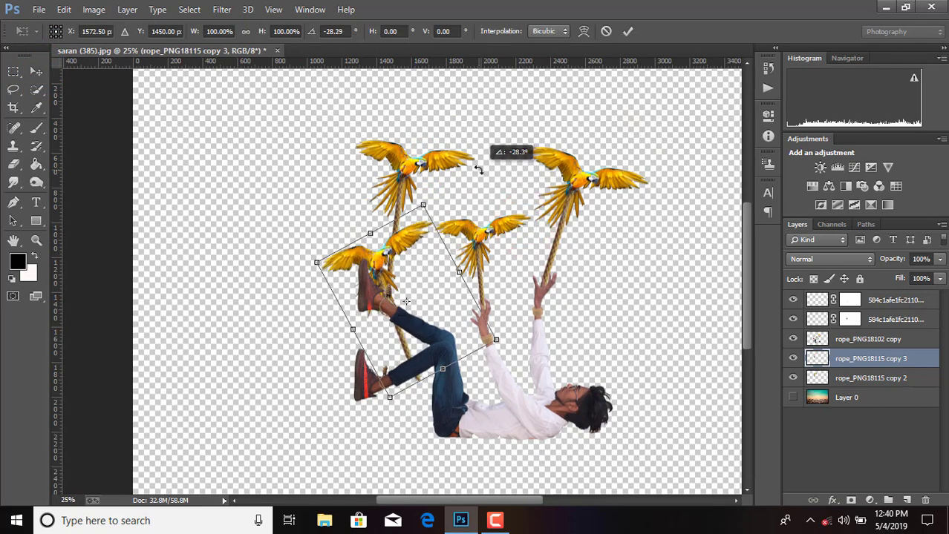
left_click_drag(408, 265, 381, 259)
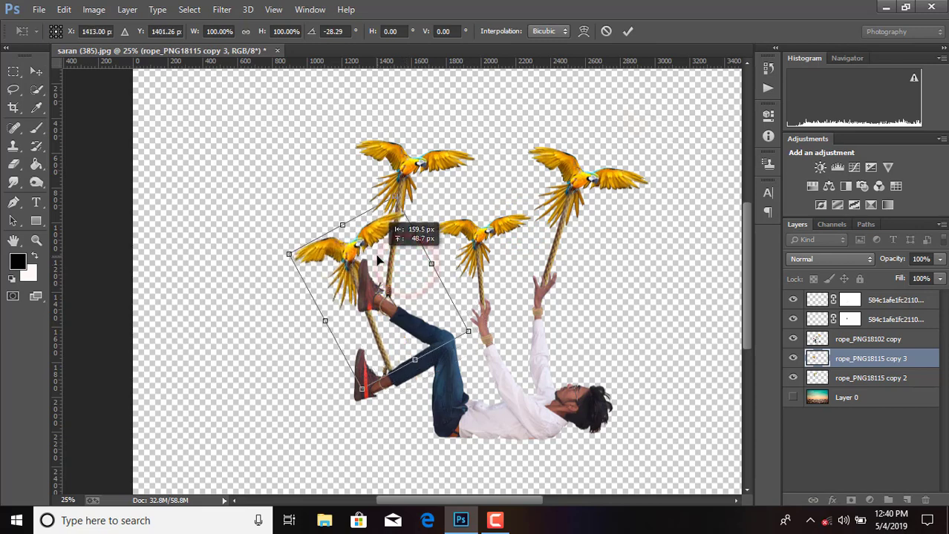
left_click(629, 31)
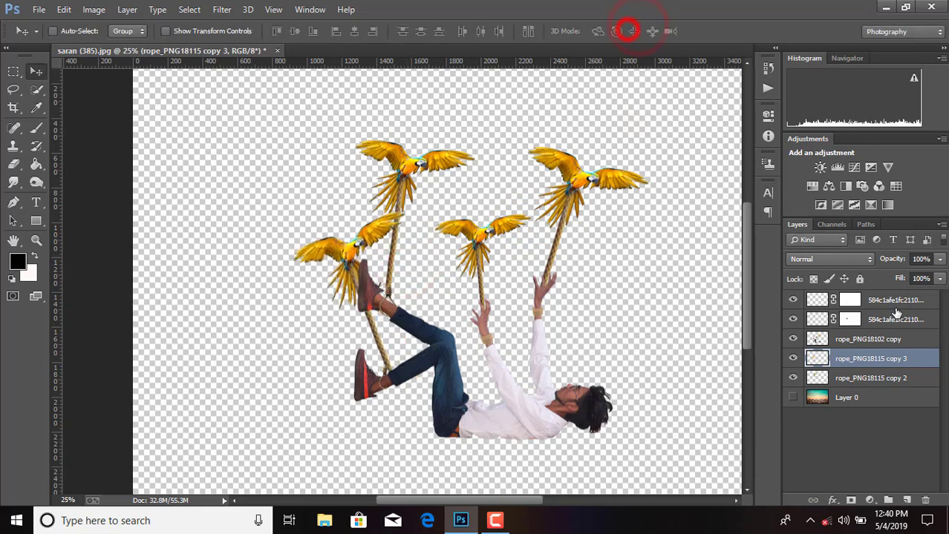
left_click(882, 359)
left_click_drag(877, 359, 853, 300)
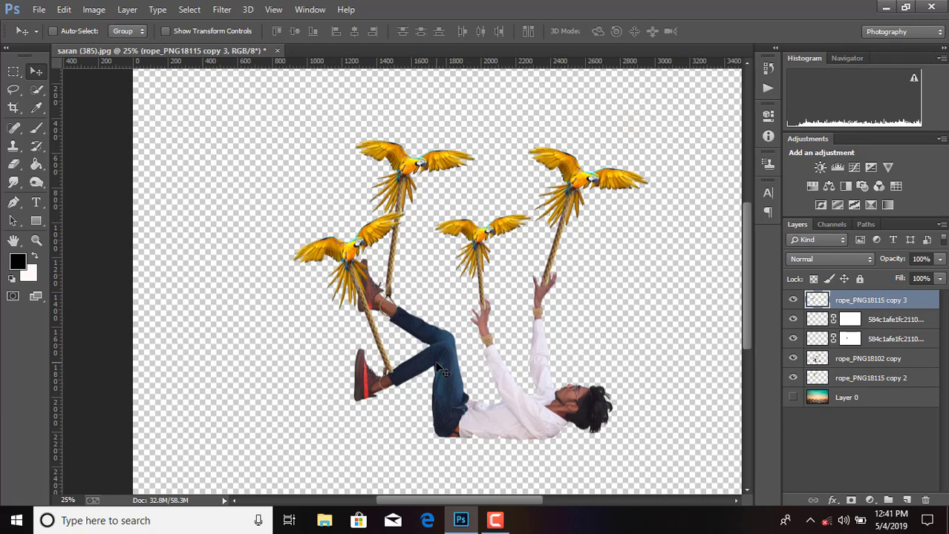
Tilt the lower-left parrot-and-rope copy about 3.9° and narrow it to 92% width so it reaches the ankle.
key("ctrl+t")
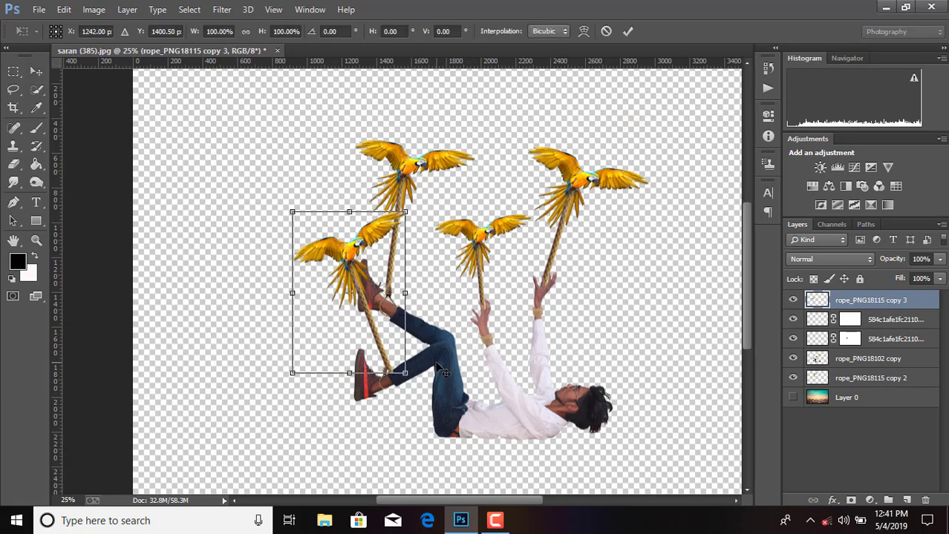
left_click_drag(442, 310, 435, 316)
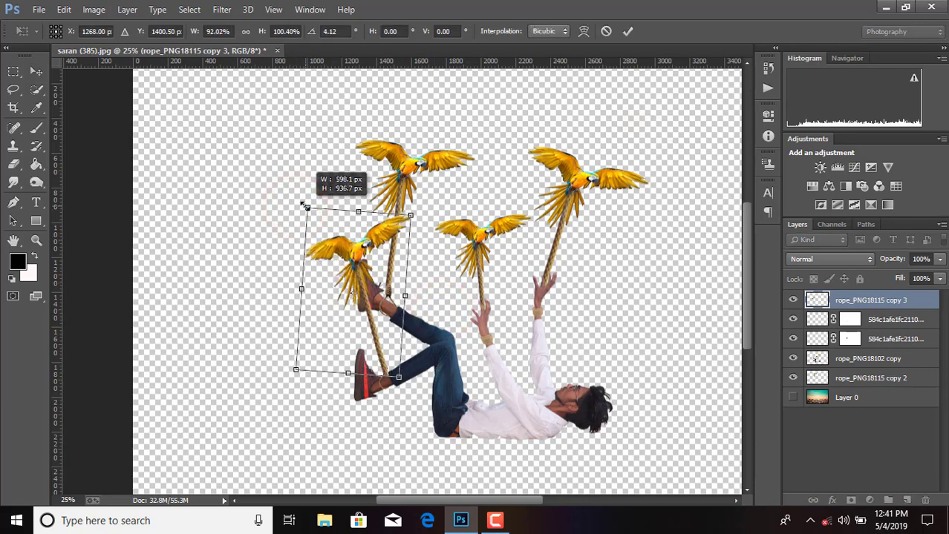
left_click_drag(295, 207, 307, 208)
left_click_drag(428, 369, 419, 359)
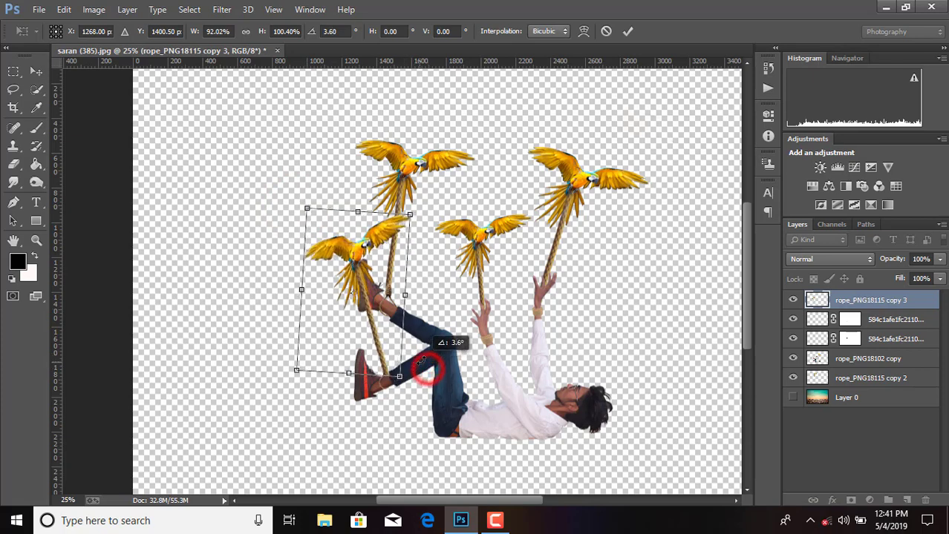
left_click(627, 30)
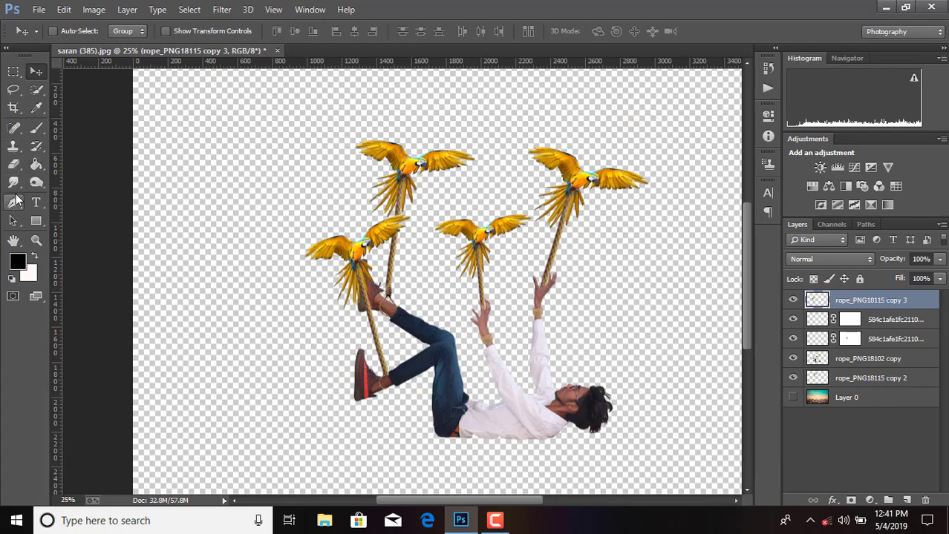
Zoom in on the ankle and erase the rope strands crossing it with the Eraser.
left_click(14, 165)
key("ctrl+plus")
key("ctrl+plus")
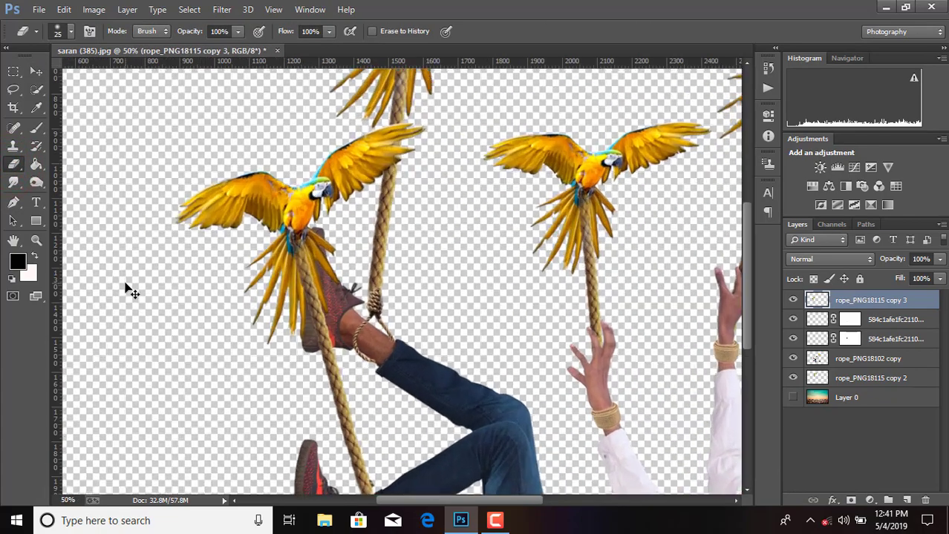
key("ctrl+plus")
scroll(629, 316, "down", 5)
scroll(520, 297, "down", 1)
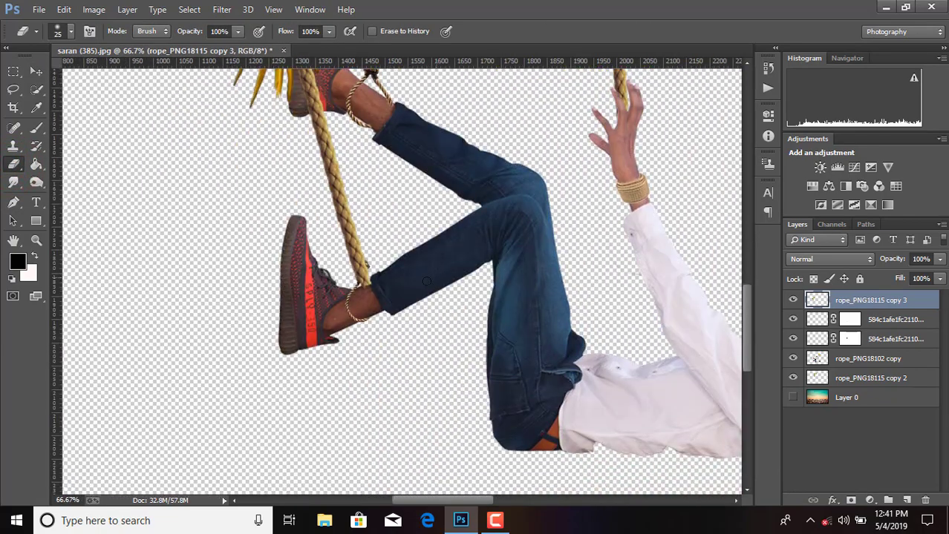
left_click_drag(364, 291, 368, 276)
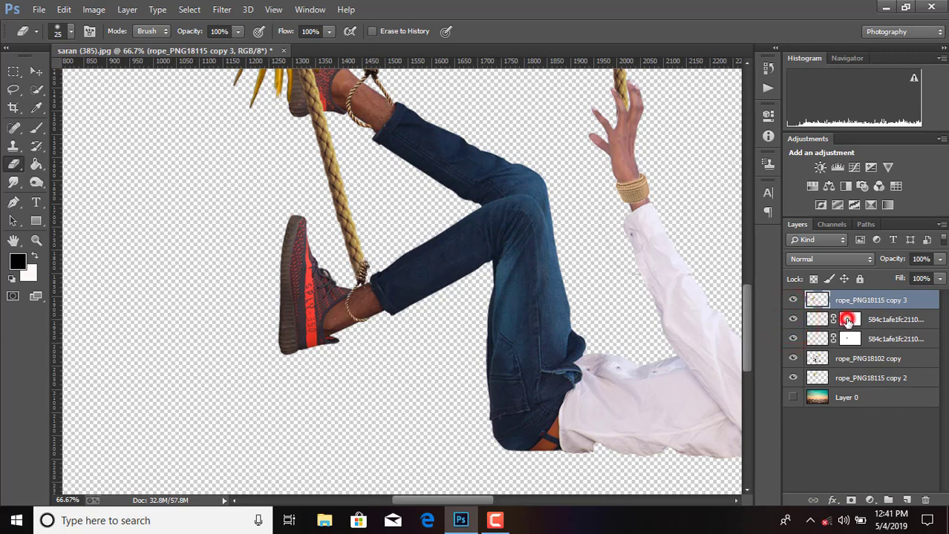
Paint on the man's layer mask to hide a small rope patch near the ankle.
left_click(850, 319)
left_click(36, 127)
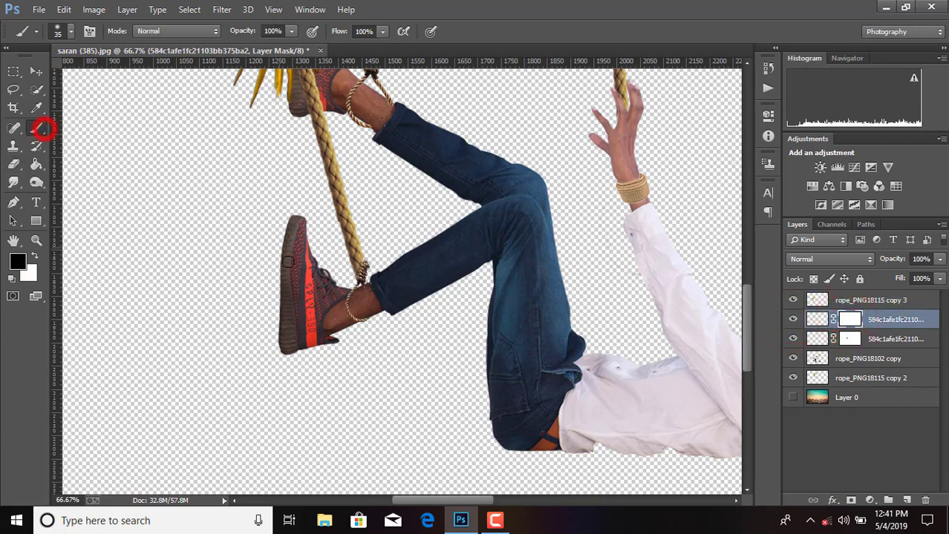
left_click(372, 255)
left_click_drag(373, 255, 367, 250)
key("ctrl+minus")
key("ctrl+minus")
key("ctrl+minus")
key("ctrl+minus")
key("ctrl+minus")
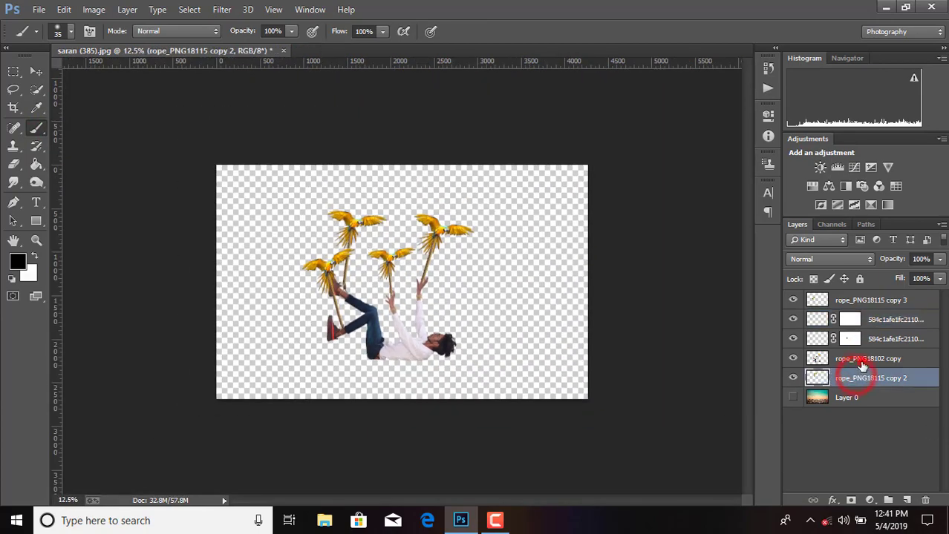
Merge the man and parrot cutout layers into one and show the beach background Layer 0.
left_click_drag(856, 379, 882, 300)
right_click(882, 300)
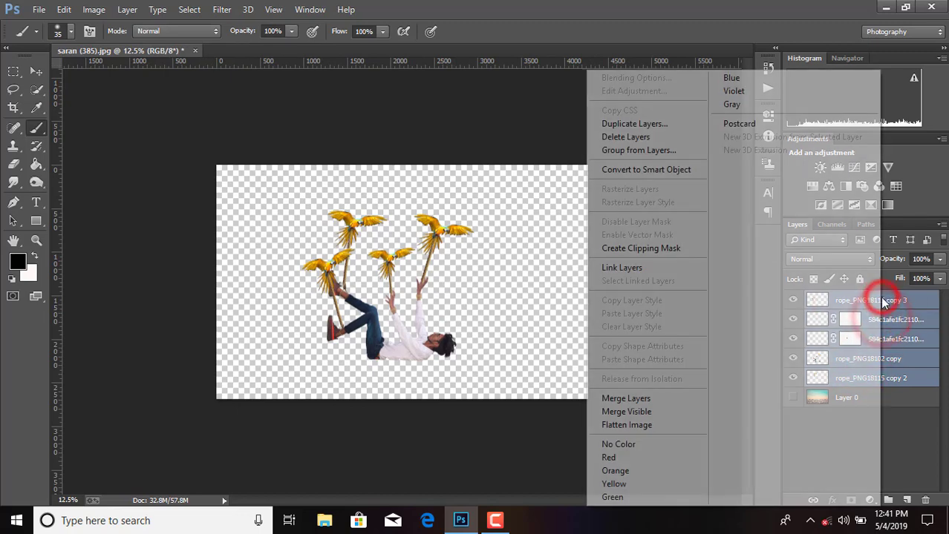
left_click(660, 395)
left_click(792, 320)
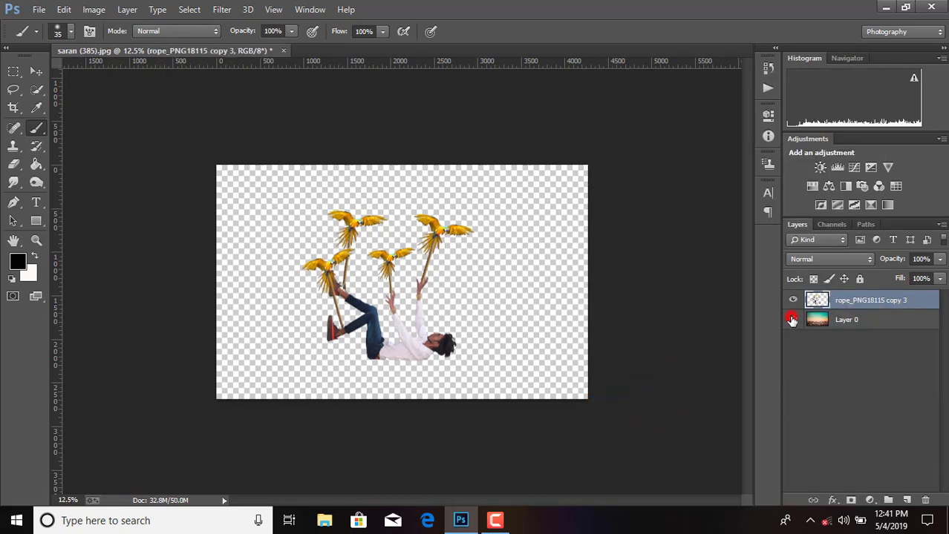
left_click(870, 301)
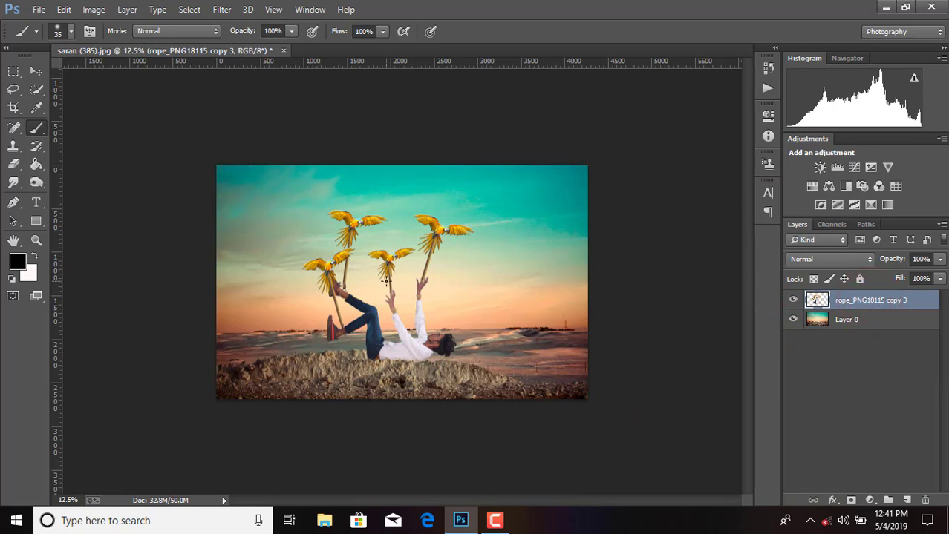
Scale the merged man-and-parrots layer to about 65% and move it nearer the horizon.
key("ctrl+t")
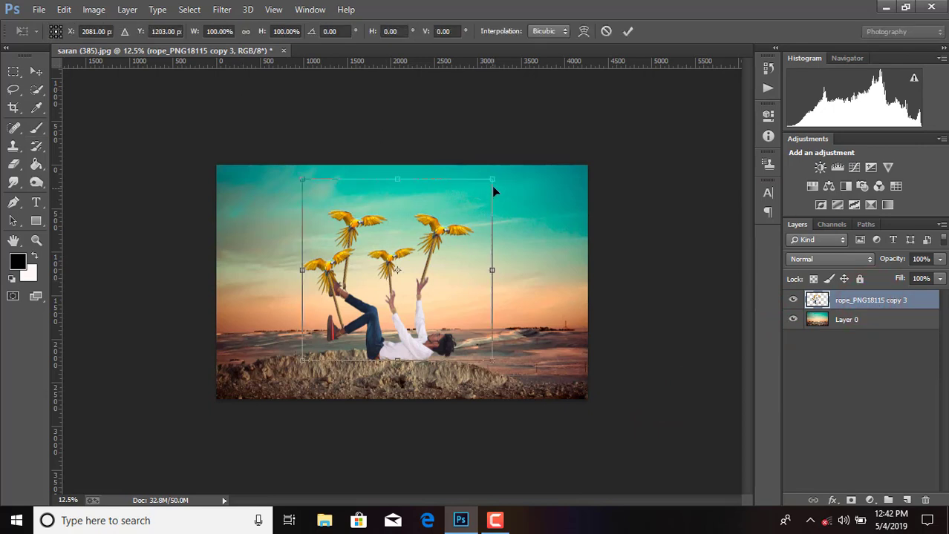
left_click_drag(494, 180, 462, 207)
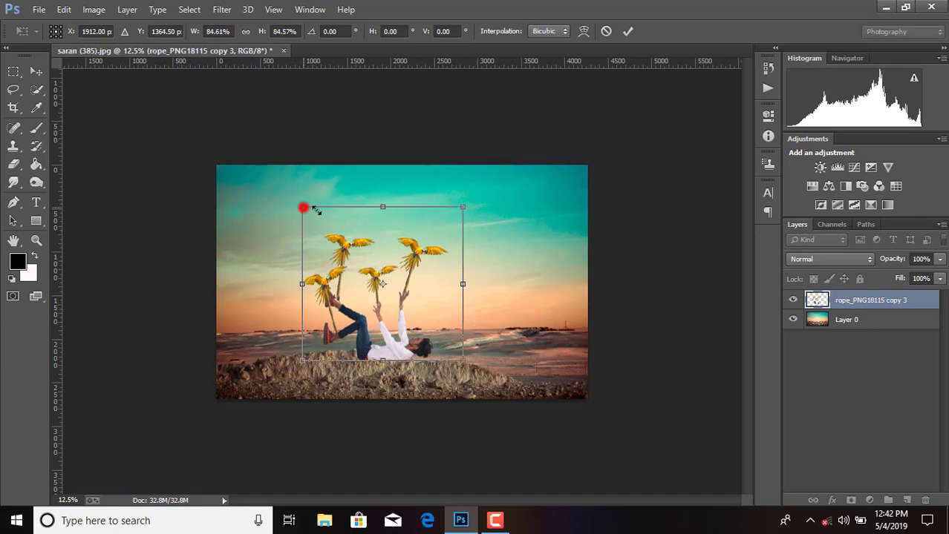
left_click_drag(303, 207, 350, 252)
key("ctrl+plus")
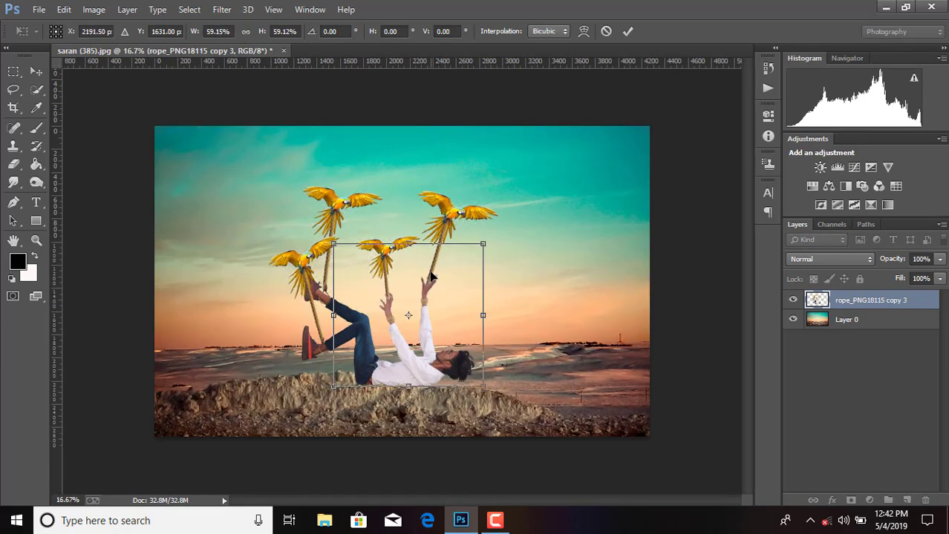
key("ctrl+plus")
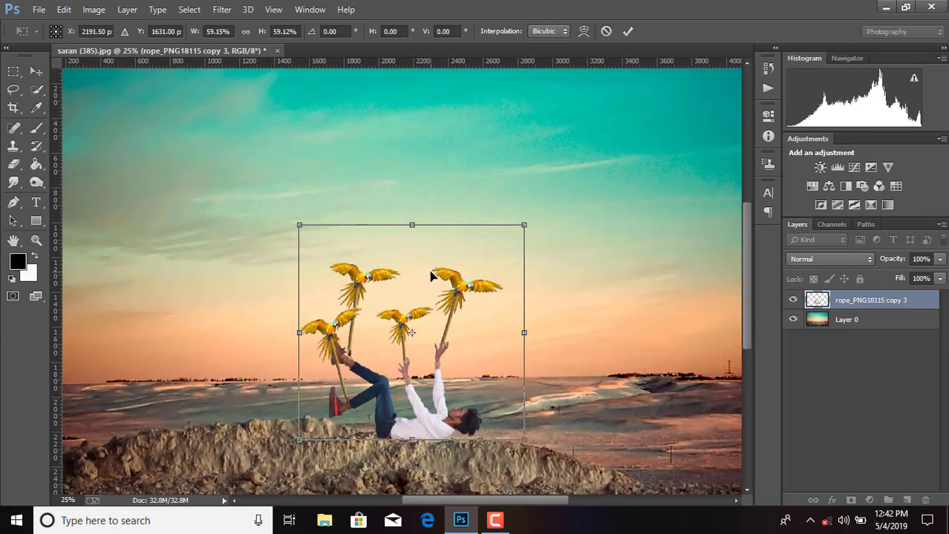
key("ctrl+minus")
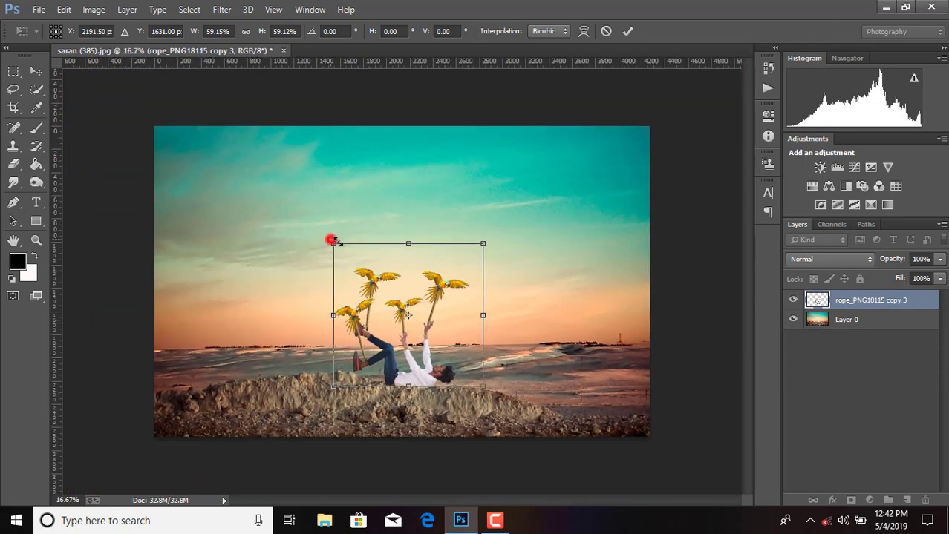
left_click_drag(332, 241, 344, 254)
left_click_drag(434, 306, 441, 287)
left_click_drag(493, 232, 516, 210)
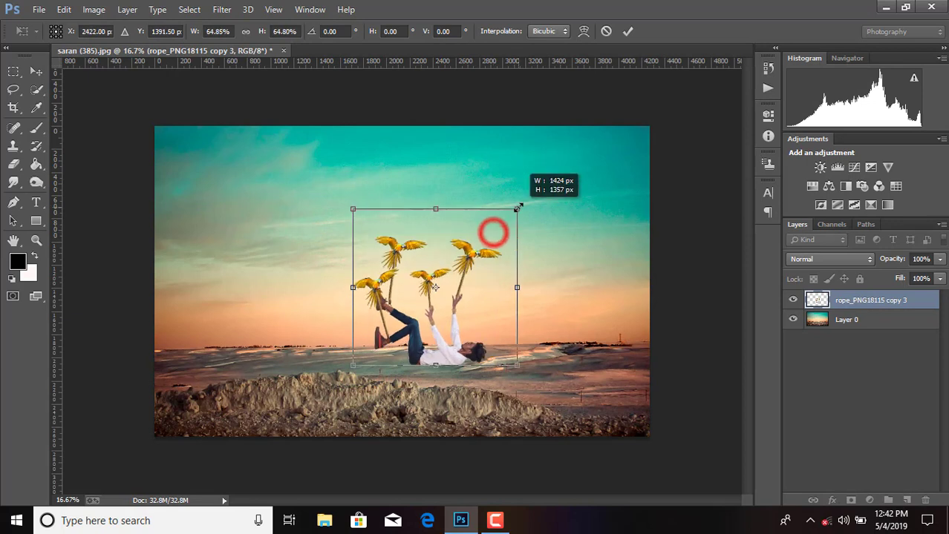
left_click(627, 31)
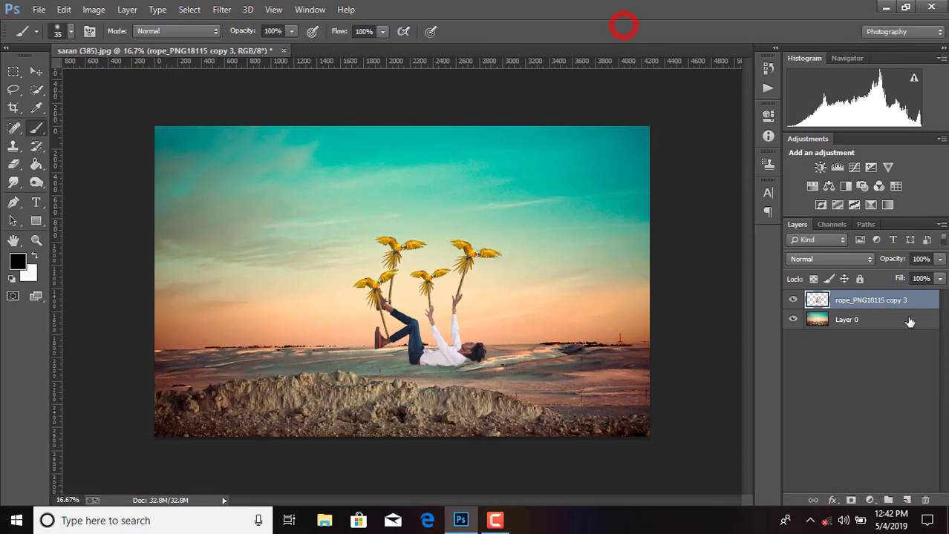
Crop the left and right edges inward to a tall portrait frame around the man and parrots.
left_click(13, 107)
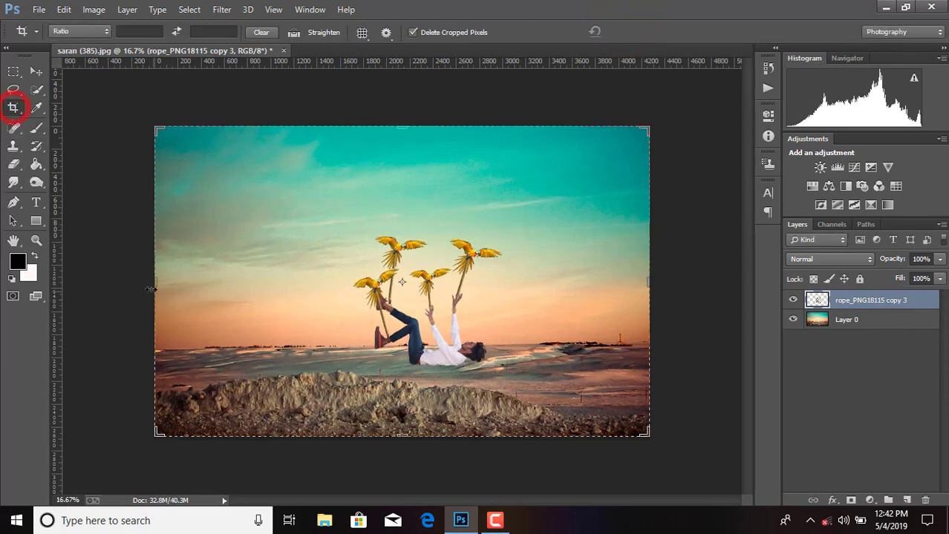
left_click_drag(153, 281, 224, 278)
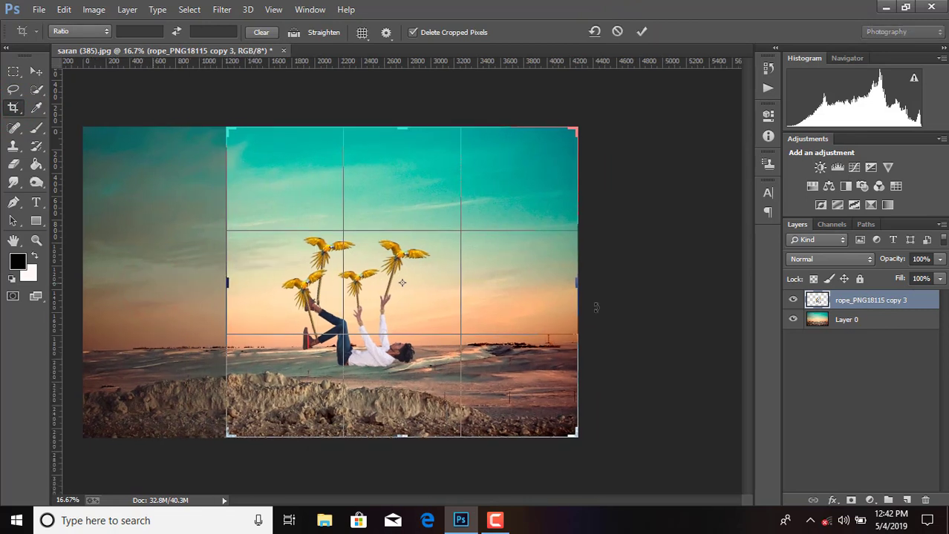
left_click_drag(571, 287, 518, 284)
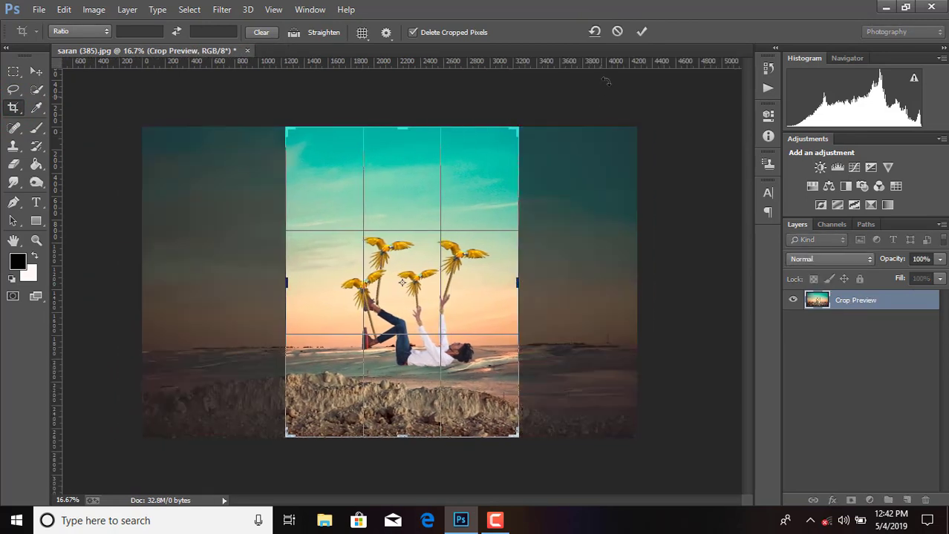
left_click(640, 32)
key("ctrl+plus")
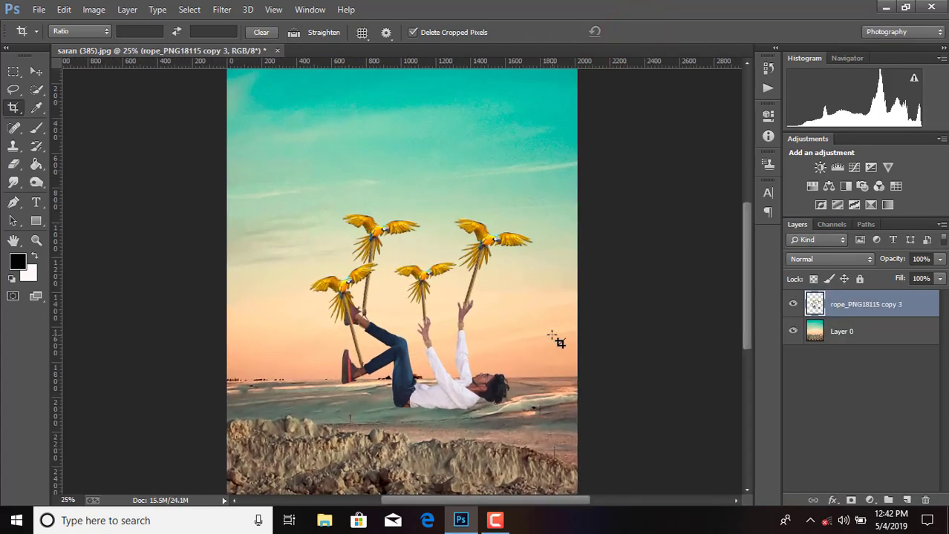
left_click(835, 343)
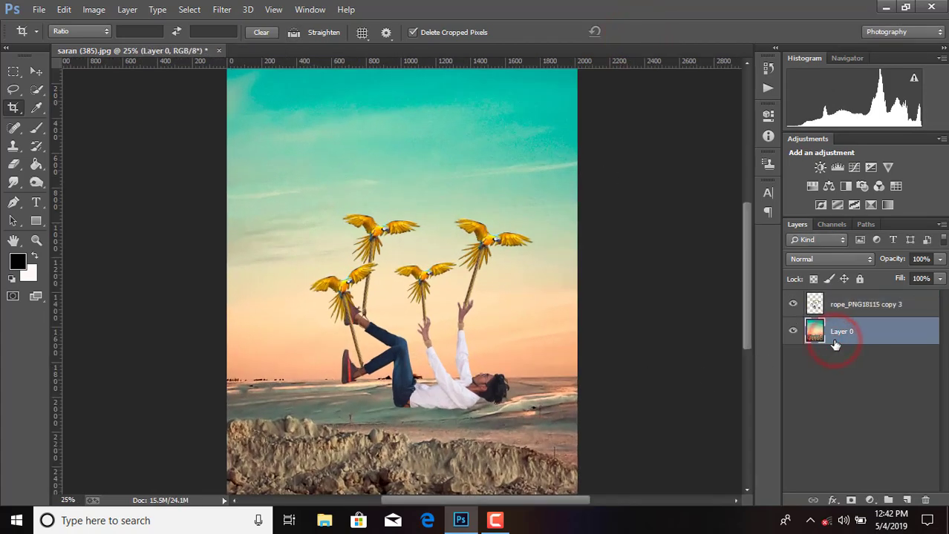
Enlarge the beach background to about 131% so sky and sea fill the frame.
key("ctrl+t")
key("ctrl+minus")
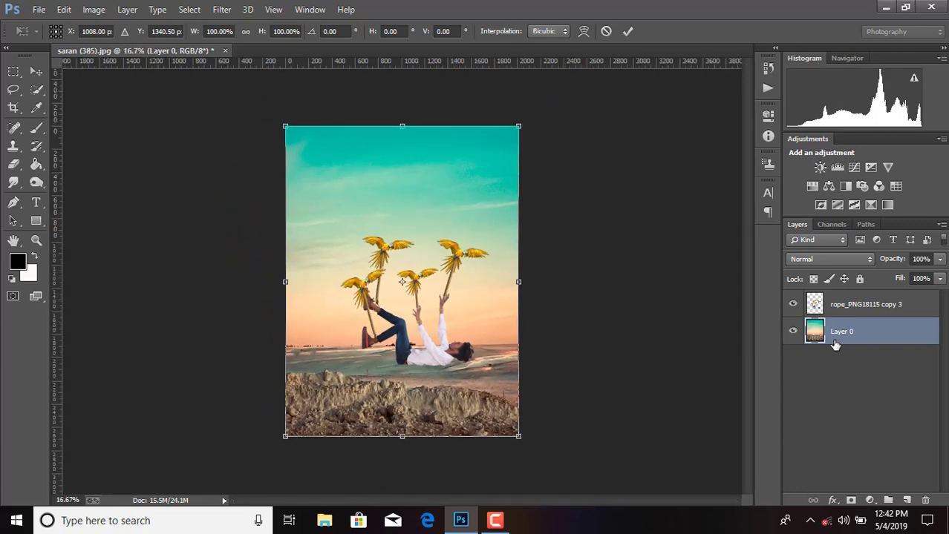
left_click_drag(517, 436, 580, 508)
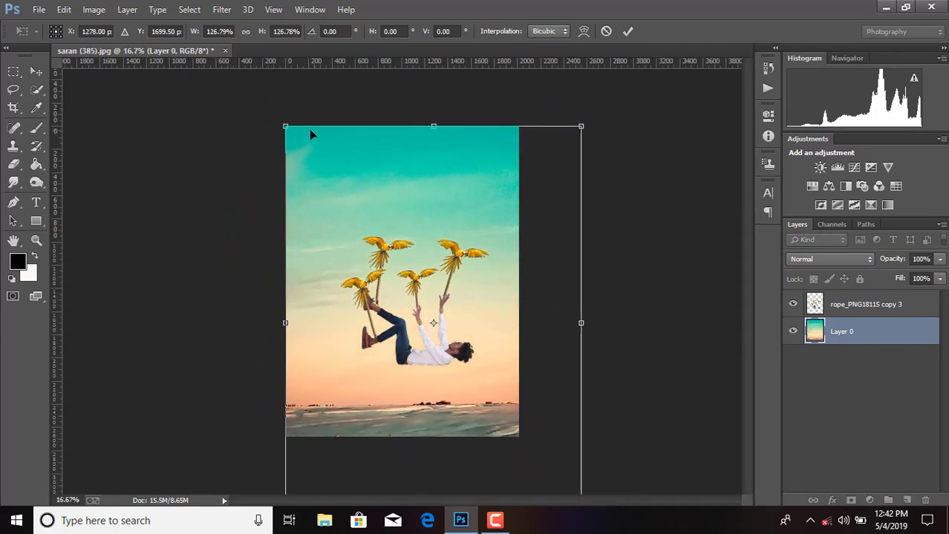
left_click_drag(285, 126, 274, 112)
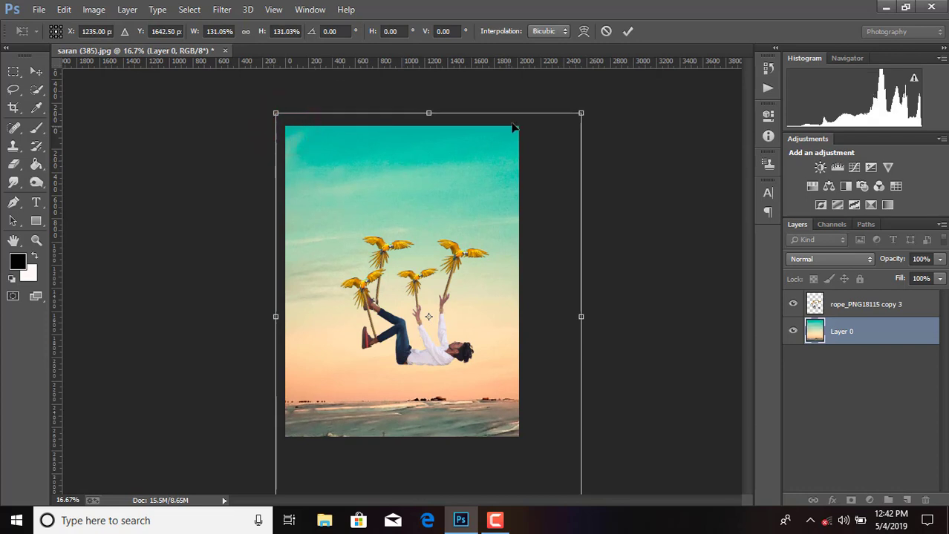
left_click(627, 31)
Move the parrots-and-man layer lower and left and enlarge it slightly.
key("c")
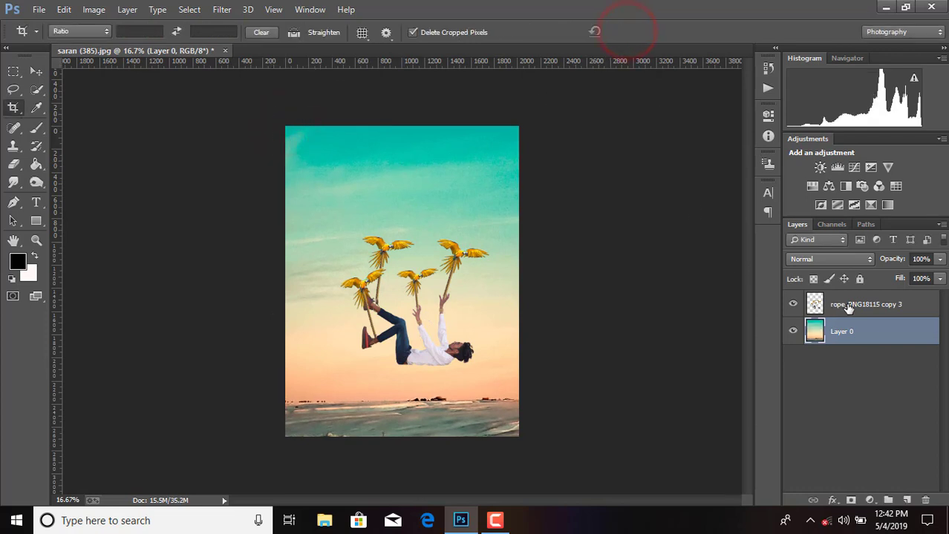
left_click(848, 305)
key("ctrl+t")
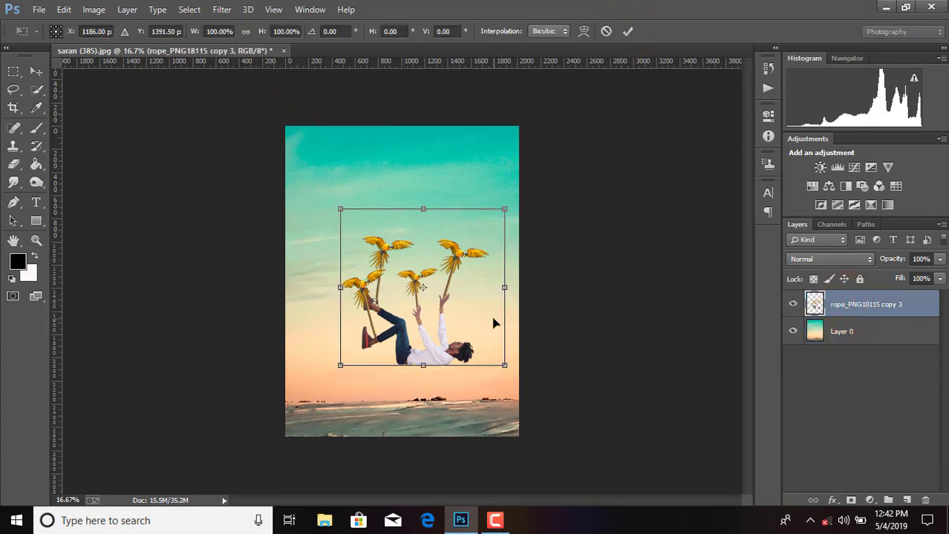
left_click_drag(494, 323, 476, 335)
left_click_drag(484, 223, 499, 210)
left_click(626, 34)
Apply a Box Blur of about 18 pixels to the background Layer 0.
key("c")
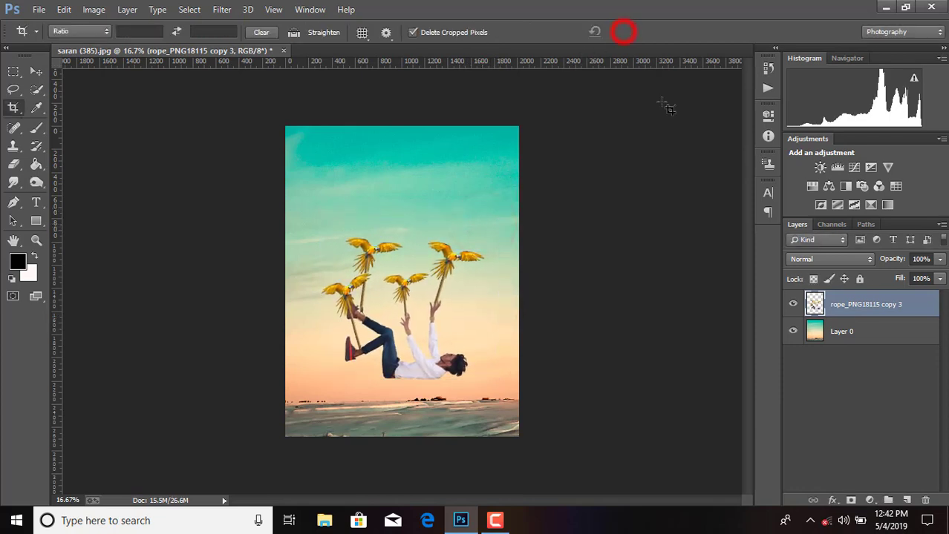
left_click(861, 332)
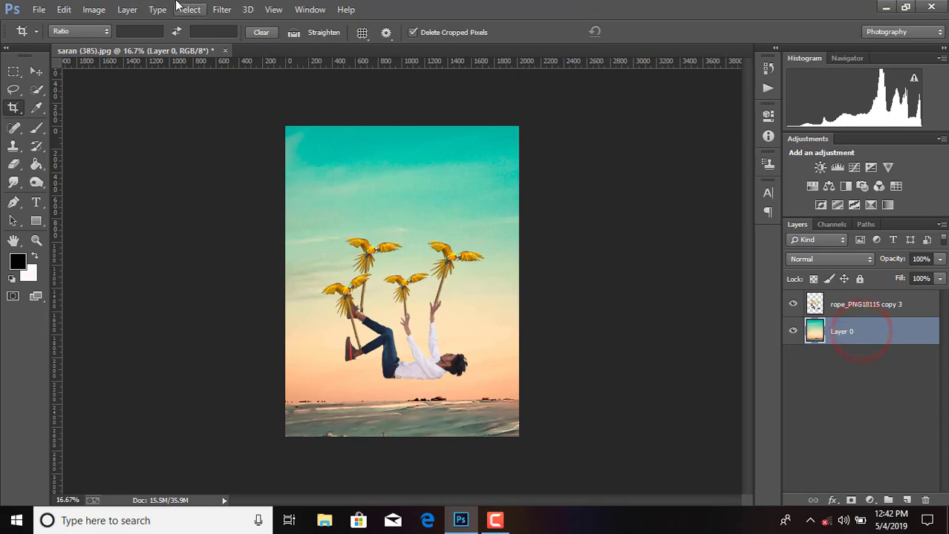
left_click(225, 9)
mouse_move(229, 177)
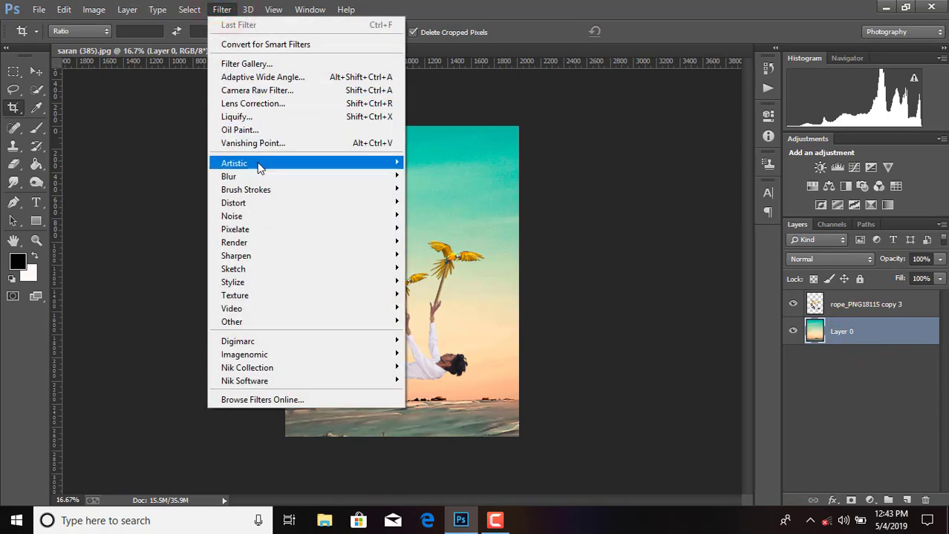
left_click(446, 261)
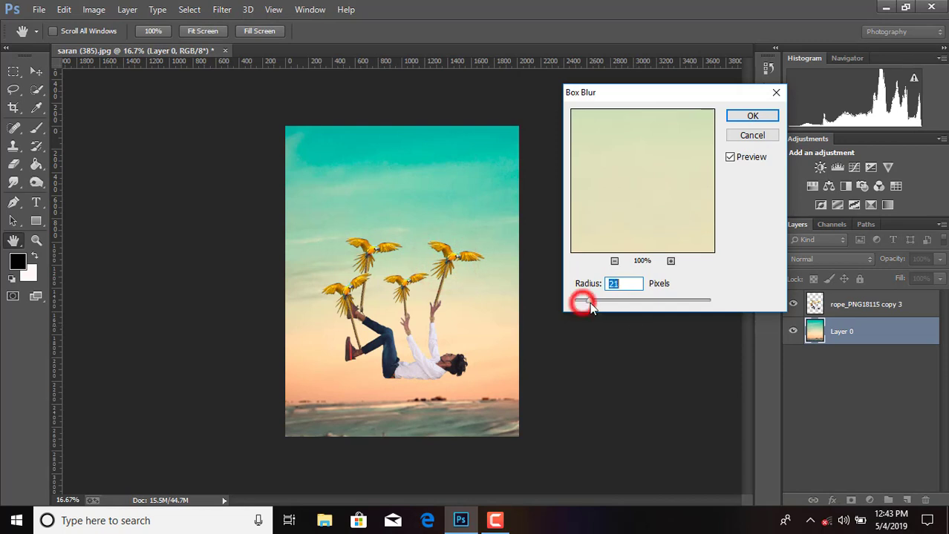
left_click_drag(582, 303, 587, 303)
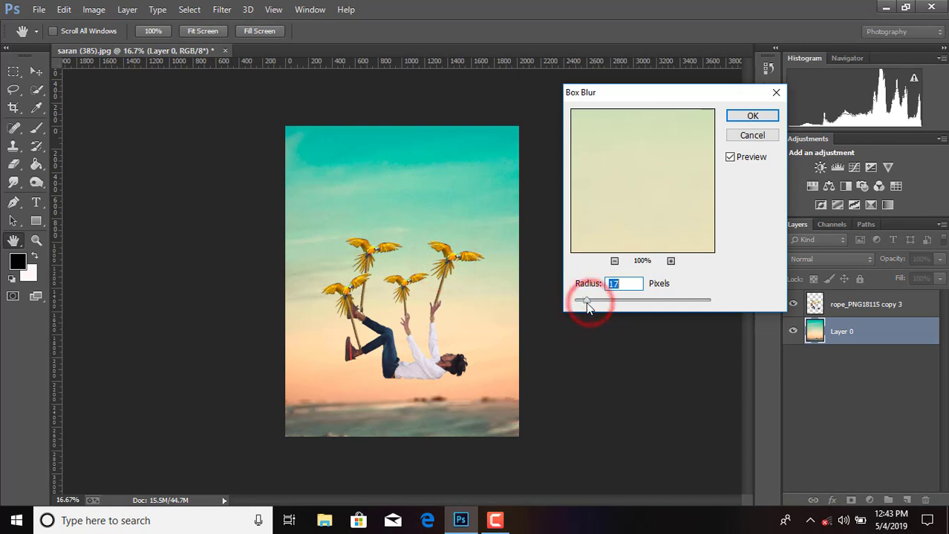
left_click(751, 117)
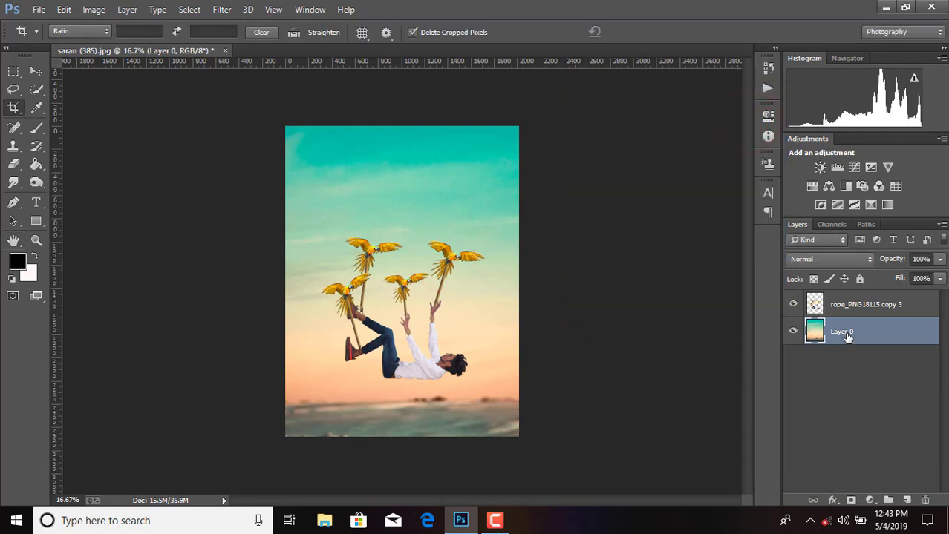
Enlarge the parrots-and-man layer to about 107% and nudge it slightly left.
left_click(862, 310)
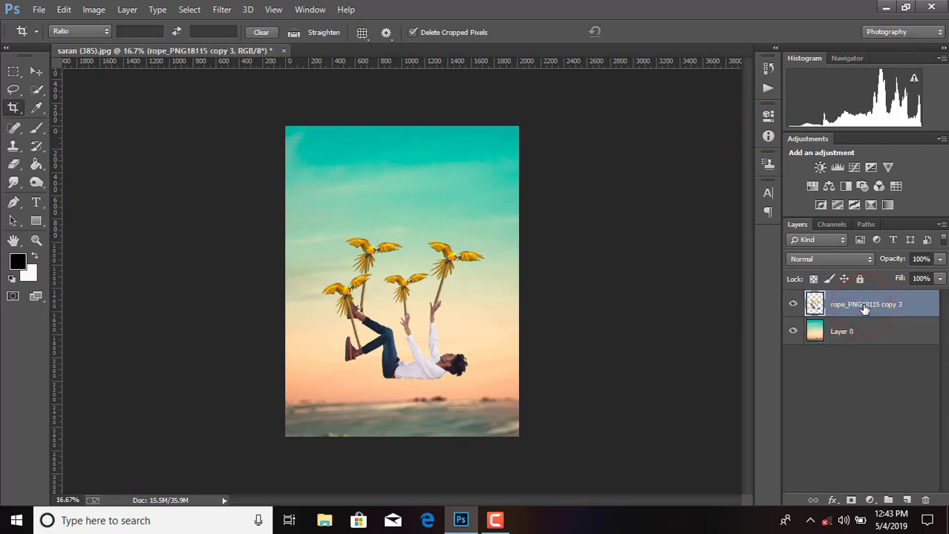
key("ctrl+t")
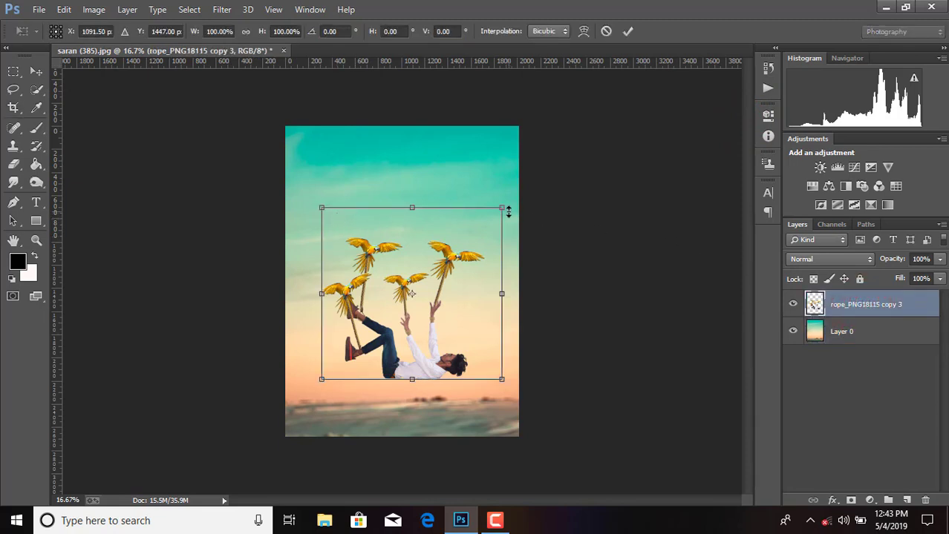
left_click_drag(506, 210, 518, 197)
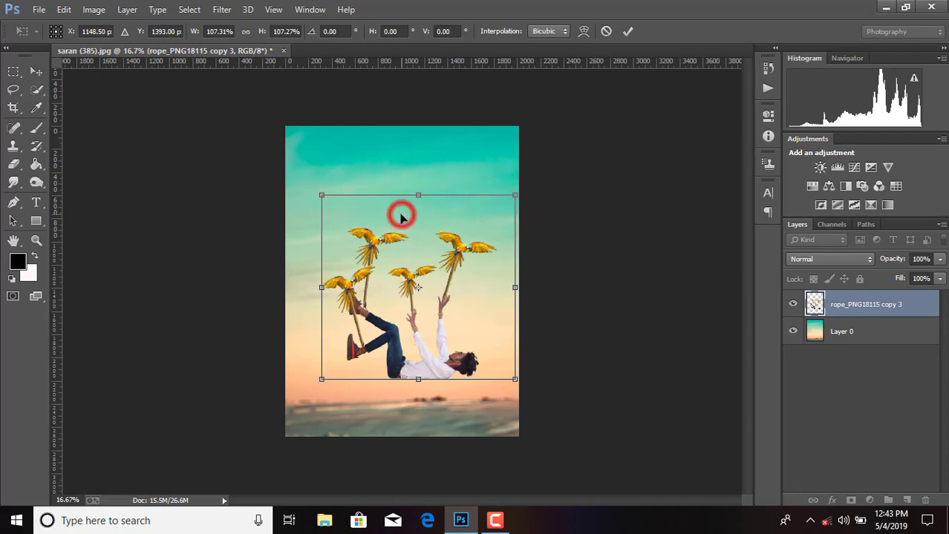
left_click_drag(400, 217, 394, 217)
left_click(627, 32)
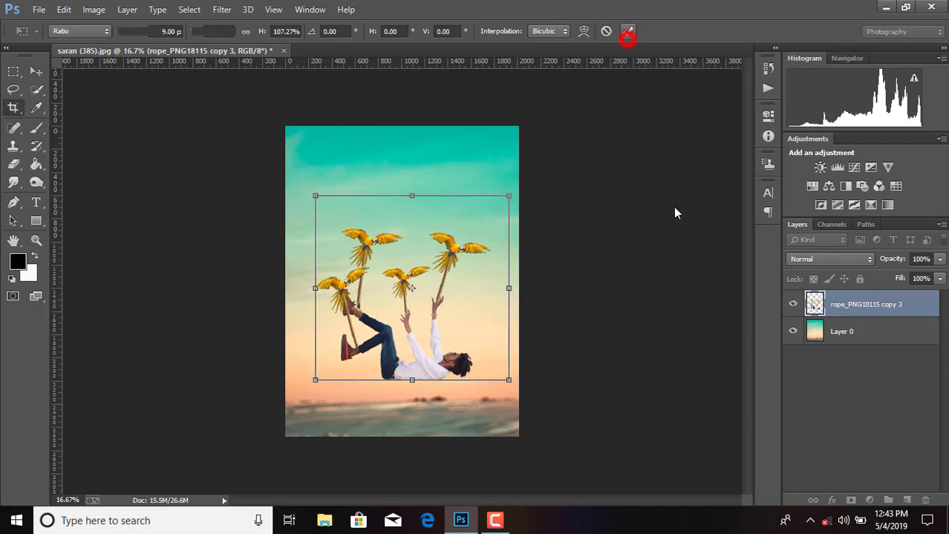
Merge all visible layers into a single layer.
right_click(876, 339)
left_click(615, 411)
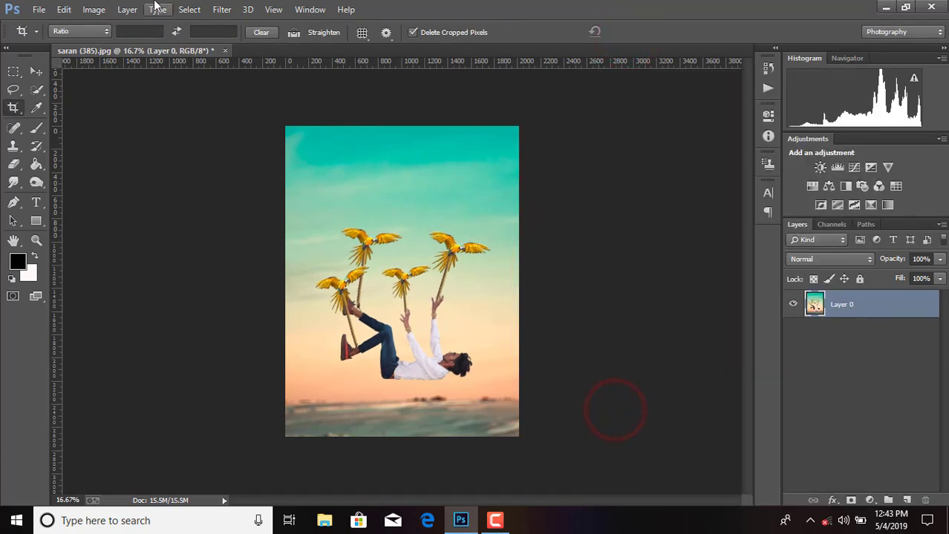
left_click(221, 9)
In Camera Raw, set Clarity +41, Blacks -37, brighter Whites and luminance noise reduction 39.
left_click(266, 89)
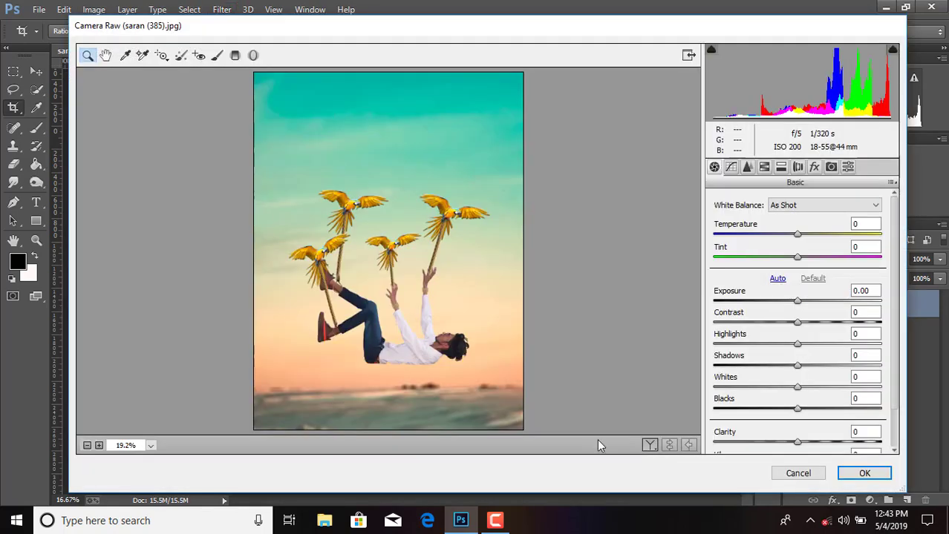
left_click_drag(797, 443, 831, 443)
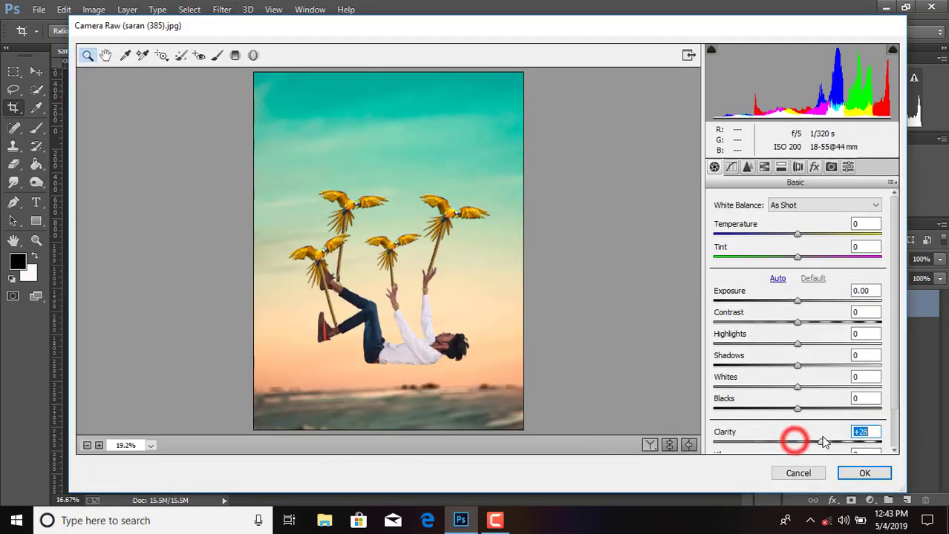
mouse_move(796, 409)
left_mouse_down()
mouse_move(766, 409)
mouse_move(824, 386)
mouse_move(830, 365)
mouse_move(818, 343)
left_mouse_up()
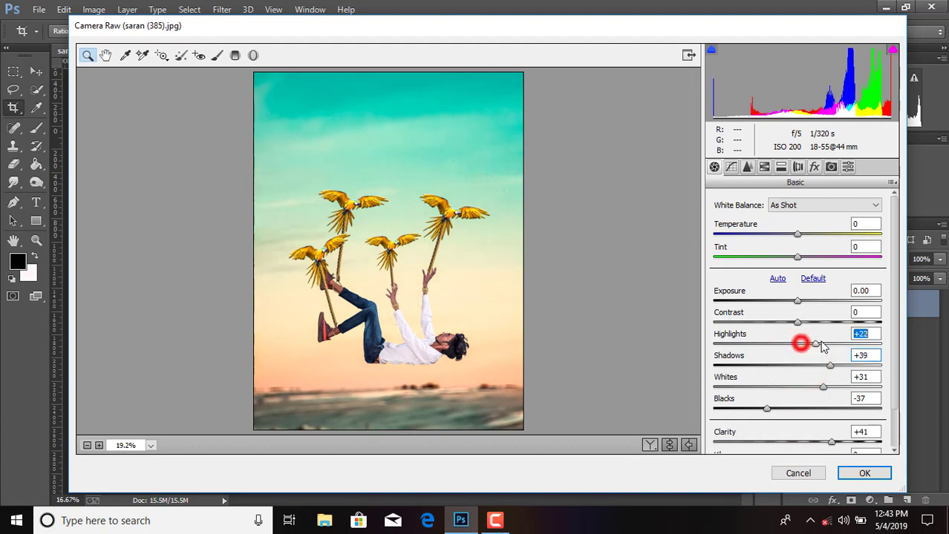
left_click(730, 167)
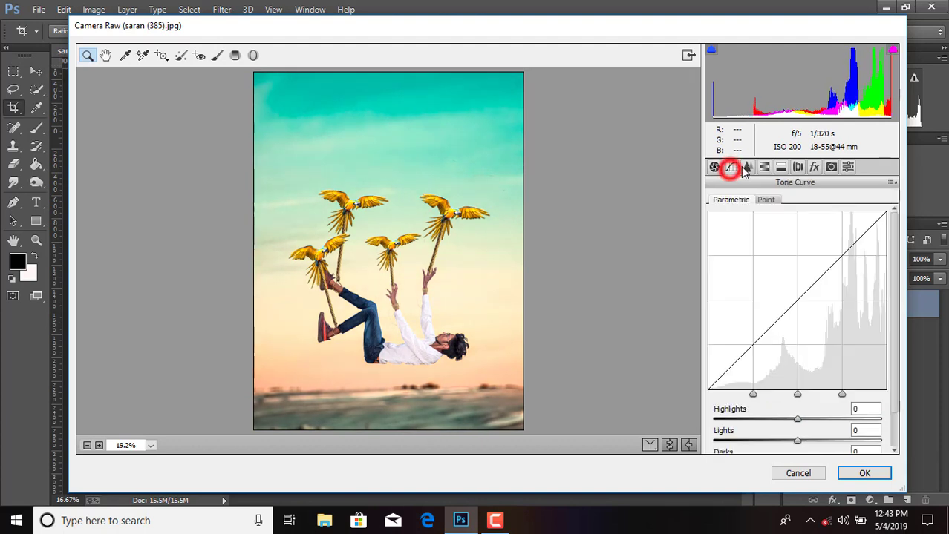
left_click(747, 167)
left_click_drag(714, 338, 780, 335)
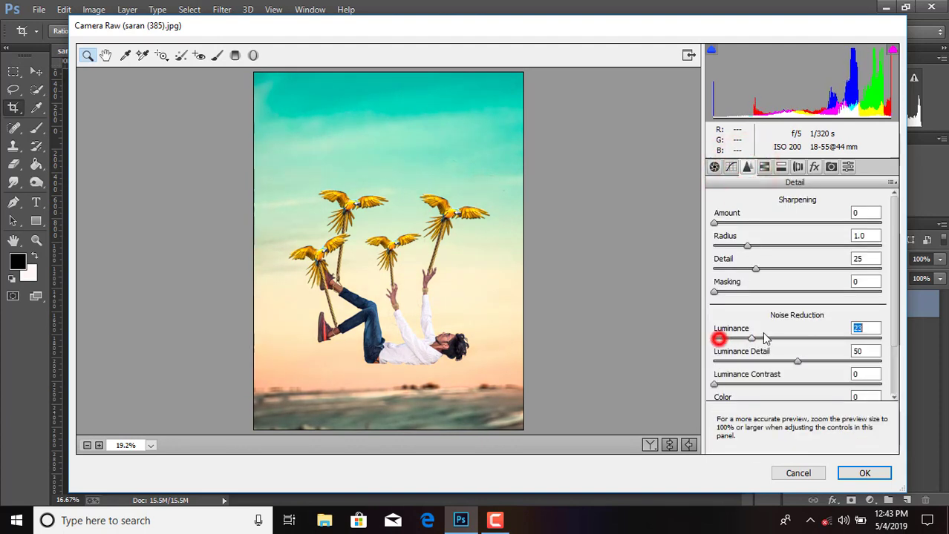
Boost Yellow/Orange saturation, shift Oranges hue -14, Aquas hue +33 and saturation +49, add vignette, apply.
left_click(765, 167)
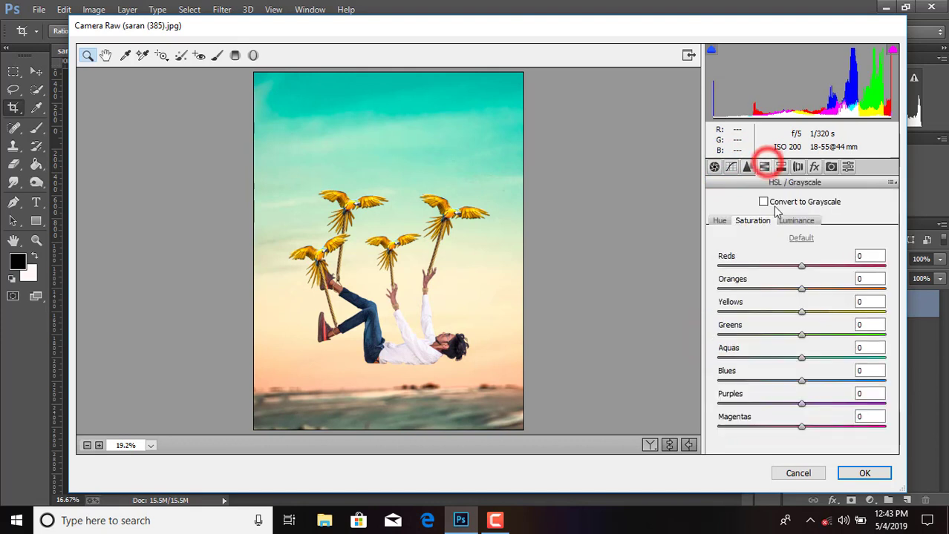
mouse_move(802, 312)
left_mouse_down()
mouse_move(842, 311)
mouse_move(830, 288)
left_mouse_up()
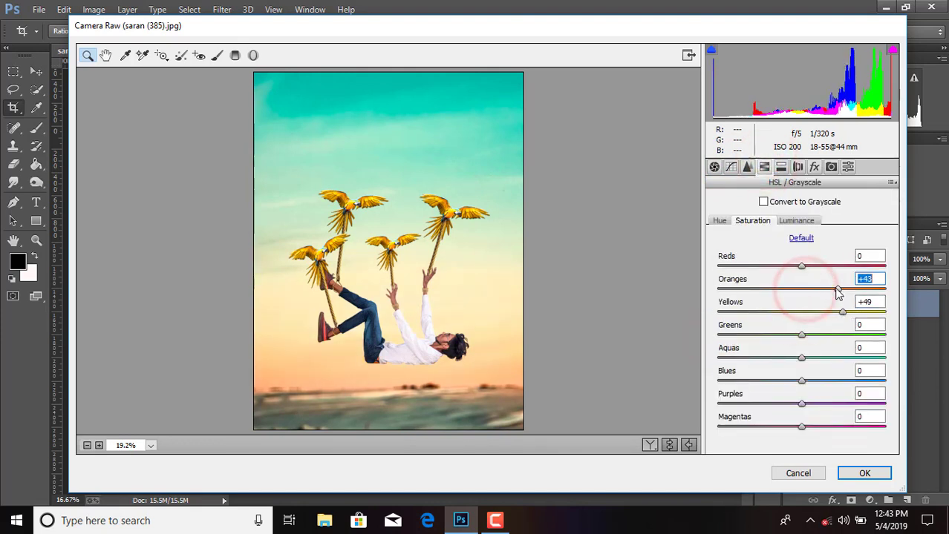
left_click(720, 220)
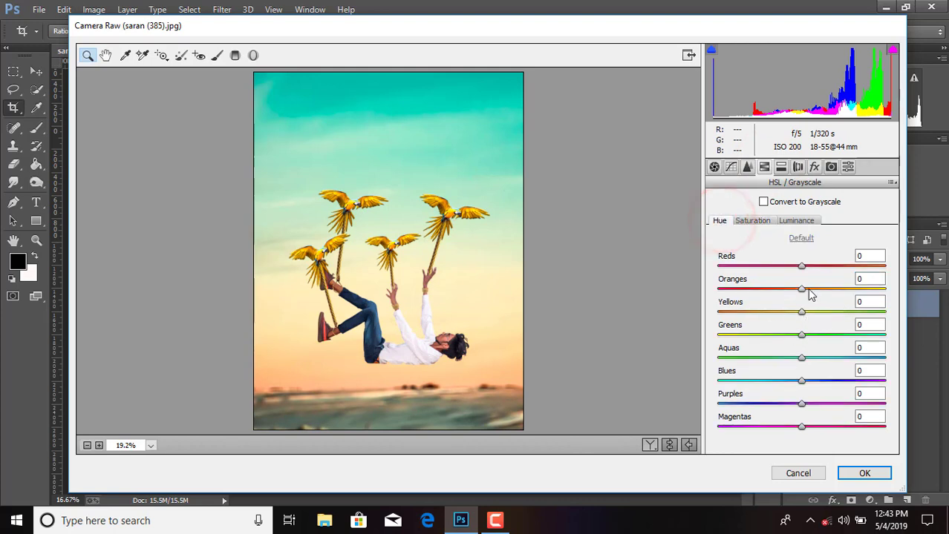
mouse_move(802, 289)
left_mouse_down()
mouse_move(789, 289)
mouse_move(790, 307)
mouse_move(821, 289)
mouse_move(784, 317)
left_mouse_up()
mouse_move(801, 357)
left_mouse_down()
mouse_move(842, 361)
mouse_move(788, 347)
left_mouse_up()
left_click(752, 221)
left_click(814, 167)
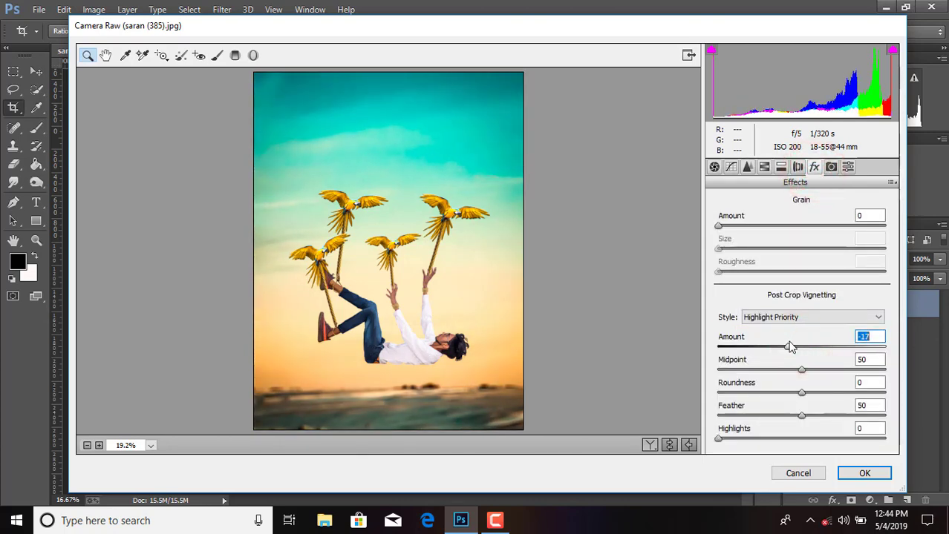
left_click(846, 475)
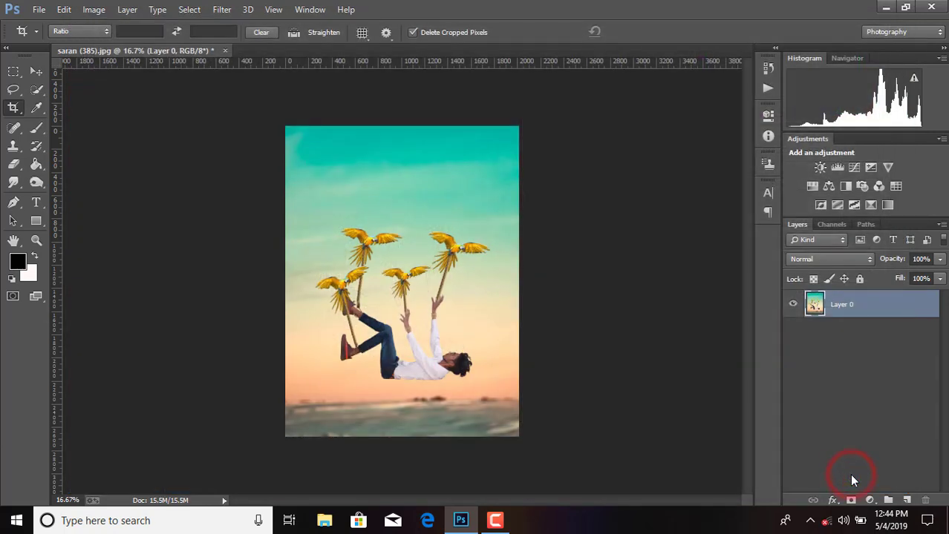
Flatten the image and save it as a JPEG copy named 'new creative edit'.
right_click(842, 311)
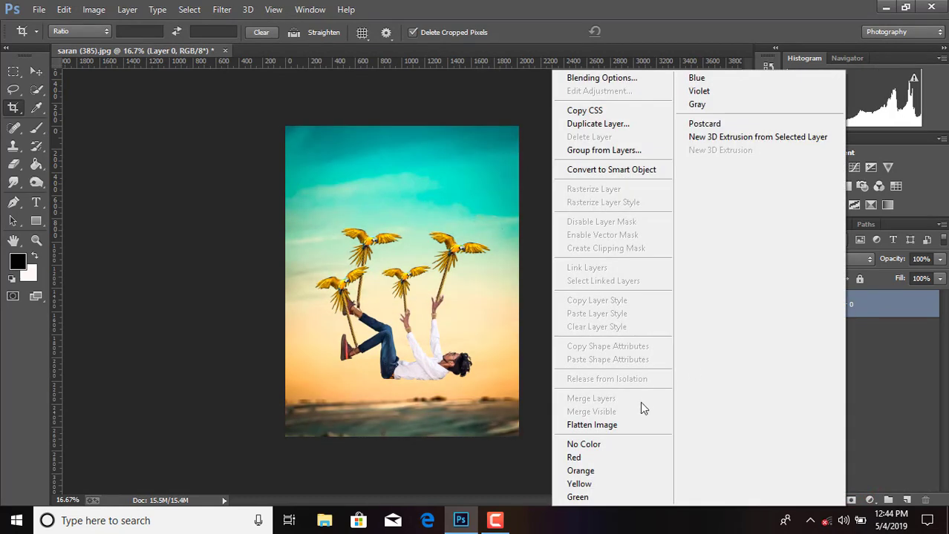
left_click(623, 426)
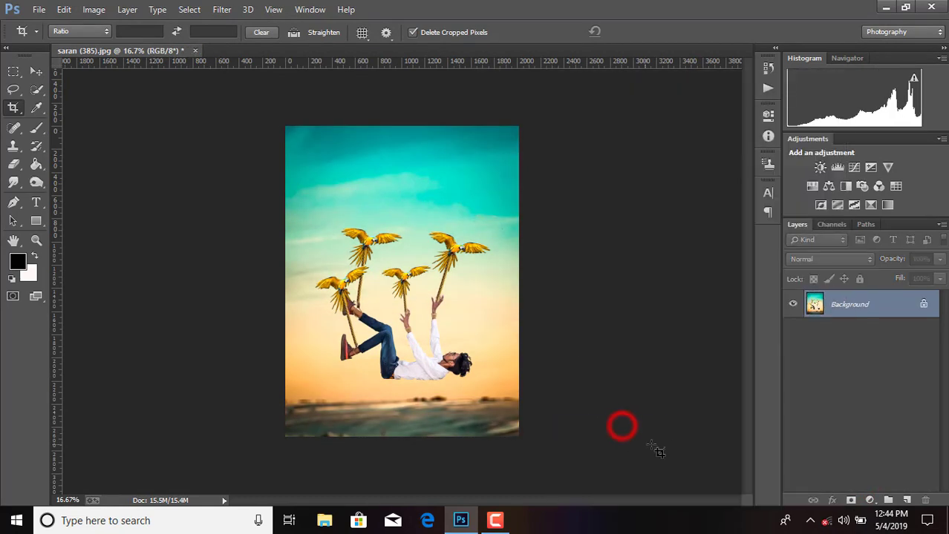
left_click(39, 9)
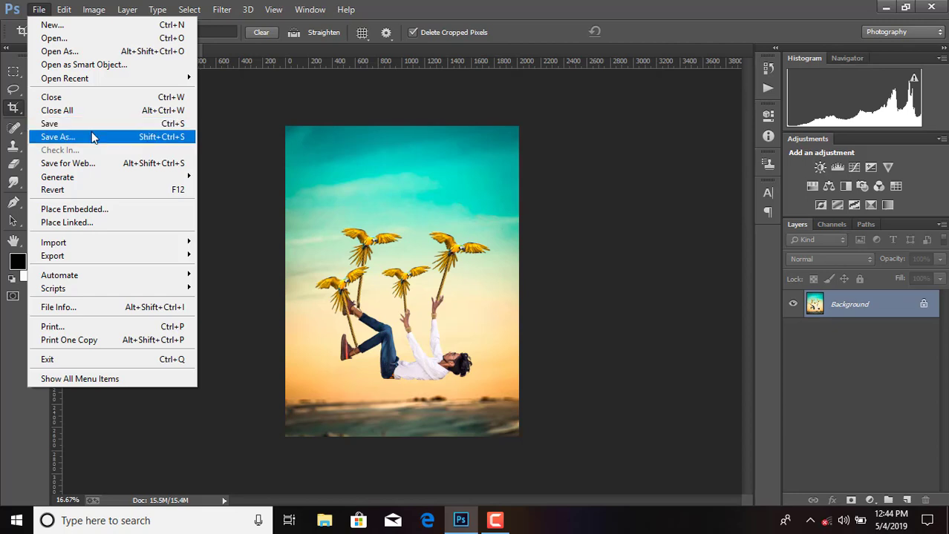
left_click(91, 137)
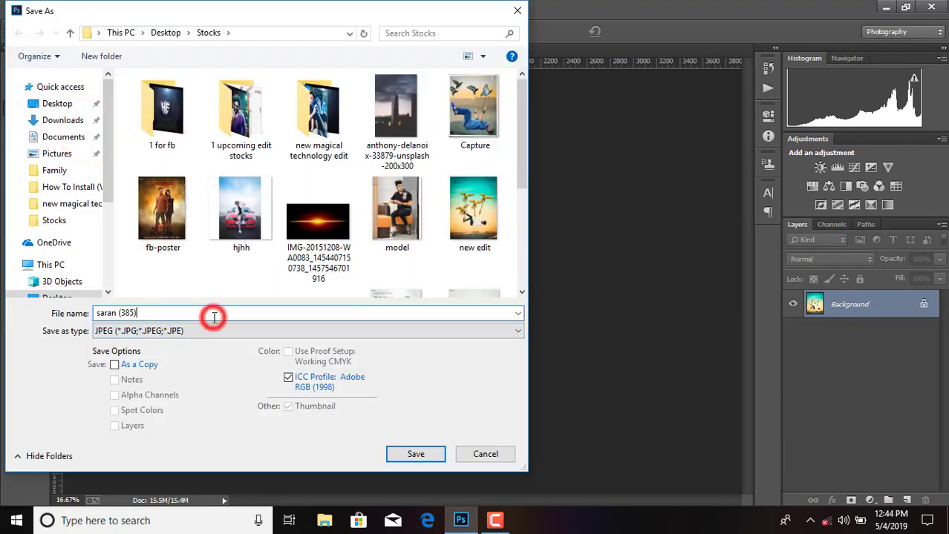
key("BackSpace")
key("BackSpace")
key("BackSpace")
key("BackSpace")
key("BackSpace")
type("new ")
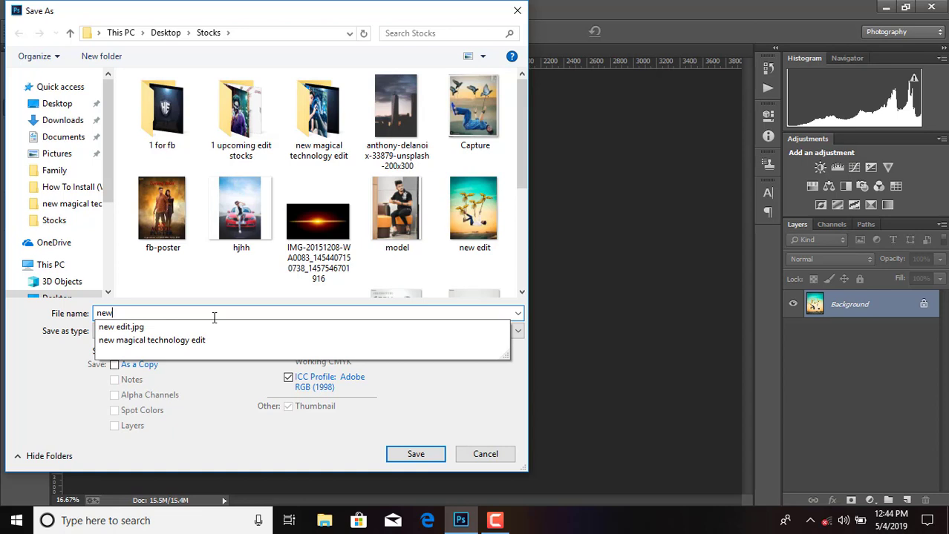
type("creative edit")
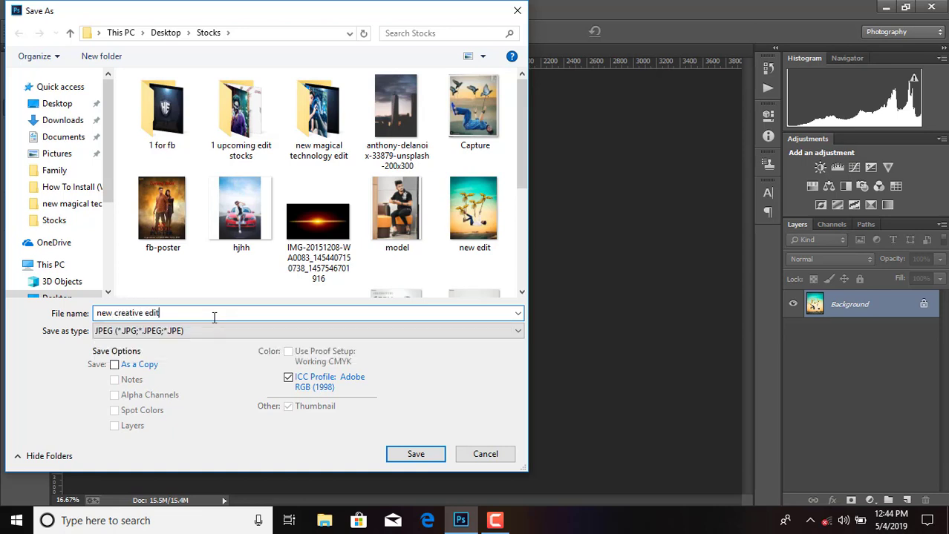
left_click(114, 364)
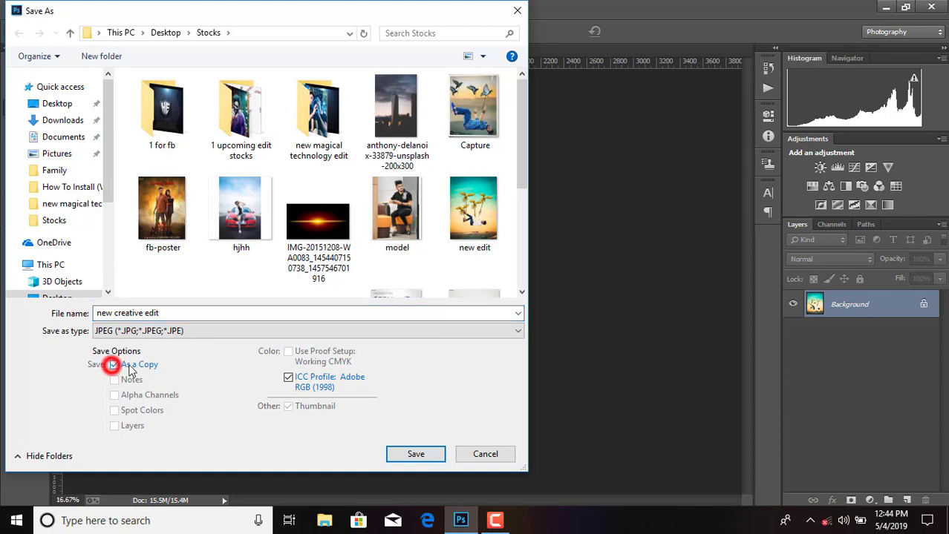
left_click(430, 456)
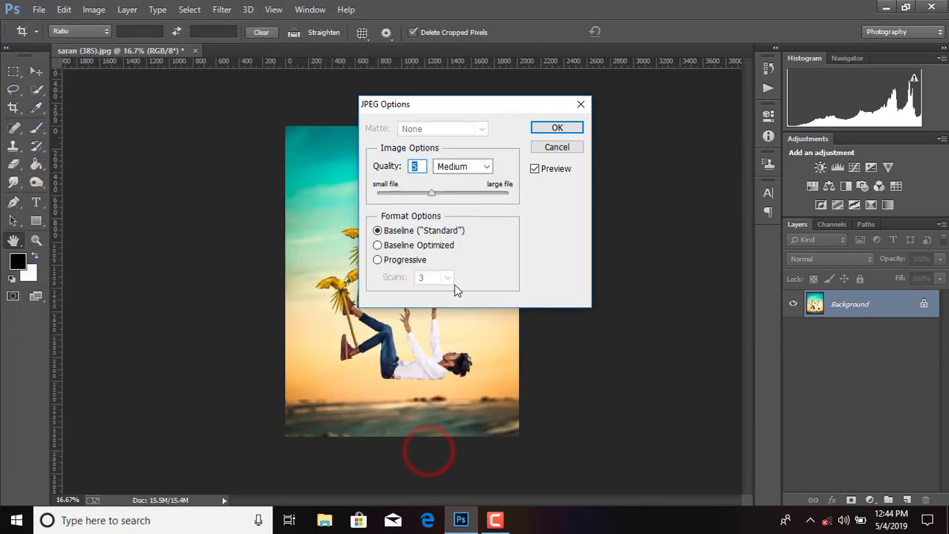